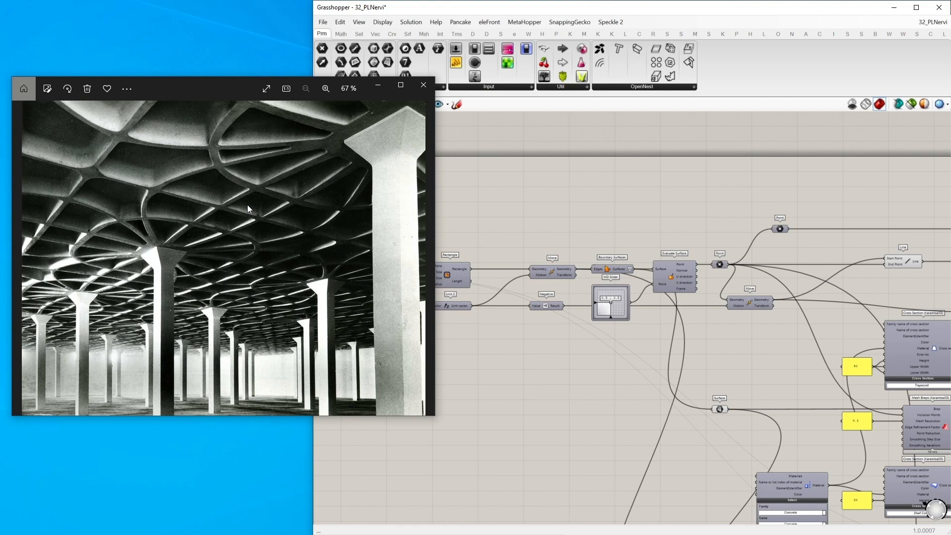
Step: Bring the definition forward and select the column Line and slab Surface components to view their geometry
click(463, 221)
right_drag(611, 228, 589, 223)
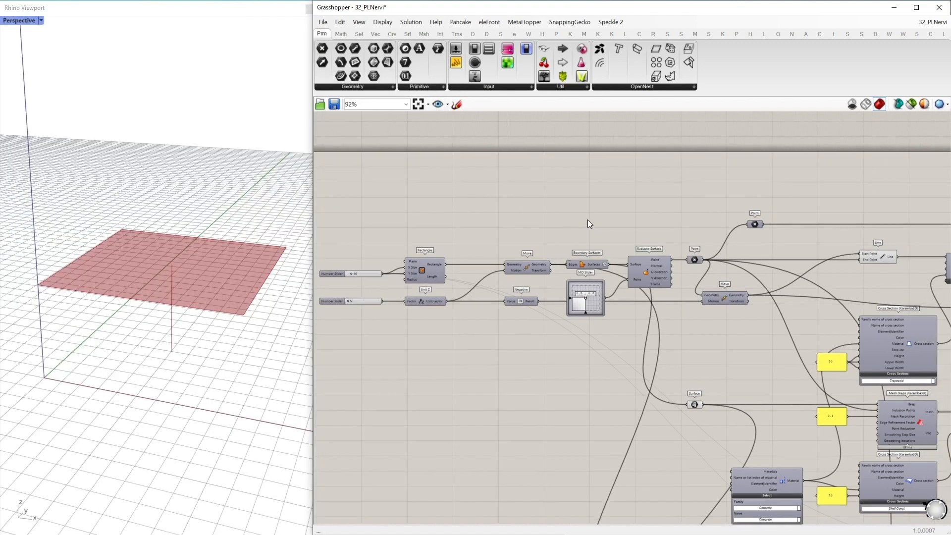
drag(860, 237, 858, 233)
shift+click(690, 404)
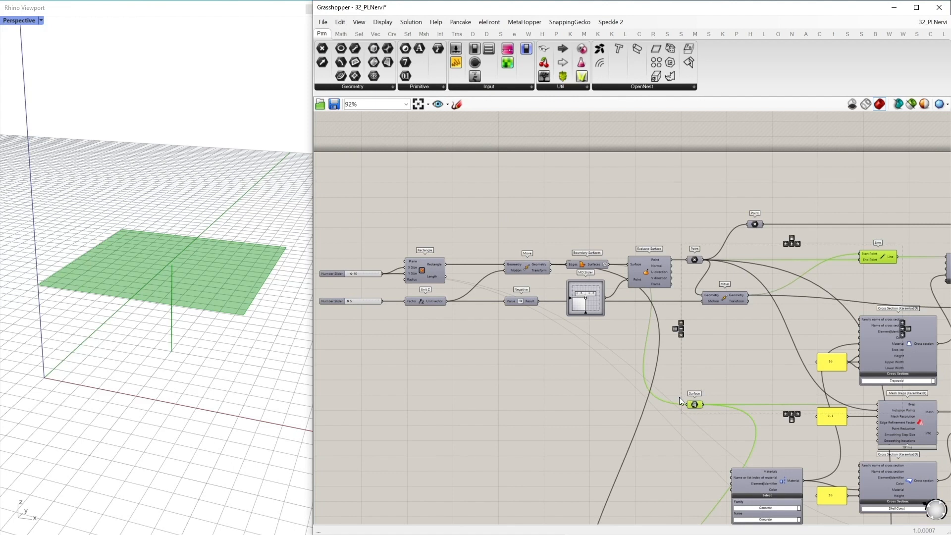
click(726, 374)
Step: Turn on the preview of the two point clusters that feed the edge support components
scroll(491, 315, down, 1)
right_drag(641, 323, 405, 242)
scroll(694, 296, up, 1)
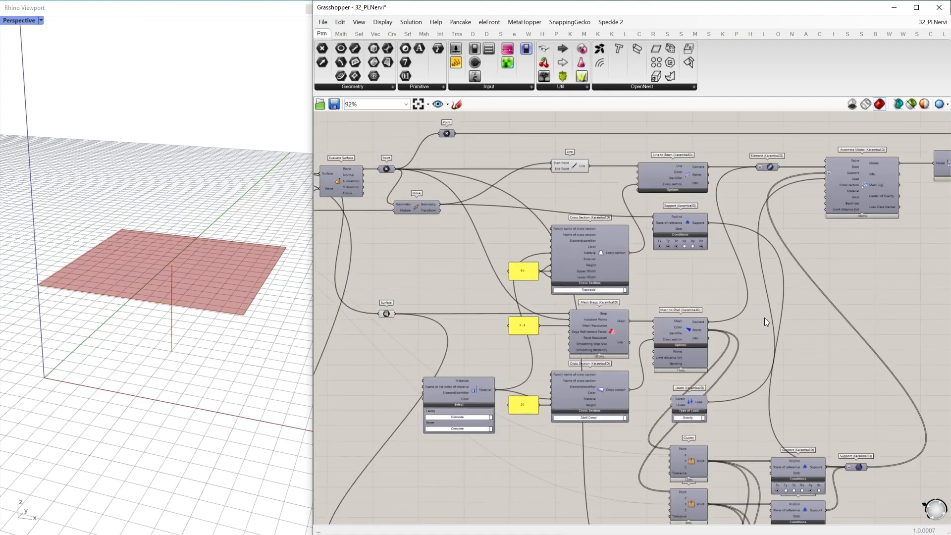
right_drag(765, 317, 739, 304)
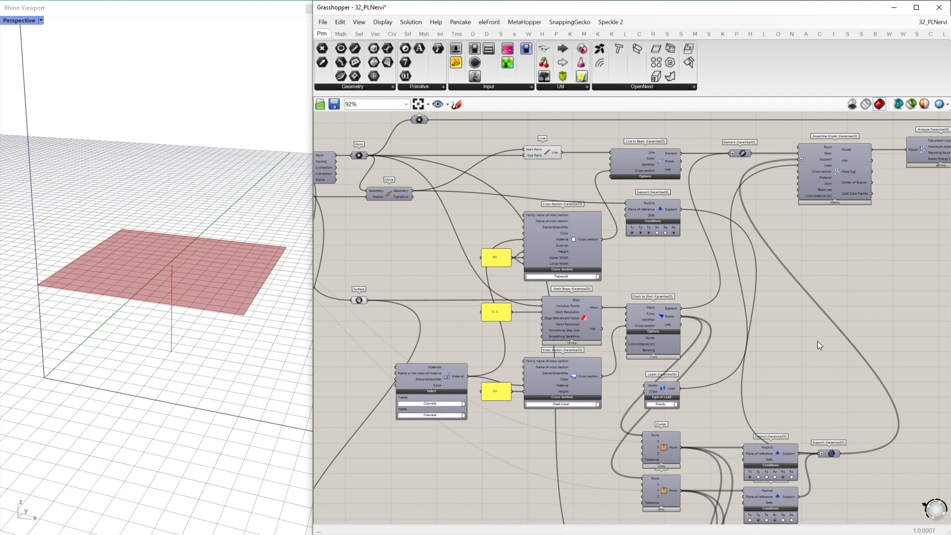
right_drag(819, 339, 768, 276)
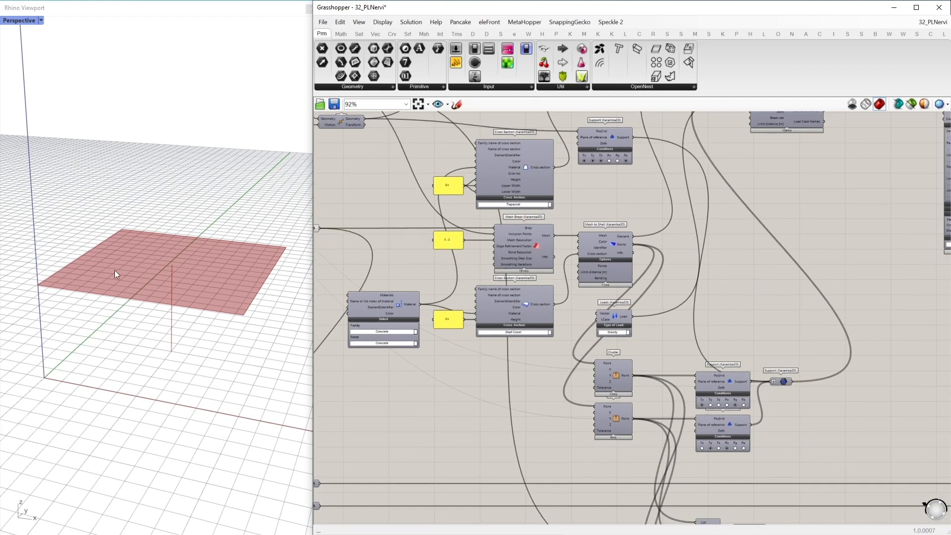
drag(636, 457, 610, 376)
middle_click(610, 374)
click(626, 351)
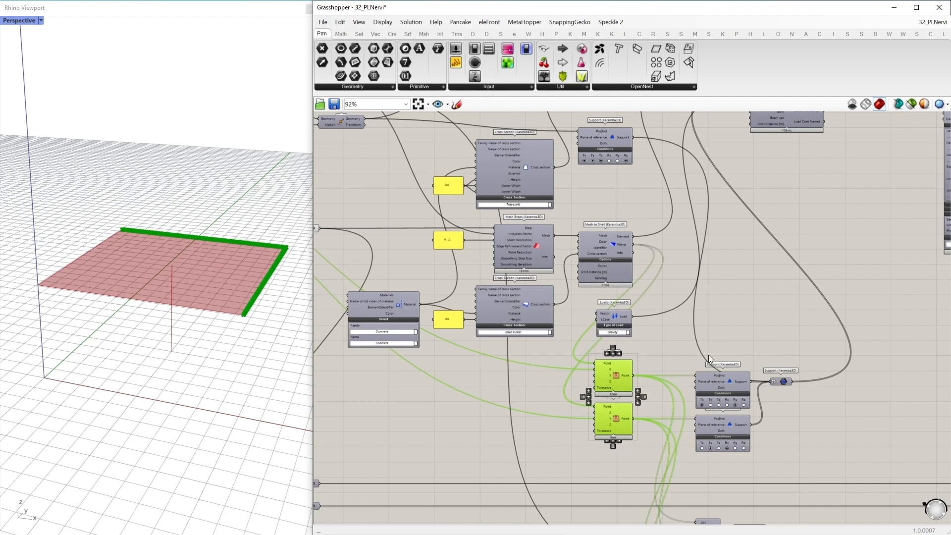
Step: Select the upper point cluster together with its Support component to see which slab edge they define
click(610, 377)
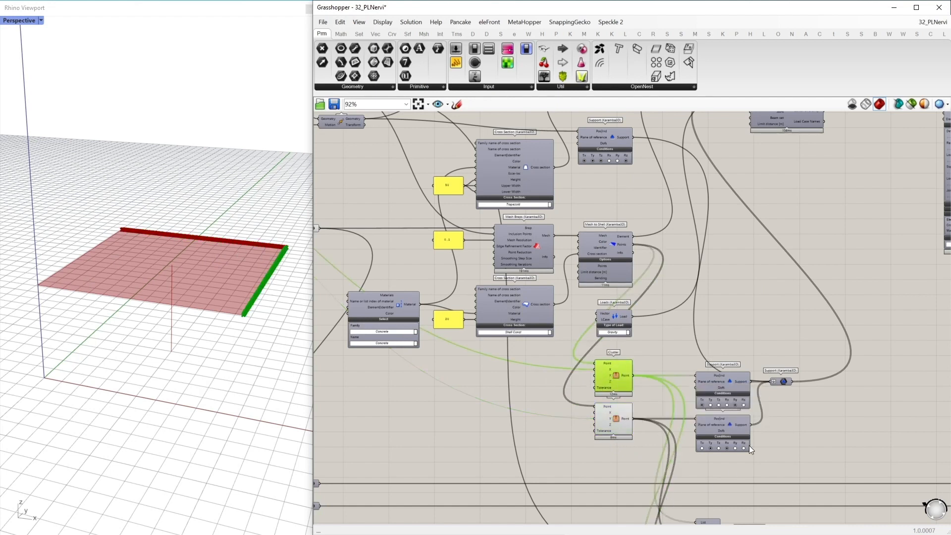
drag(783, 415, 599, 348)
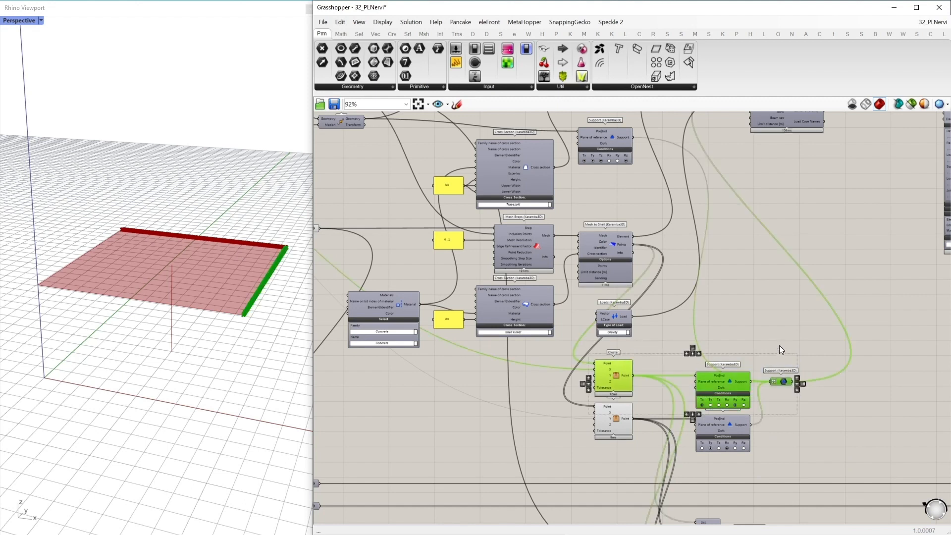
click(780, 346)
Step: Turn off the preview of both edge-point clusters
drag(782, 453, 575, 354)
click(586, 432)
middle_click(574, 352)
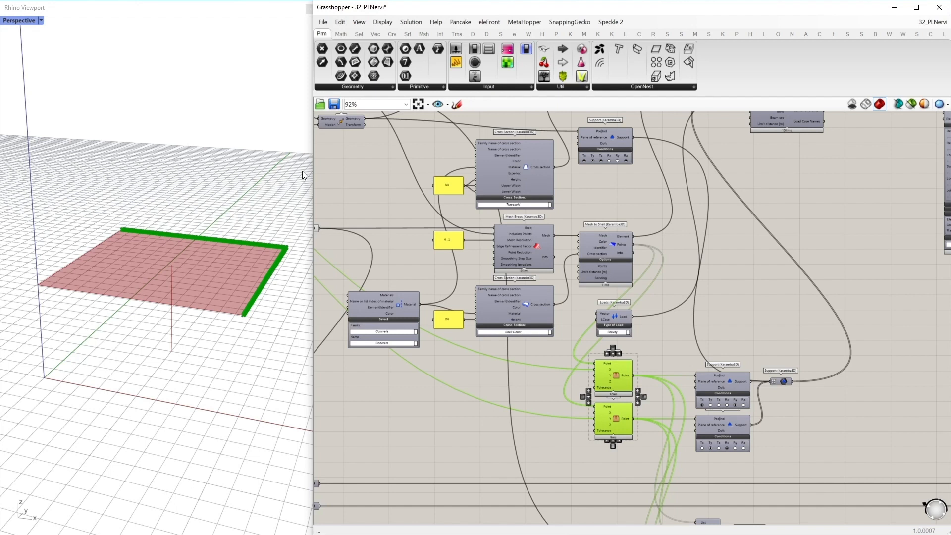
middle_click(679, 291)
click(719, 269)
Step: Turn on the preview of the Beam View and Shell View components and inspect the deformed slab and column
right_drag(860, 242, 680, 378)
right_drag(794, 220, 620, 213)
drag(779, 450, 691, 221)
middle_click(690, 237)
click(712, 221)
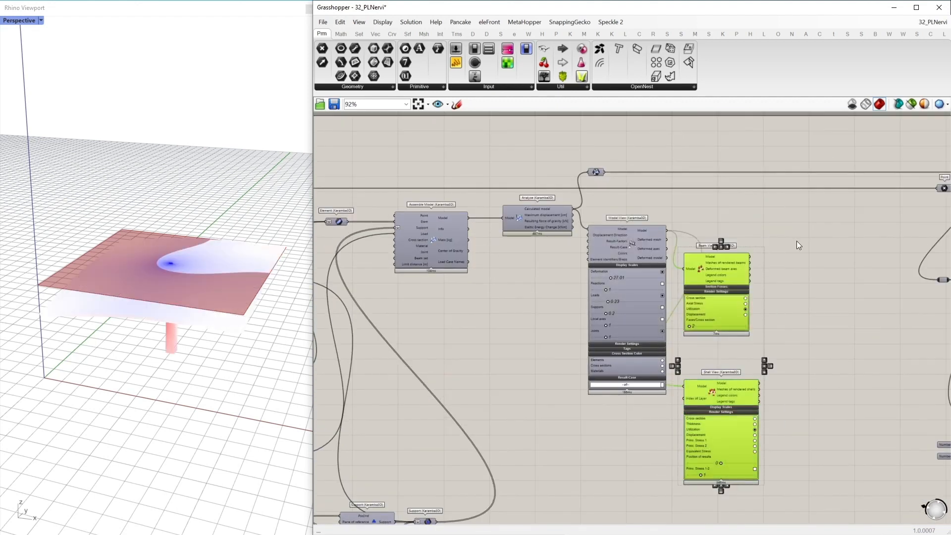
click(797, 240)
mouse_move(204, 281)
right_down()
mouse_move(216, 255)
mouse_move(183, 253)
mouse_move(197, 254)
mouse_move(205, 270)
right_up()
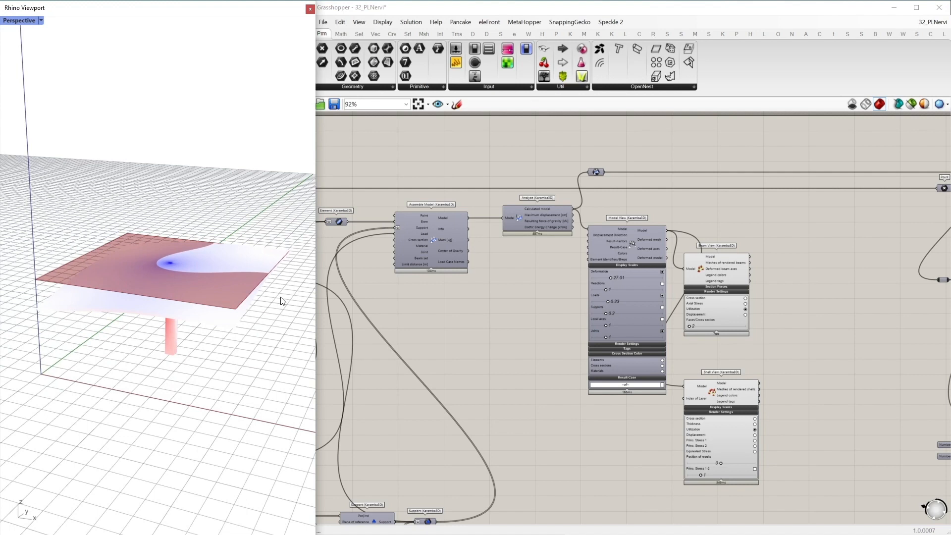
Step: Turn off the preview of the Beam View and Shell View components
drag(779, 432, 708, 223)
middle_click(707, 222)
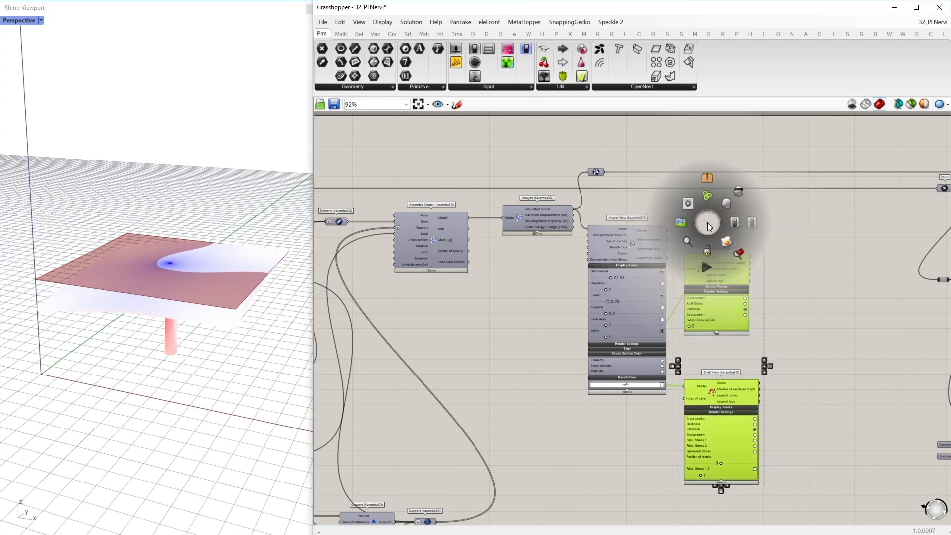
click(741, 187)
Step: Examine the two Line Results on Shells components and the source-point components feeding them
right_drag(850, 242, 733, 263)
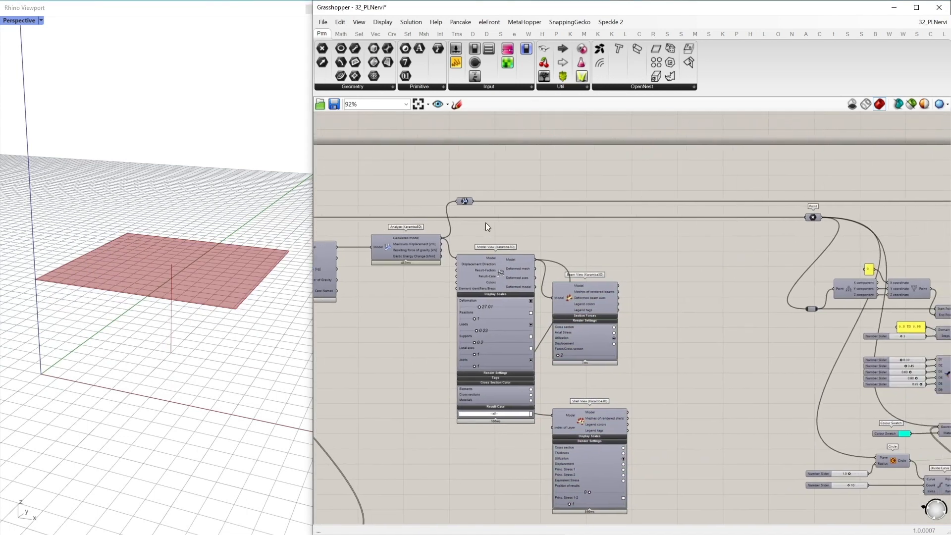
right_drag(793, 178, 529, 186)
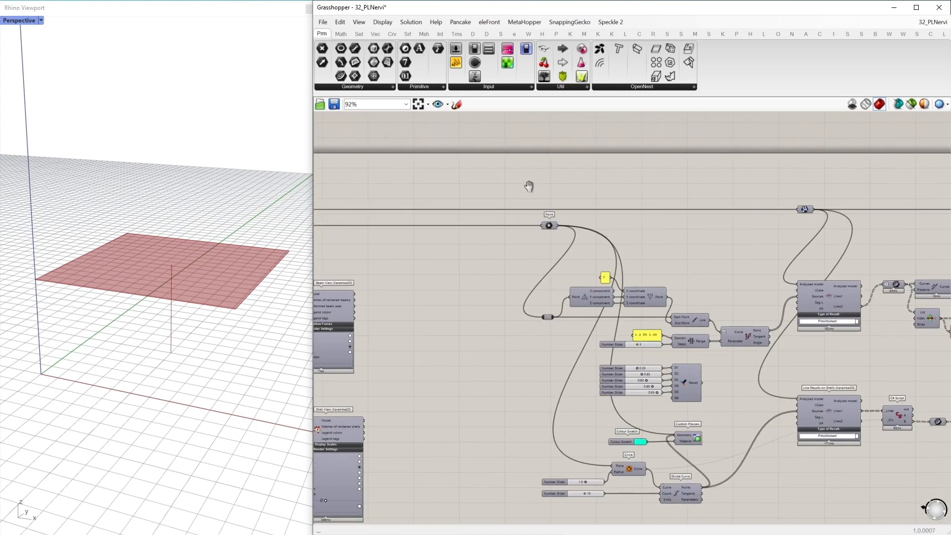
right_drag(677, 207, 598, 185)
scroll(709, 329, up, 1)
right_drag(700, 322, 673, 290)
click(734, 235)
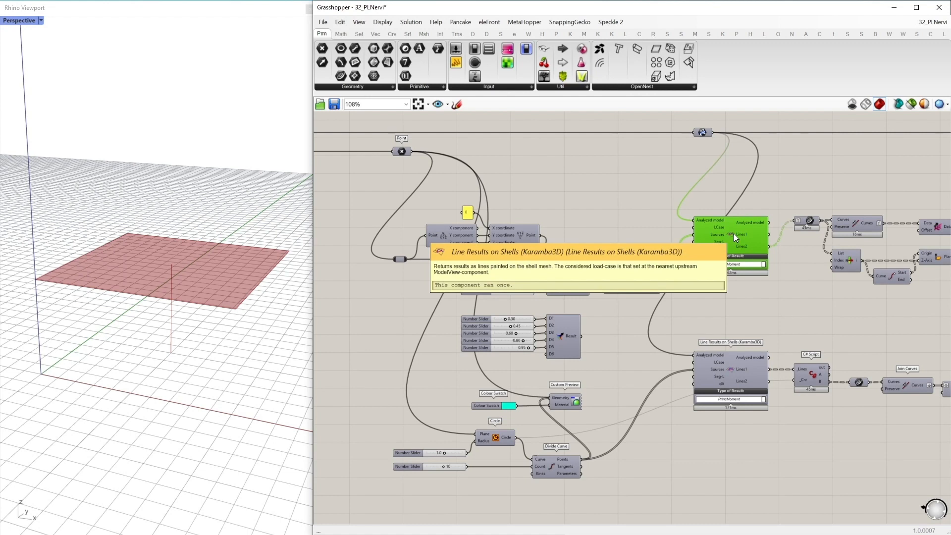
click(610, 203)
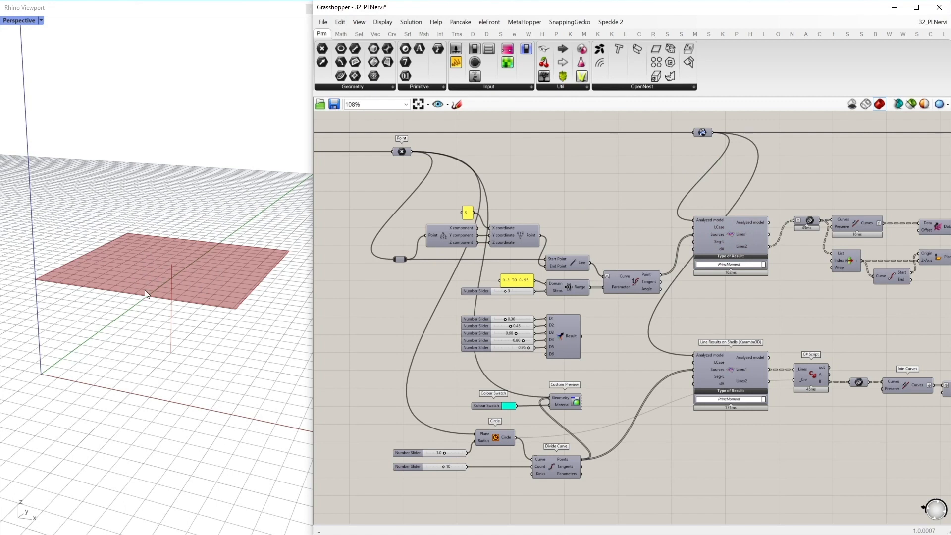
click(745, 381)
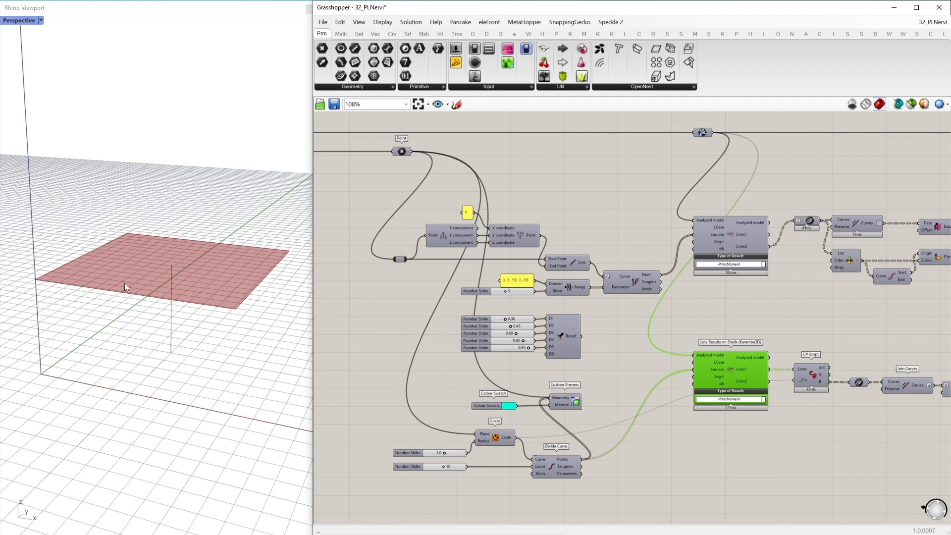
click(594, 211)
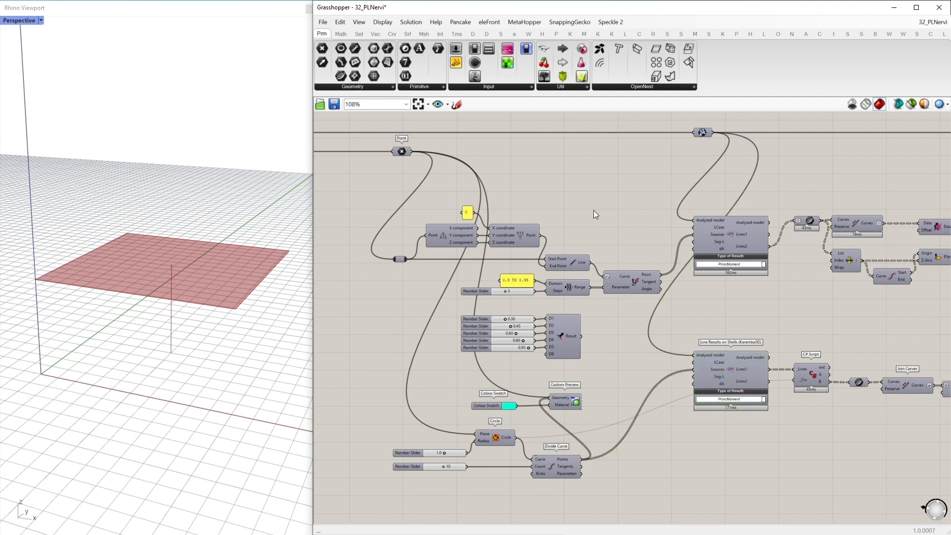
Step: Turn on the preview of the Line component and the curve evaluation component that places source points on it
scroll(617, 227, up, 3)
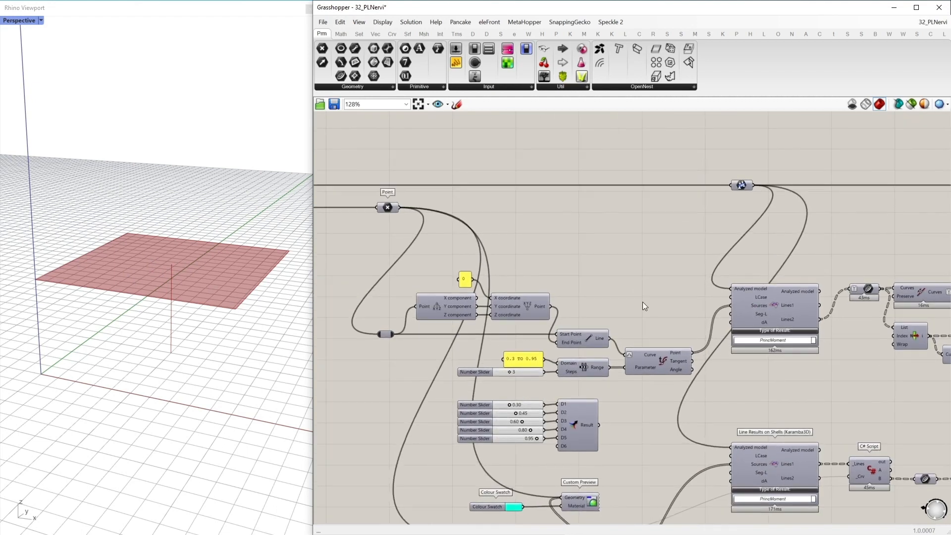
click(592, 342)
middle_click(591, 341)
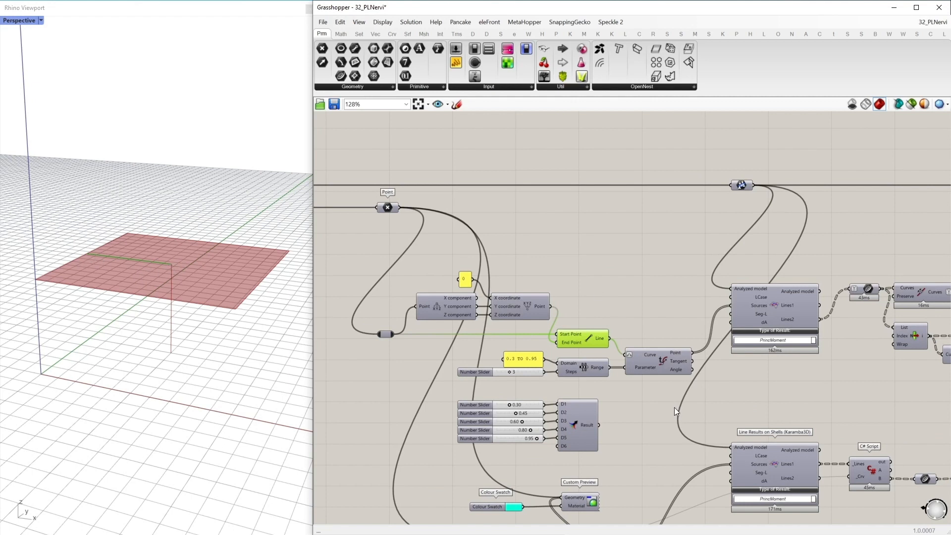
drag(679, 341, 642, 397)
middle_click(652, 371)
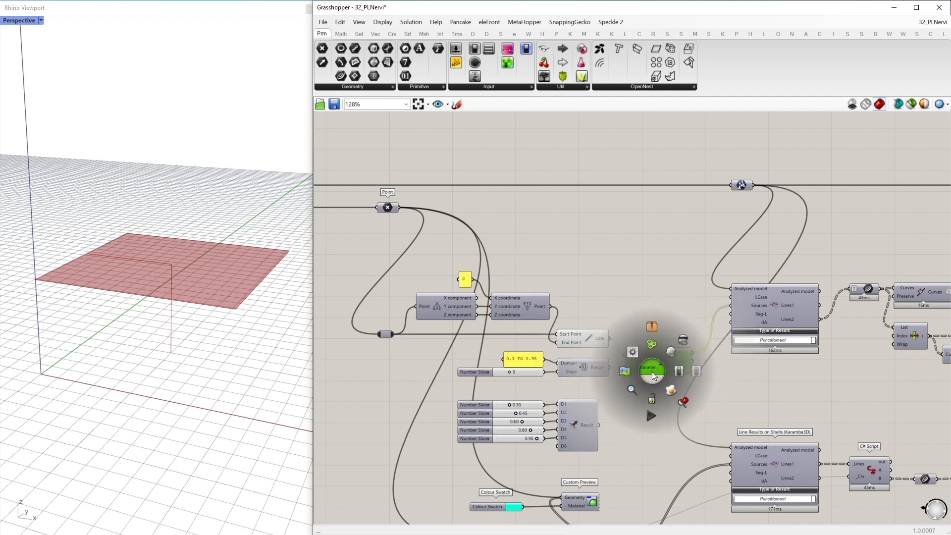
click(671, 353)
click(647, 308)
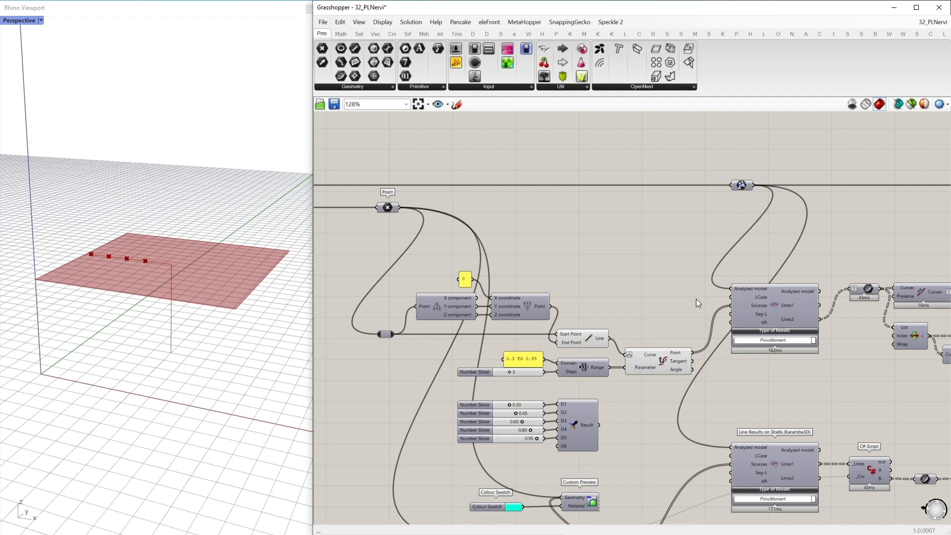
Step: Inspect the structural Model parameter that feeds both Line Results on Shells components
right_drag(750, 230, 694, 249)
click(686, 204)
mouse_move(685, 204)
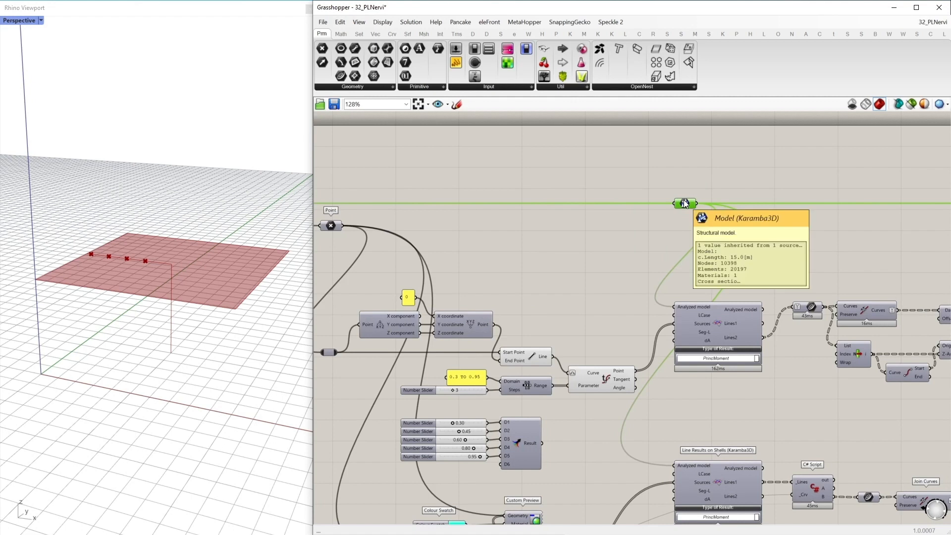
click(664, 221)
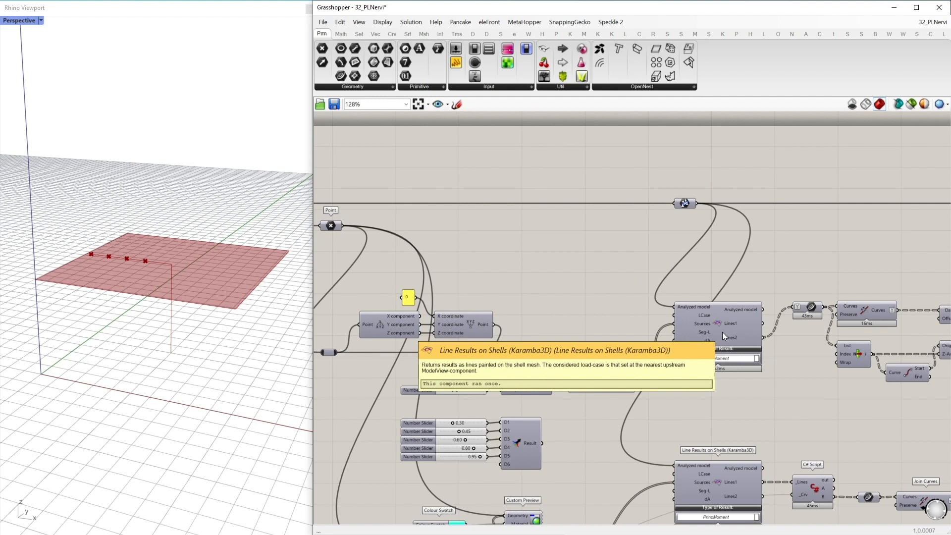
Step: Turn on the preview of the upper Line Results on Shells component and examine its principal moment lines from above
right_drag(722, 331, 573, 285)
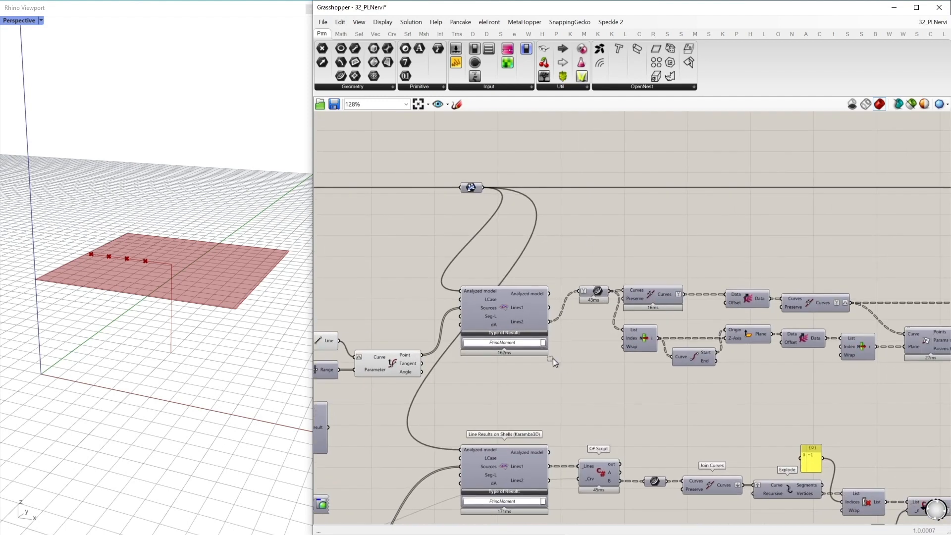
drag(561, 362, 505, 307)
middle_click(505, 306)
click(524, 284)
right_drag(200, 279, 198, 312)
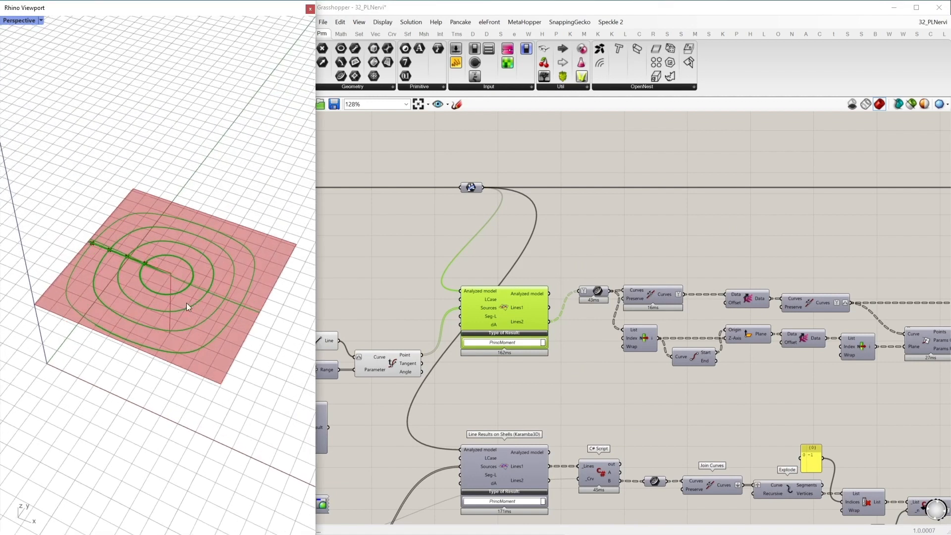
scroll(112, 262, up, 5)
right_drag(120, 243, 117, 256)
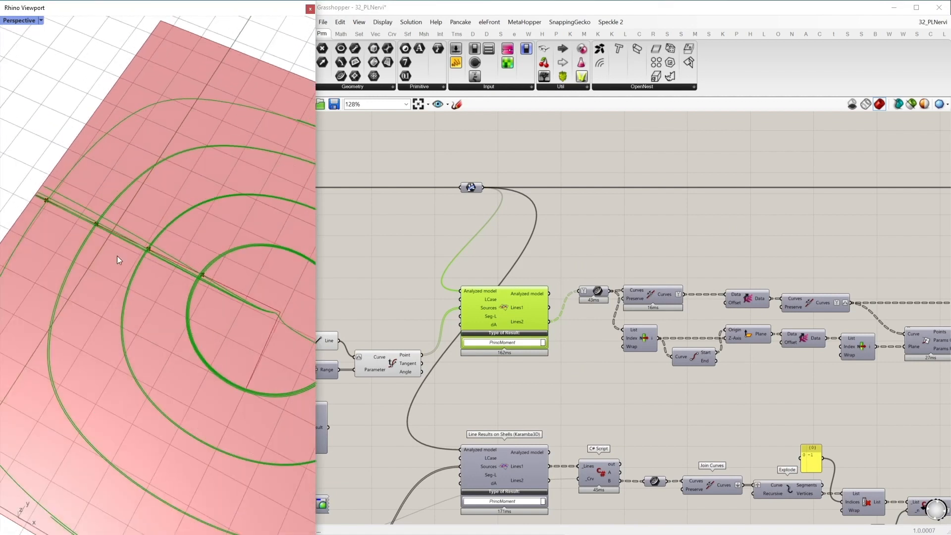
scroll(118, 256, up, 2)
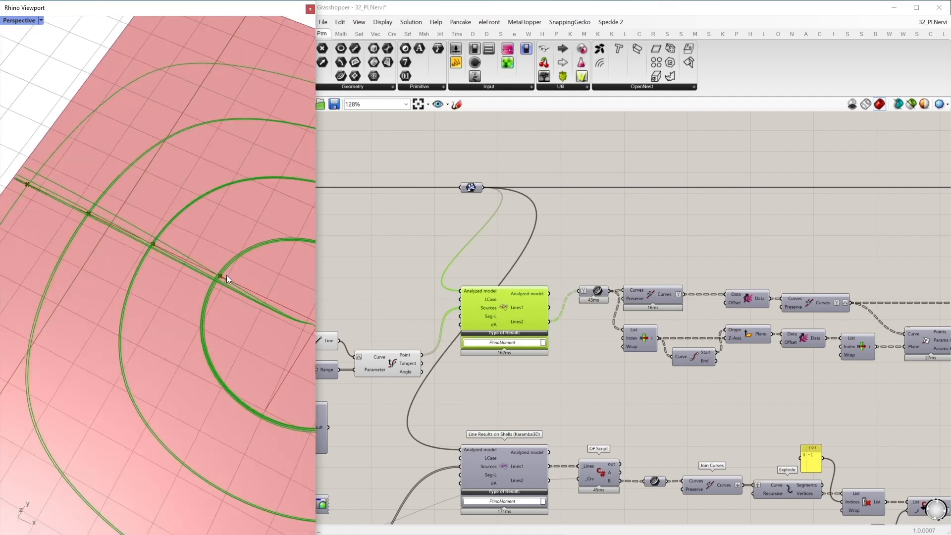
right_drag(187, 285, 132, 310)
scroll(141, 307, down, 5)
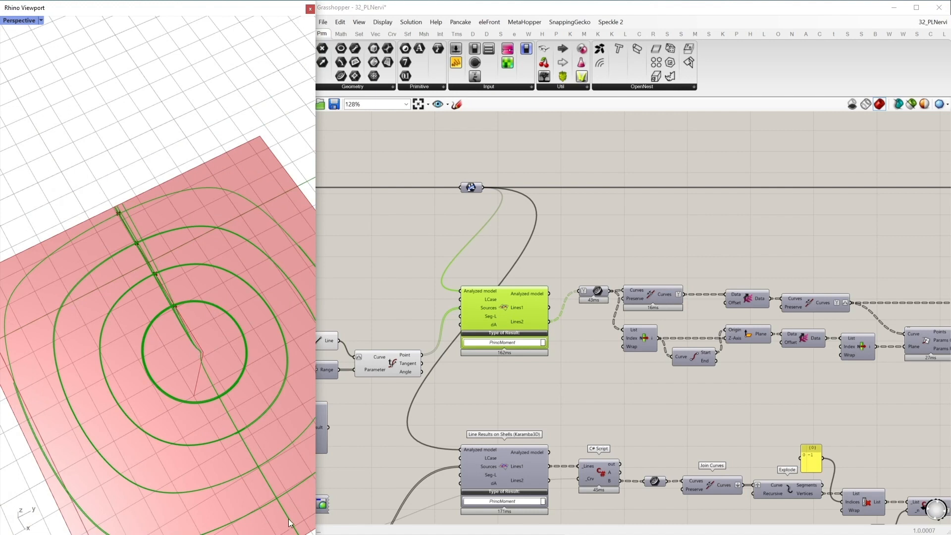
Step: Turn off the preview of the upper Line Results on Shells component and the source line and point components
click(361, 319)
drag(360, 319, 333, 276)
middle_click(359, 275)
click(394, 241)
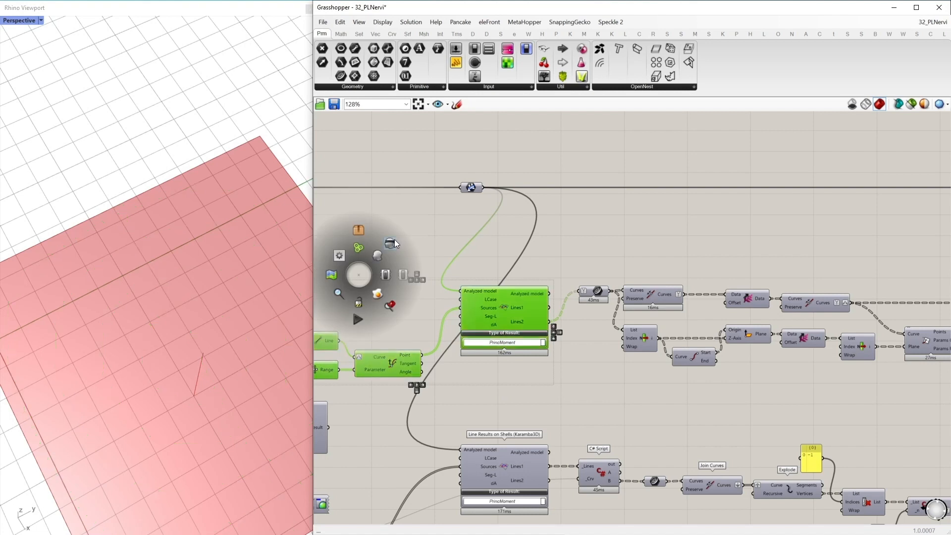
click(545, 248)
Step: Turn on the preview of the curve parameter connected to the upper component's Lines2 output
click(590, 289)
middle_click(606, 253)
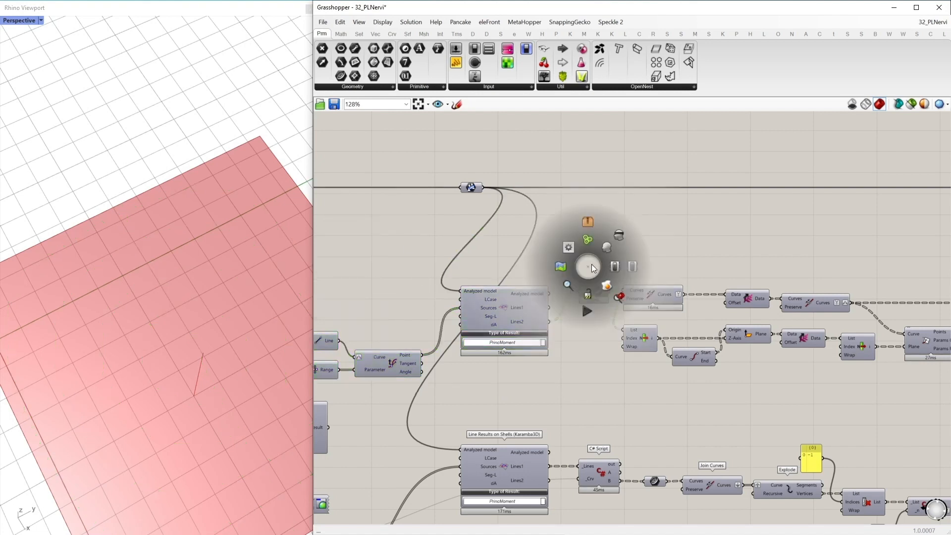
click(599, 262)
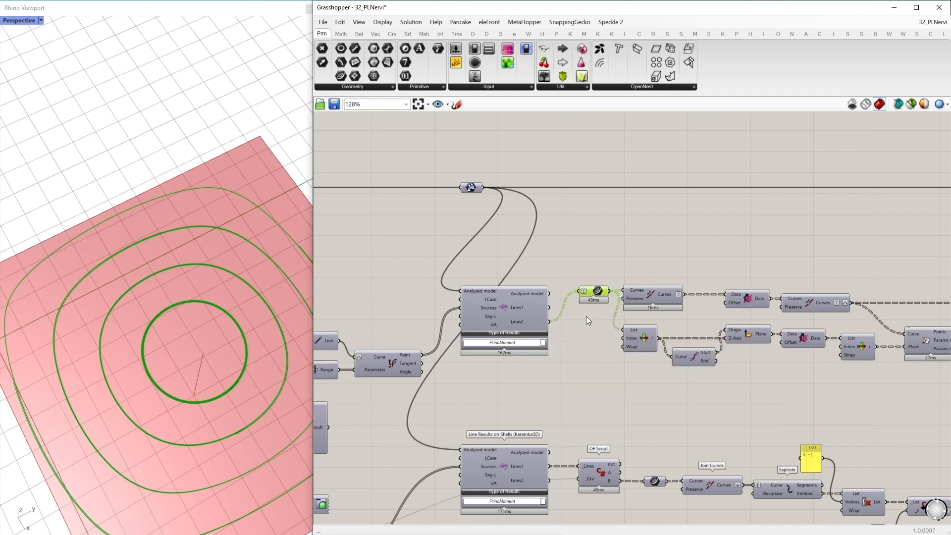
Step: Add a Param Viewer above the curve parameter and connect it to the upper Line Results on Shells component's Lines2 output
right_drag(580, 311, 487, 317)
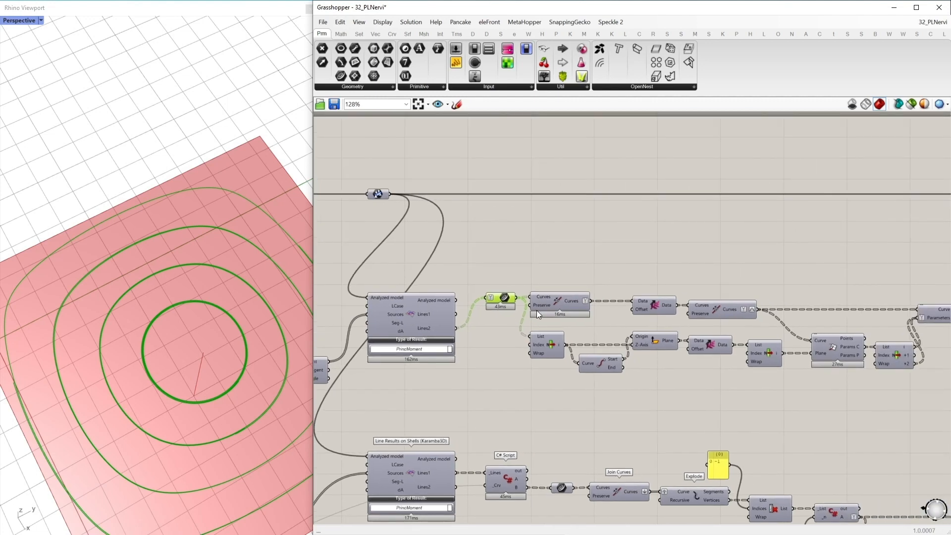
mouse_move(575, 302)
double_click(557, 244)
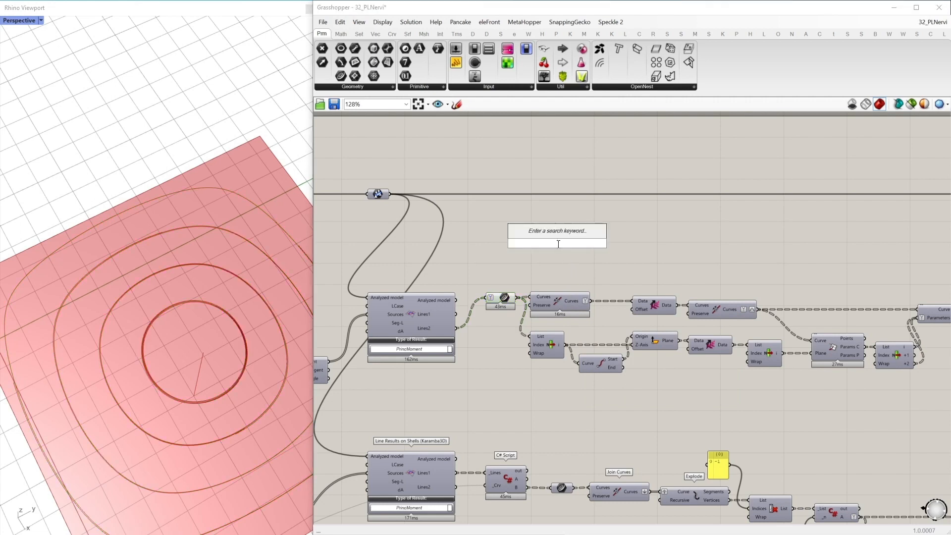
text(para)
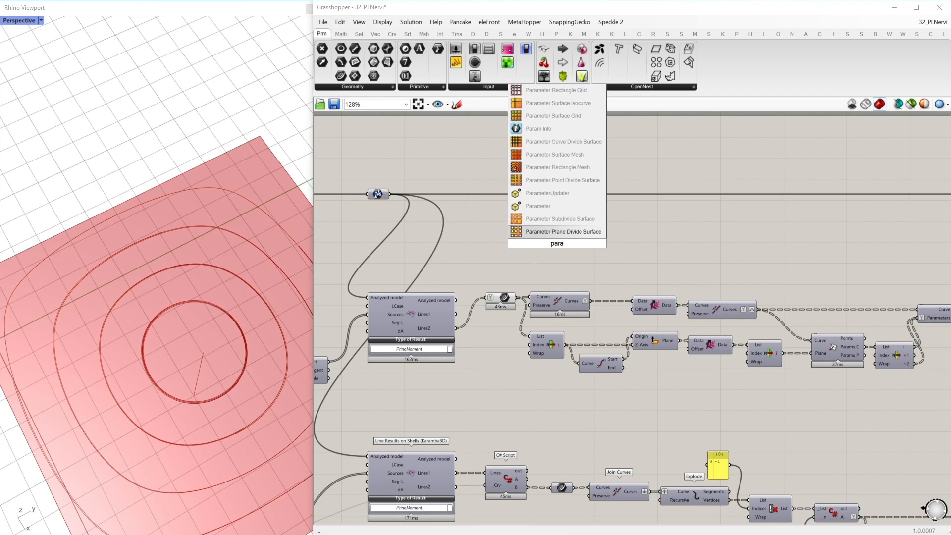
text(m vie)
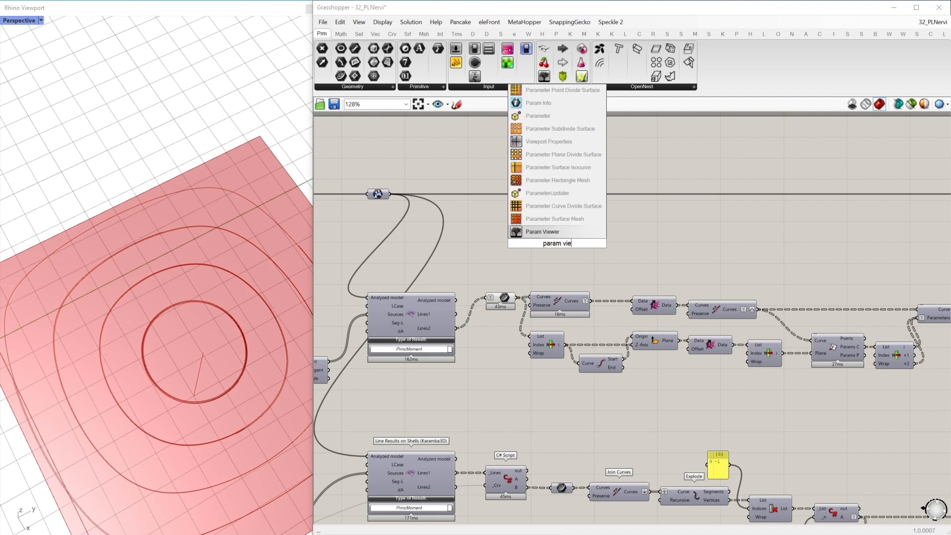
key(Return)
drag(461, 329, 508, 249)
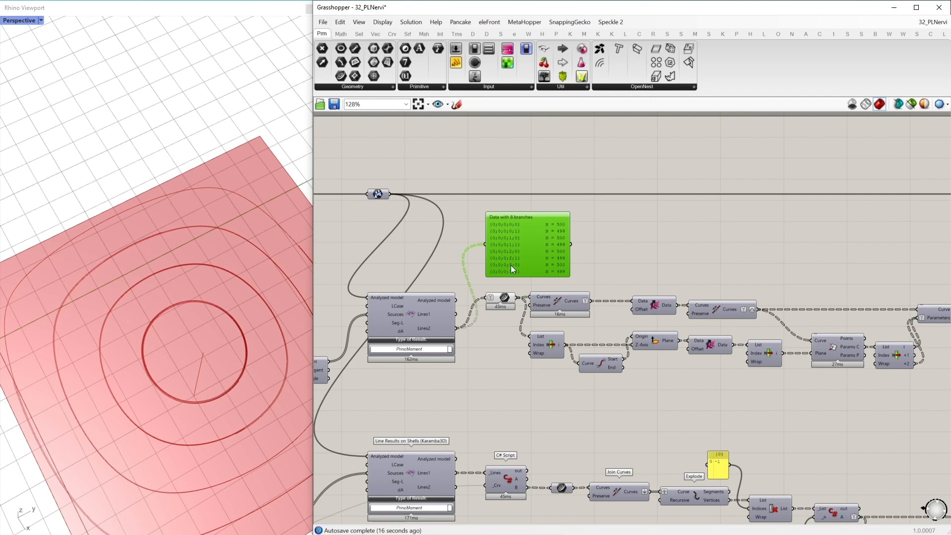
Step: Inspect the outputs of the first Join Curves, the Shift Paths and the second Join Curves components in the upper branch
right_drag(524, 271, 500, 260)
click(484, 290)
click(548, 293)
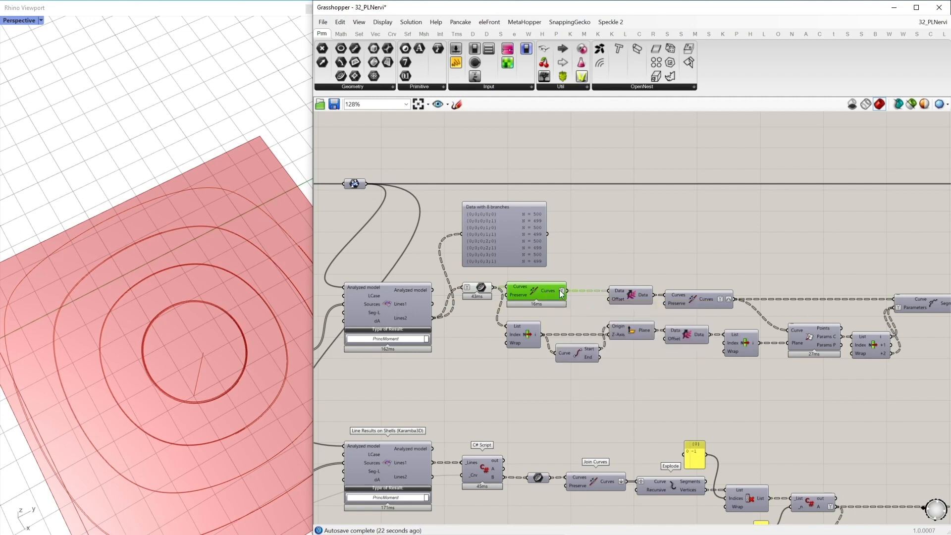
mouse_move(640, 298)
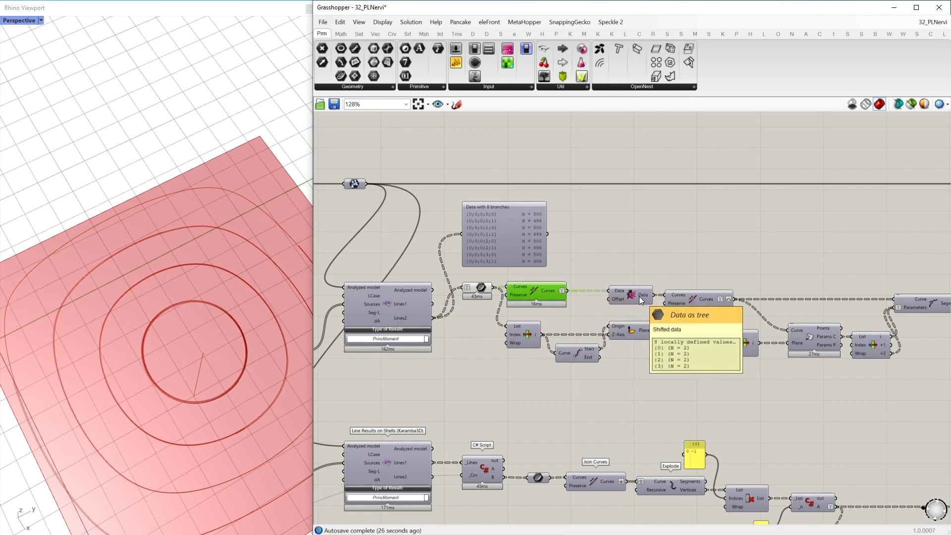
mouse_move(707, 299)
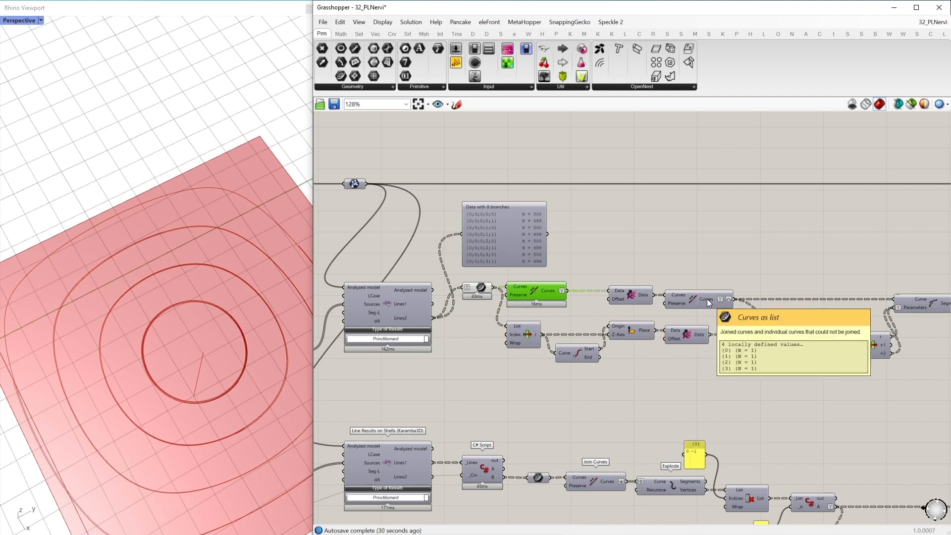
Step: Delete the Param Viewer connected to the Lines2 output
right_drag(672, 266, 578, 257)
click(466, 230)
key(Delete)
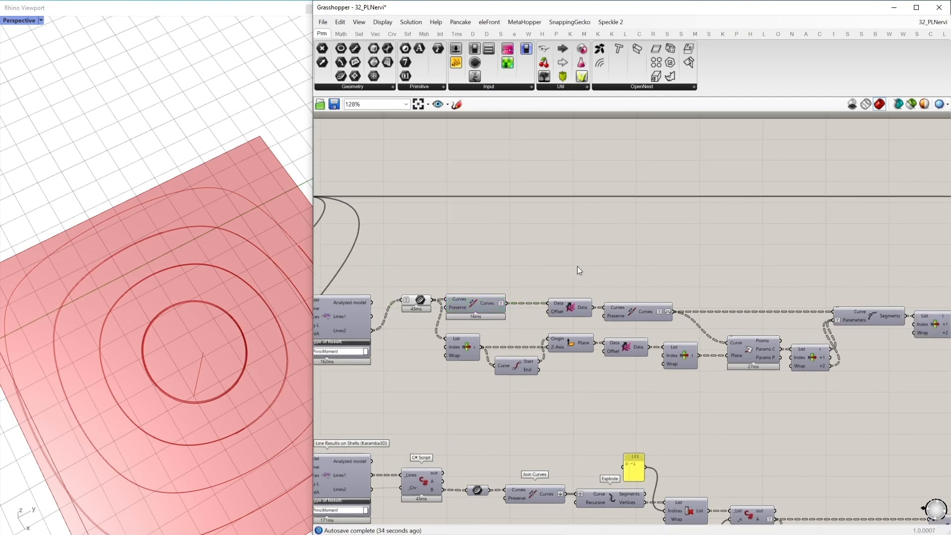
Step: Turn on the preview of the List Item fed by the Lines2 curve parameter and examine its line segments up close
right_drag(628, 266, 621, 265)
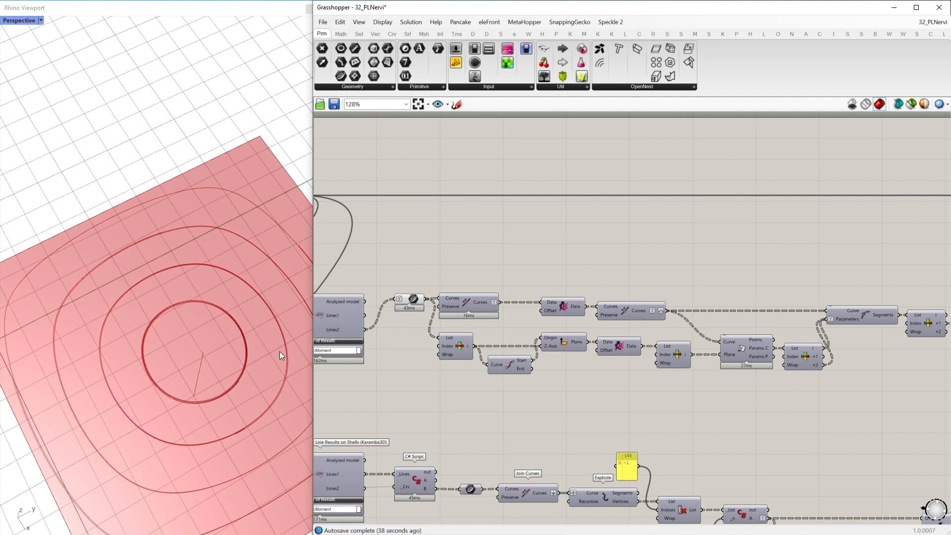
right_drag(641, 361, 615, 345)
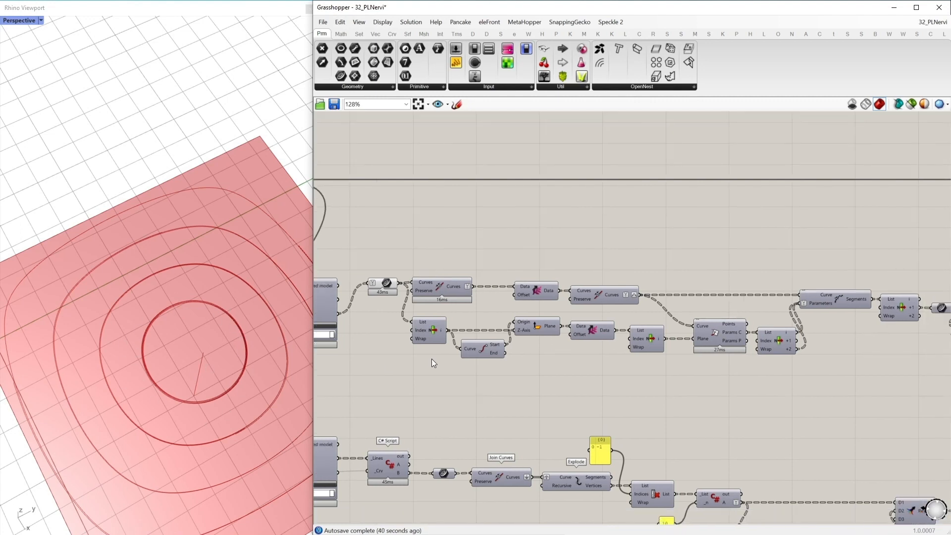
click(429, 330)
middle_click(424, 318)
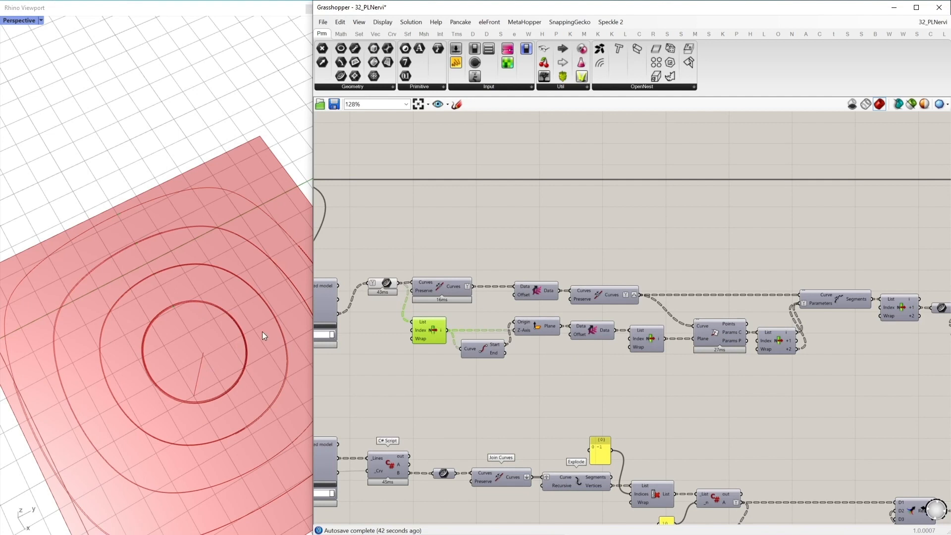
scroll(188, 290, up, 10)
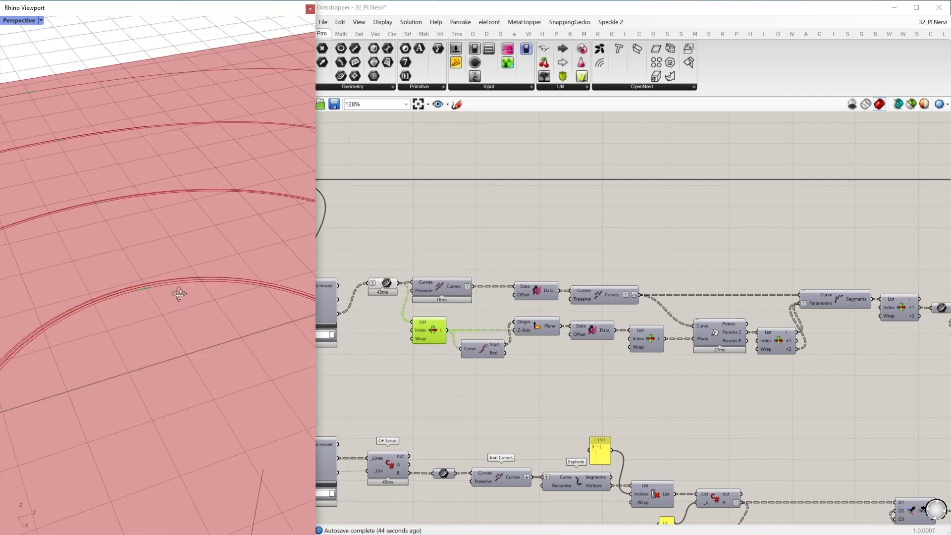
scroll(179, 294, down, 8)
scroll(233, 325, up, 2)
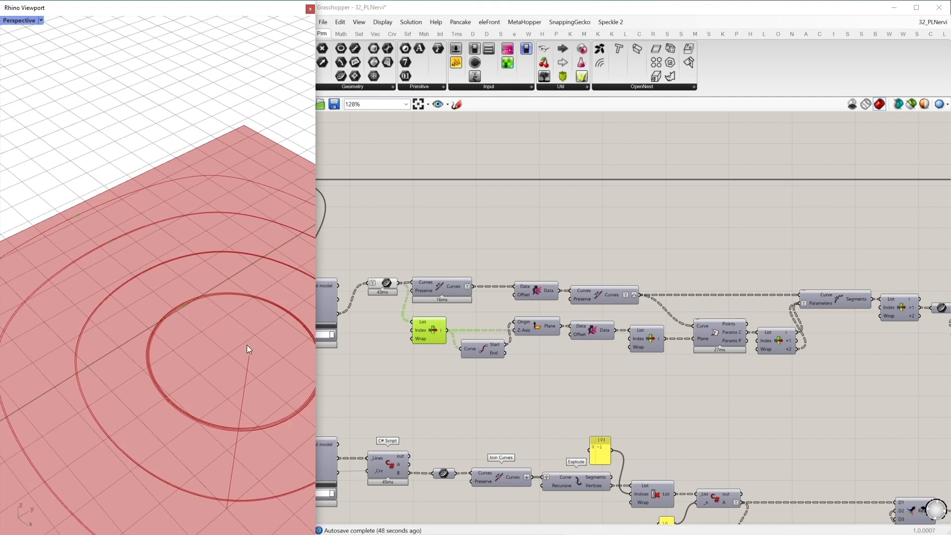
Step: Turn on the previews of the End Points and Plane Normal components that follow the first List Item
shift+click(486, 345)
middle_click(487, 345)
click(507, 330)
click(536, 328)
middle_click(533, 326)
click(552, 312)
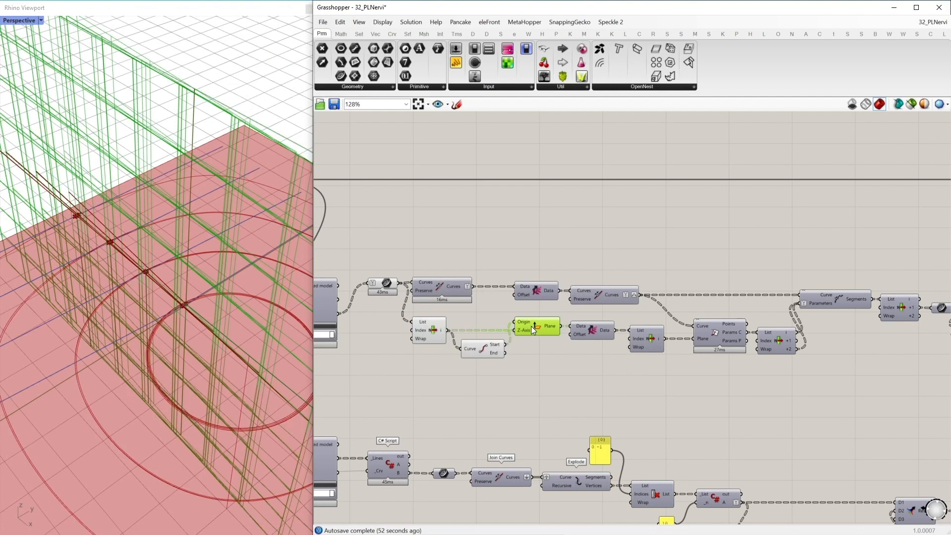
Step: Turn off the previews of the first List Item, End Points and Plane Normal components
drag(526, 360, 421, 330)
middle_click(420, 330)
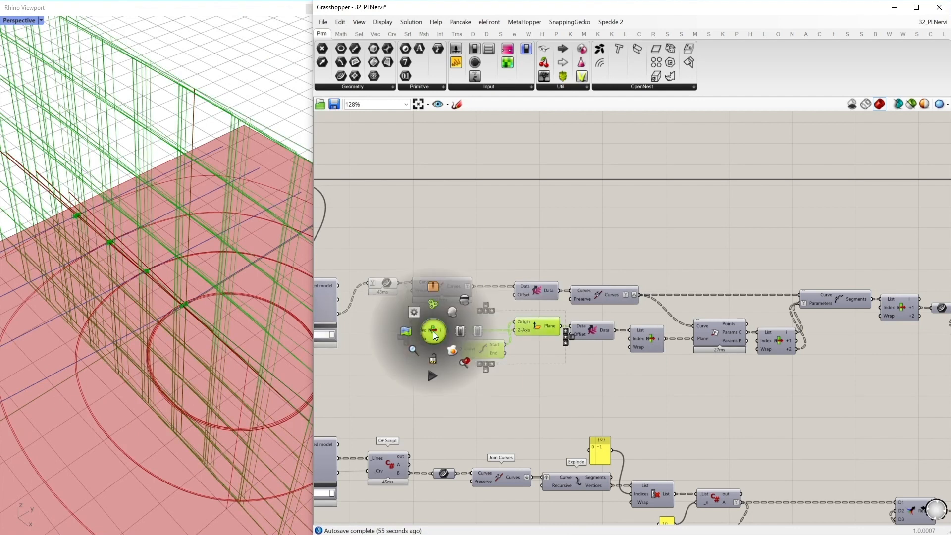
click(466, 299)
Step: Inspect the curve-plane intersection component and the joined curves that feed it
right_drag(702, 245, 635, 239)
click(642, 336)
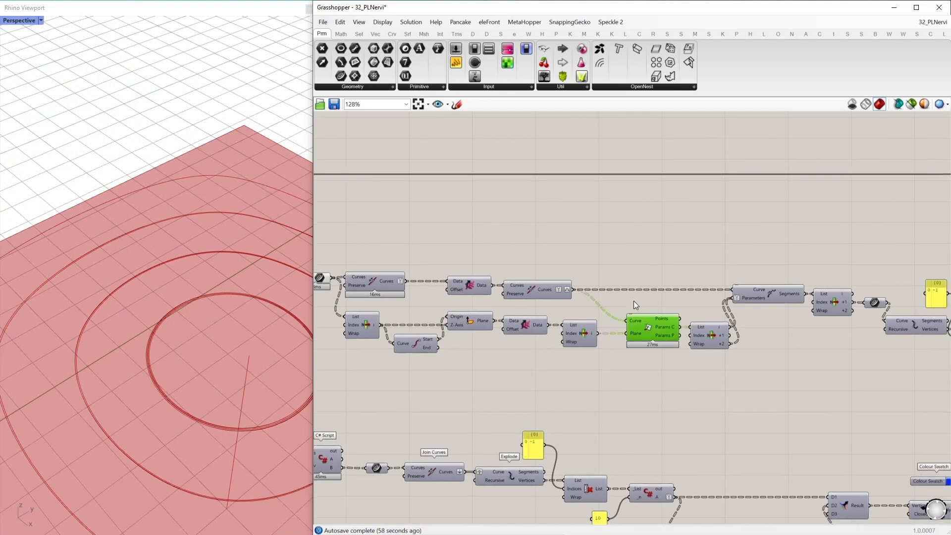
mouse_move(554, 291)
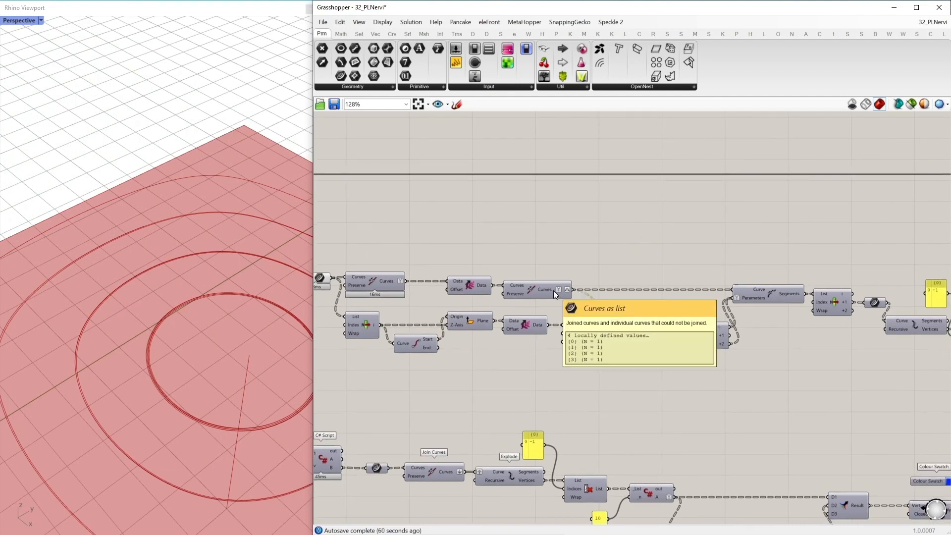
click(685, 256)
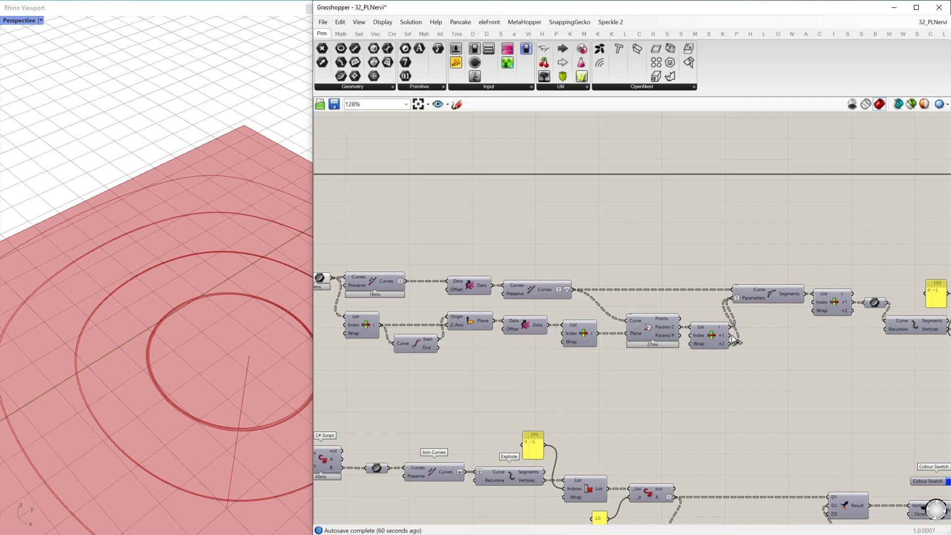
Step: Preview the segments of the Shatter component in the upper branch, and hide that preview again
right_drag(732, 346, 656, 350)
click(679, 297)
key(space)
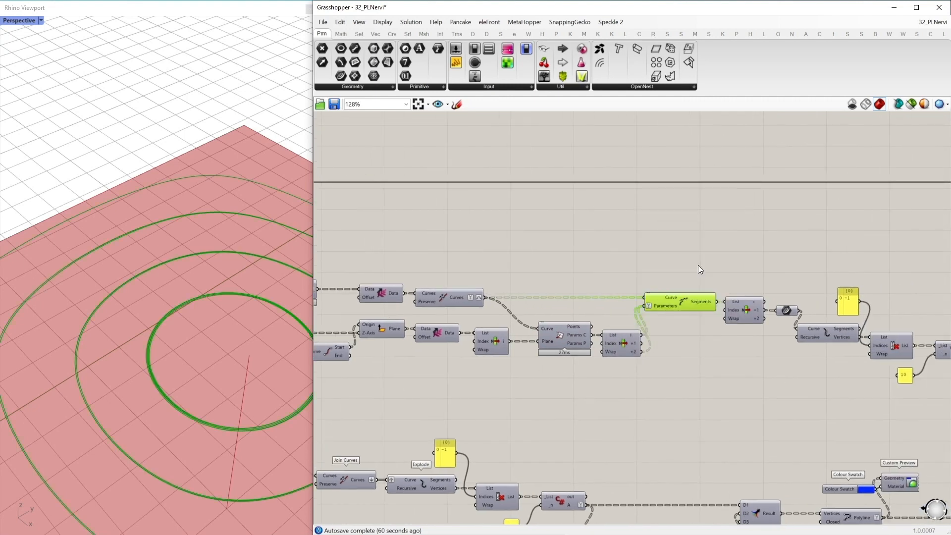
middle_click(676, 299)
click(710, 263)
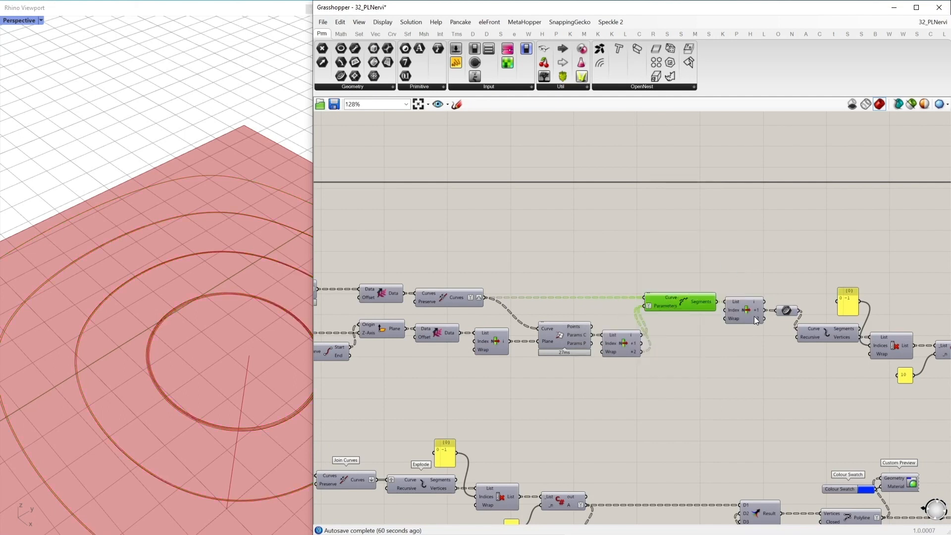
Step: Turn on the preview of the curve parameter after the shattered segments' List Item and examine its rings from above
click(787, 311)
middle_click(777, 281)
click(798, 266)
scroll(154, 377, down, 2)
right_drag(163, 362, 173, 380)
scroll(302, 411, up, 3)
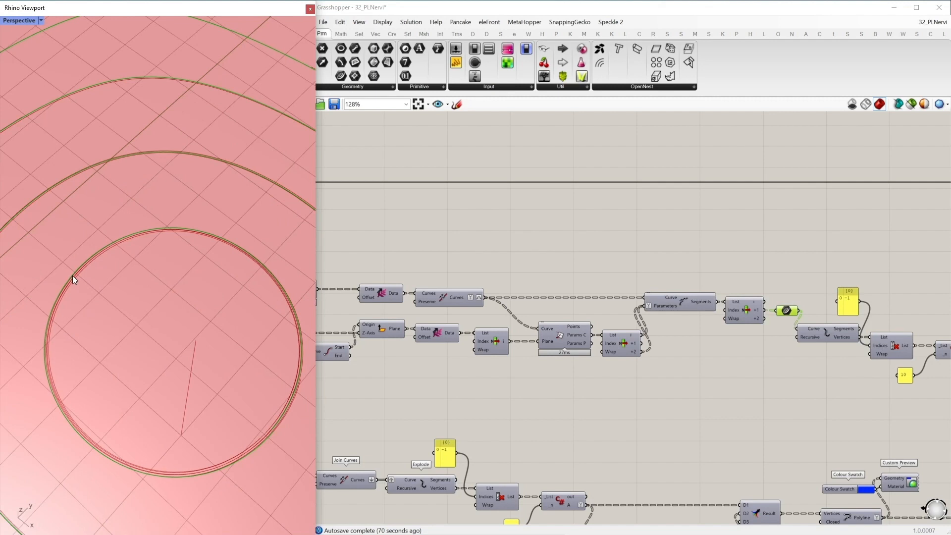
click(833, 379)
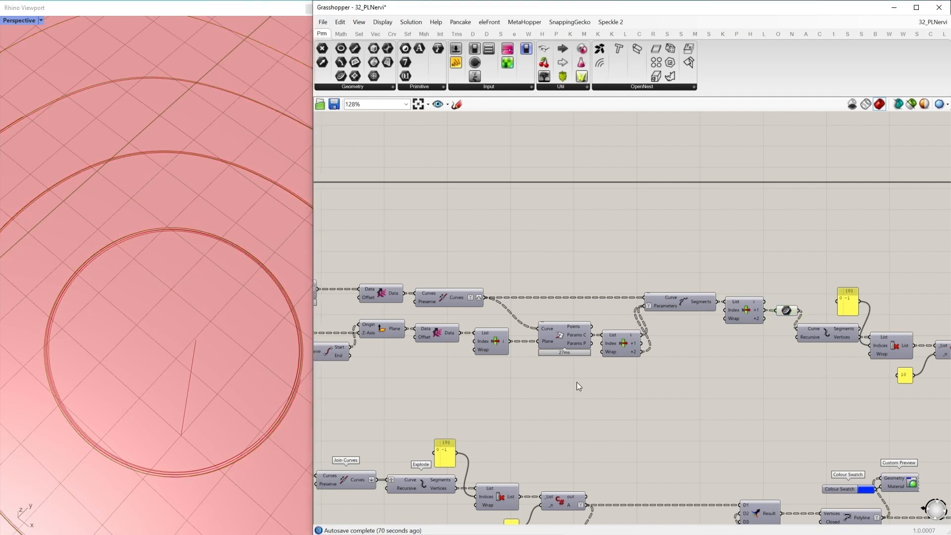
Step: Turn off the preview of the curve parameter after the shattered segments' List Item
drag(791, 331, 767, 274)
middle_click(768, 274)
click(801, 243)
Step: Turn on the preview of the upper branch's Explode component and examine its vertices along the rings
right_drag(877, 277, 556, 251)
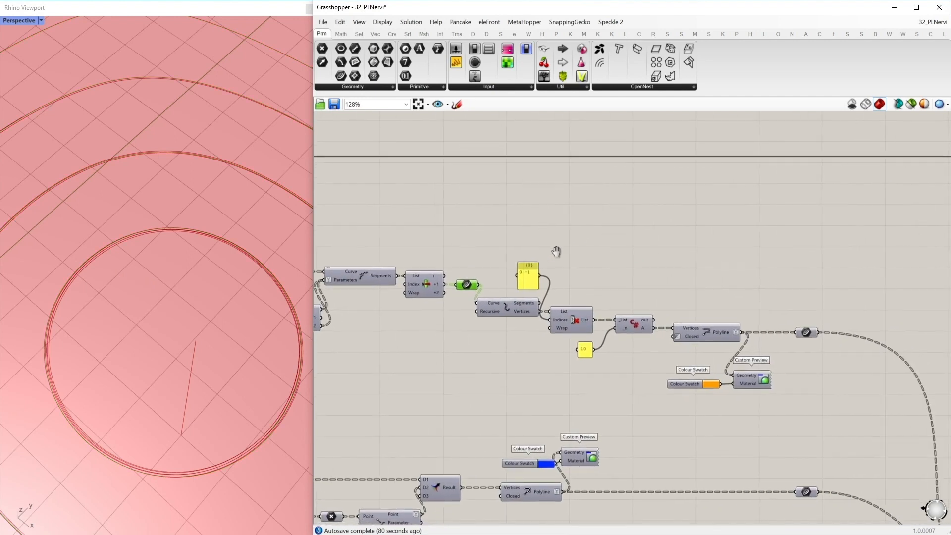
click(504, 307)
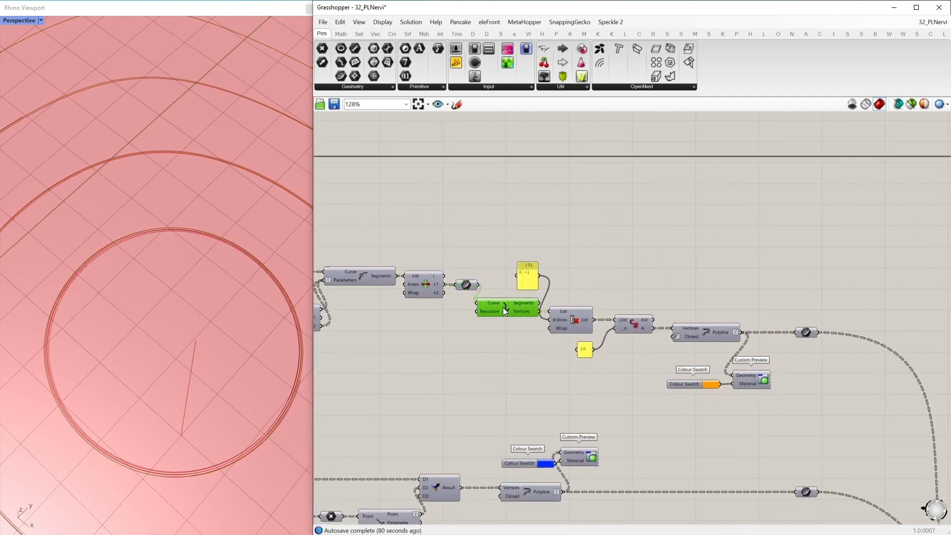
middle_click(504, 307)
click(363, 355)
scroll(436, 367, down, 2)
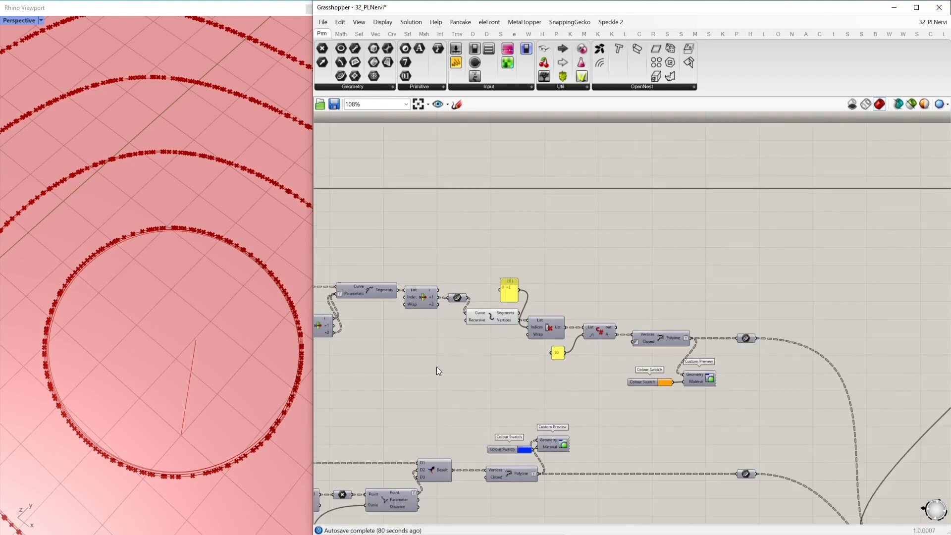
right_drag(234, 332, 240, 306)
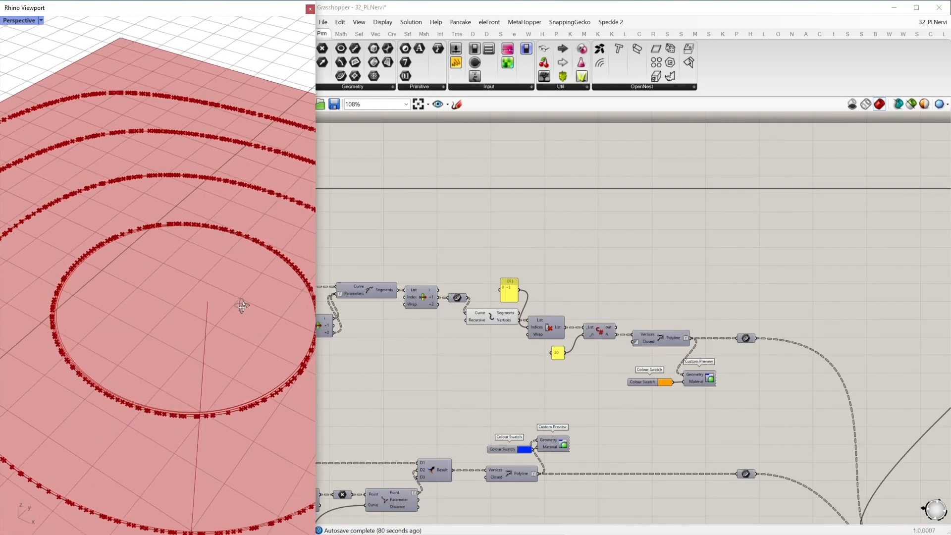
Step: Inspect the Cull Index component and turn off the preview of the upper branch's Explode component
click(546, 327)
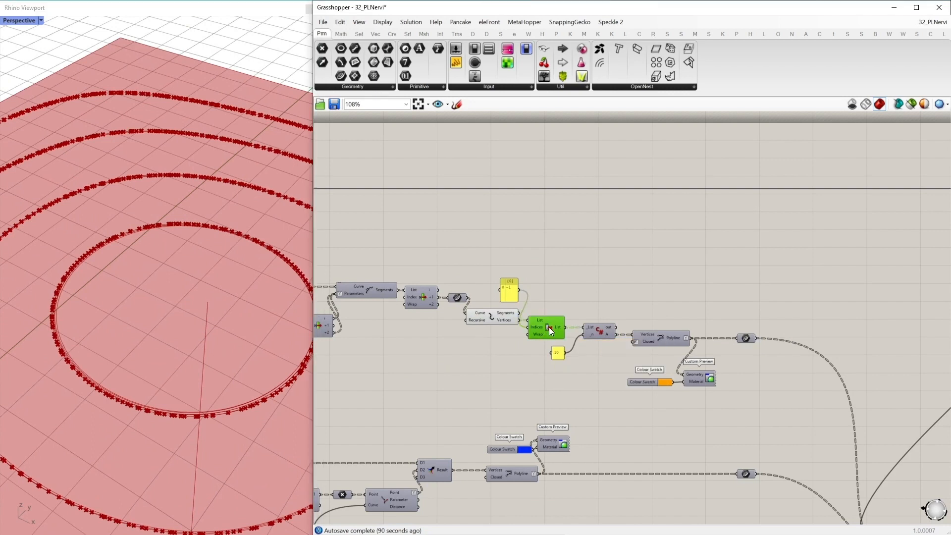
middle_click(496, 299)
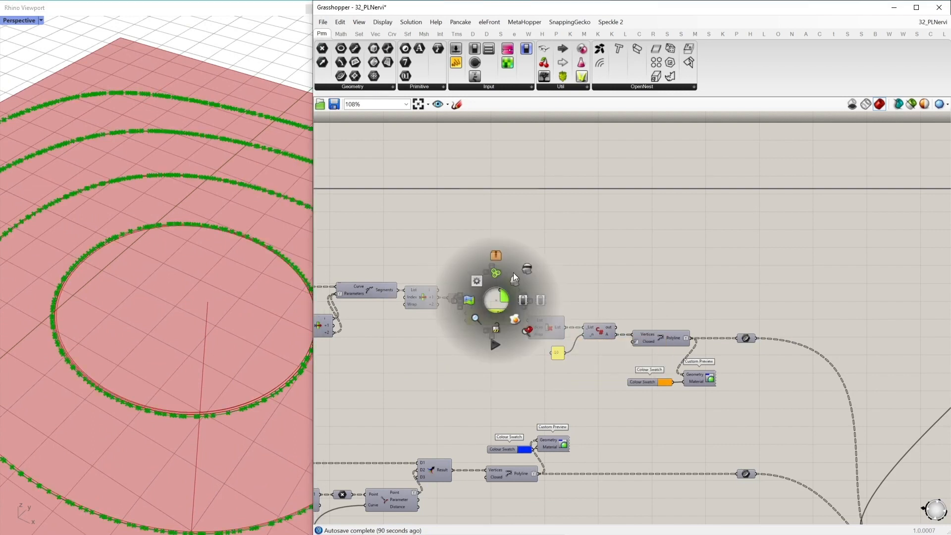
click(515, 277)
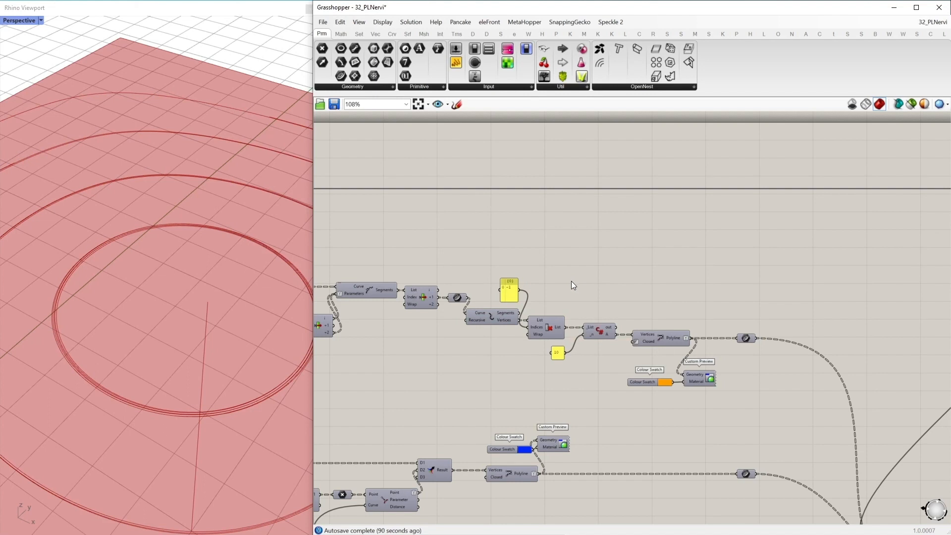
Step: Open the upper branch's C# Script, examine its List.Where expression that uses _n, and close the script editor
double_click(601, 331)
drag(316, 226, 436, 226)
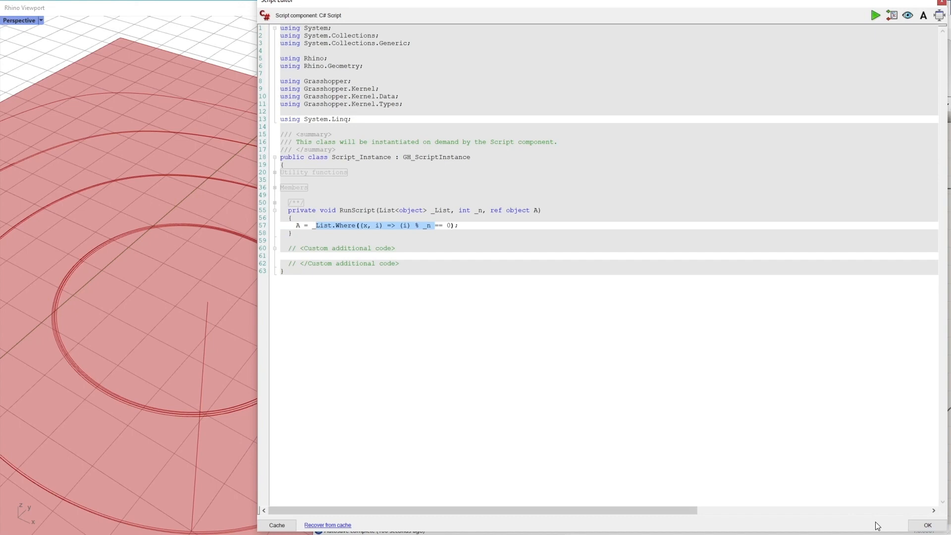
click(911, 524)
Step: Turn on the upper C# Script component's preview and examine its points along the rings and the components around it
middle_click(606, 338)
click(628, 303)
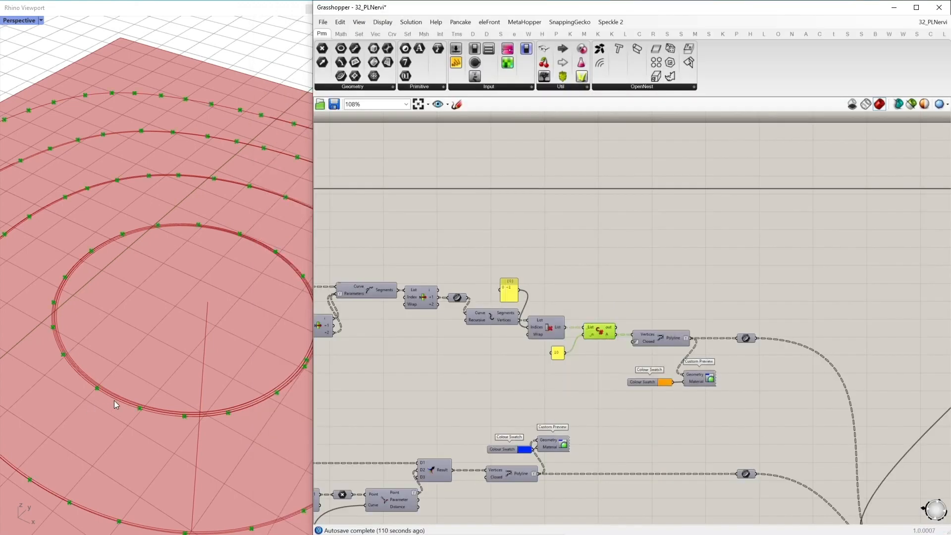
scroll(179, 379, down, 3)
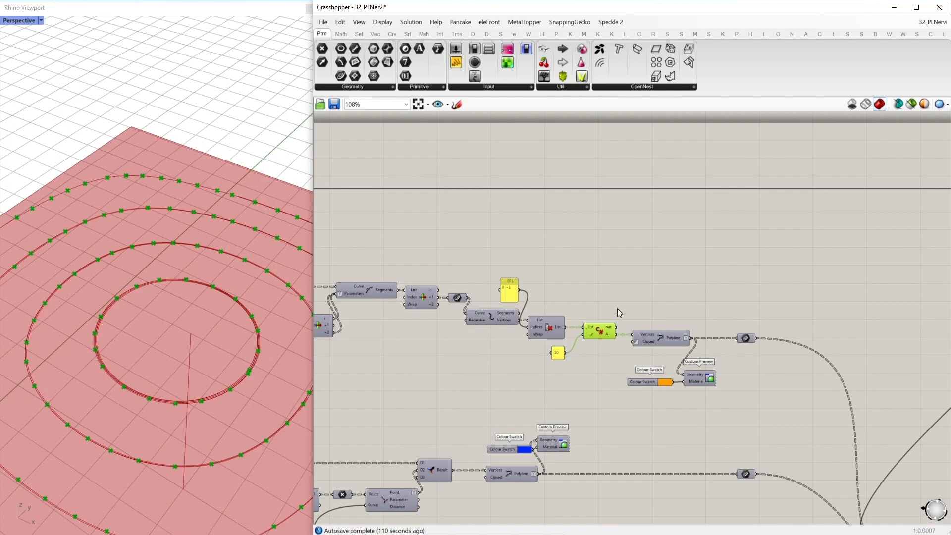
scroll(647, 319, down, 1)
right_drag(694, 352, 709, 320)
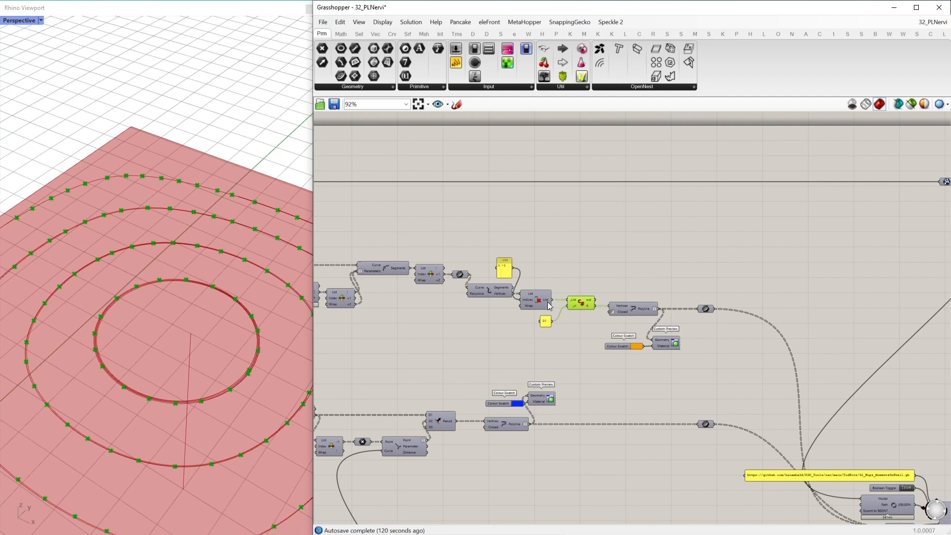
right_drag(511, 283, 521, 282)
mouse_move(512, 287)
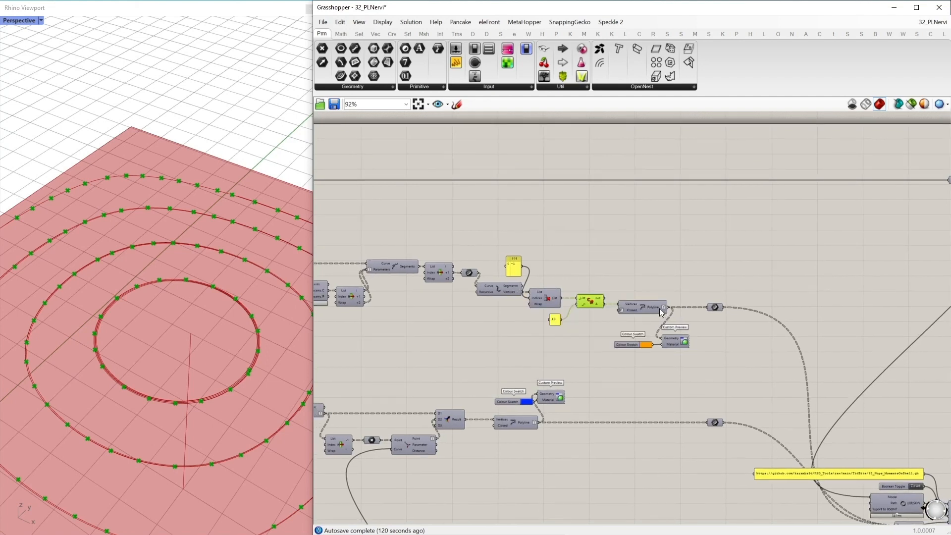
Step: Turn off the preview of the upper branch's C# Script component
scroll(594, 293, up, 1)
middle_click(599, 268)
click(632, 238)
click(700, 291)
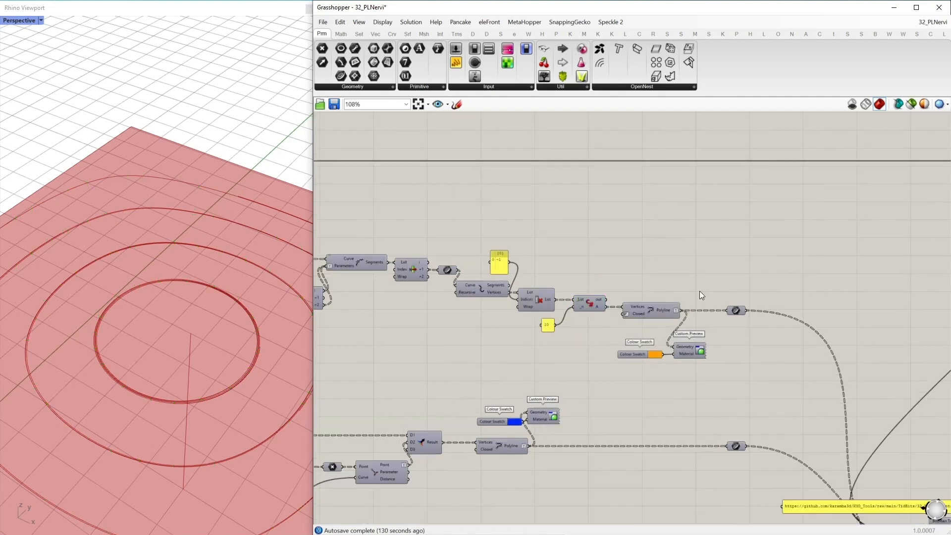
Step: Turn off the preview of the upstream components in the upper branch that draw the ring curves
right_drag(479, 344, 676, 339)
scroll(677, 339, down, 1)
right_drag(607, 335, 738, 335)
drag(388, 319, 379, 218)
middle_click(379, 218)
click(418, 187)
right_drag(733, 258, 542, 250)
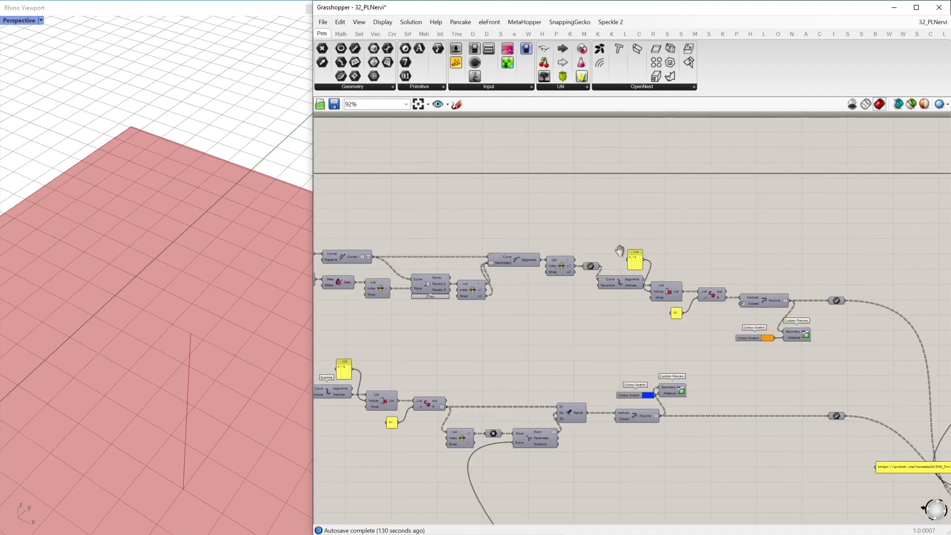
Step: Turn on the upper branch's orange Custom Preview and examine the ring polylines over the slab
drag(836, 351, 768, 325)
middle_click(782, 298)
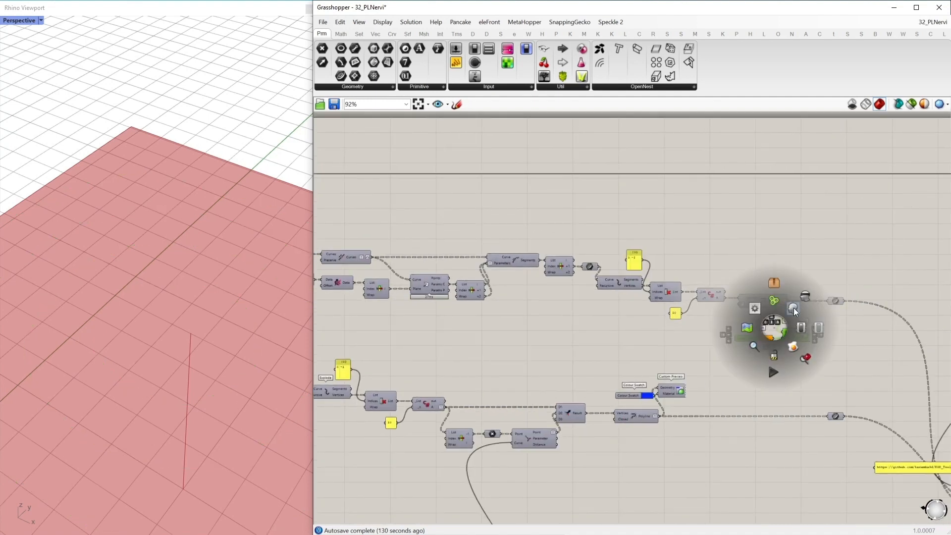
click(816, 269)
click(797, 337)
mouse_move(240, 312)
right_down()
mouse_move(236, 352)
mouse_move(249, 324)
right_up()
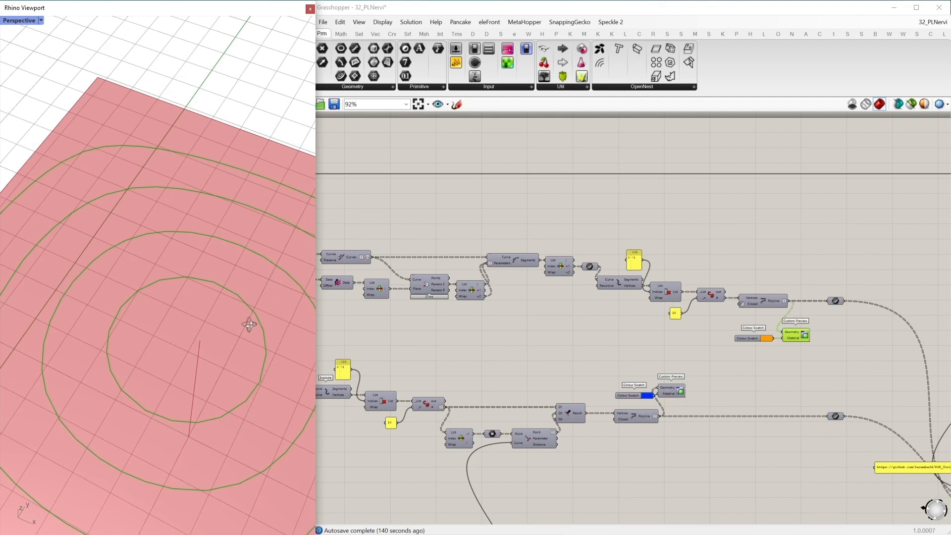
scroll(187, 279, down, 6)
right_drag(204, 312, 217, 286)
scroll(171, 282, down, 5)
scroll(171, 282, up, 6)
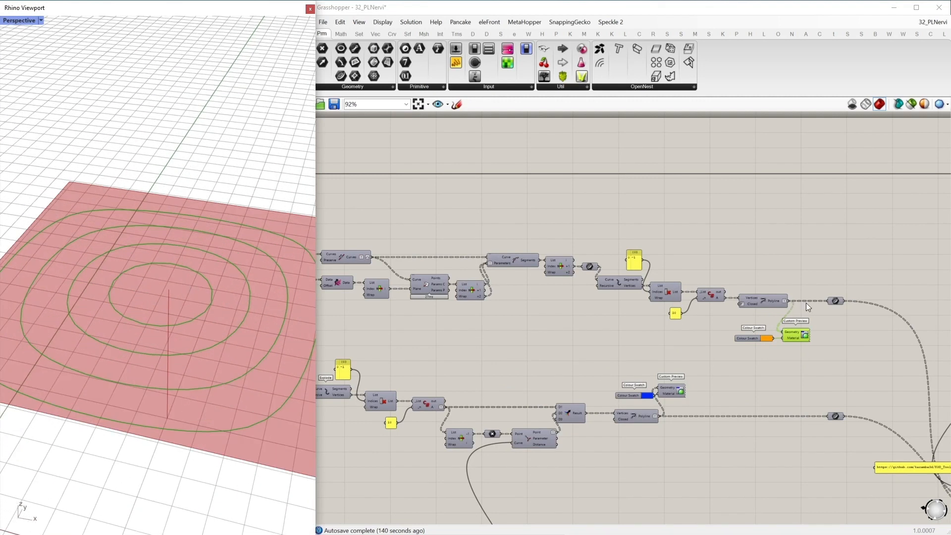
middle_click(823, 282)
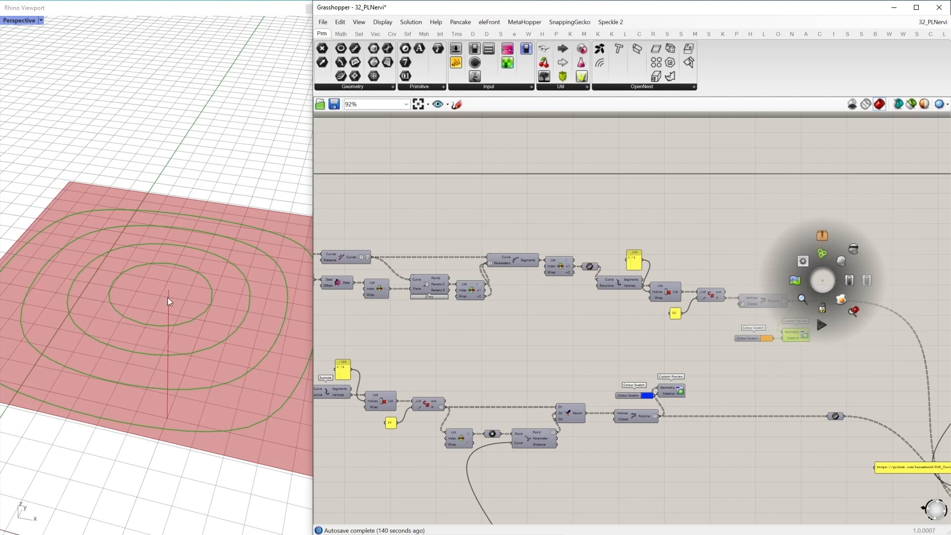
middle_click(722, 226)
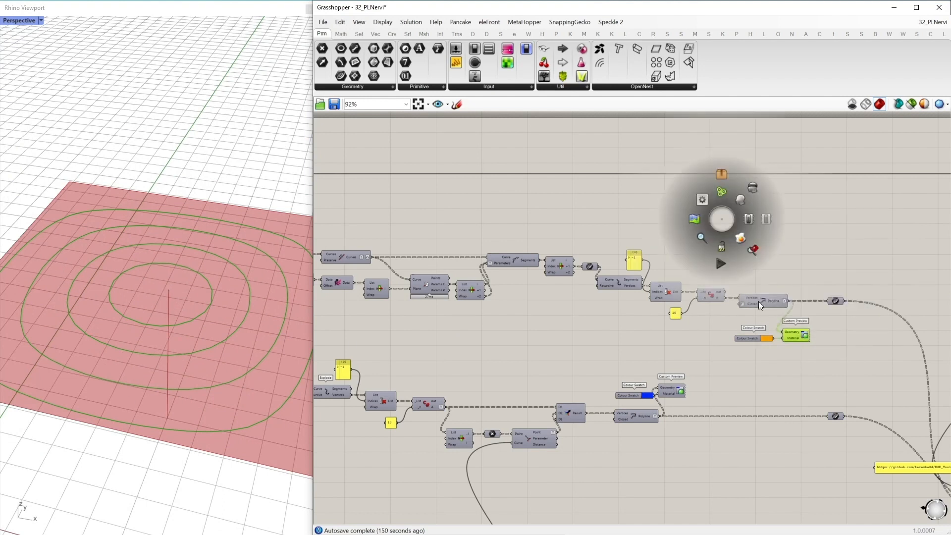
middle_click(779, 355)
Step: Turn on the cyan Custom Preview that shows the centre point and the points divided along the circle
right_drag(516, 363, 648, 343)
click(534, 341)
mouse_move(537, 334)
right_down()
mouse_move(621, 321)
mouse_move(730, 323)
right_up()
scroll(430, 310, up, 3)
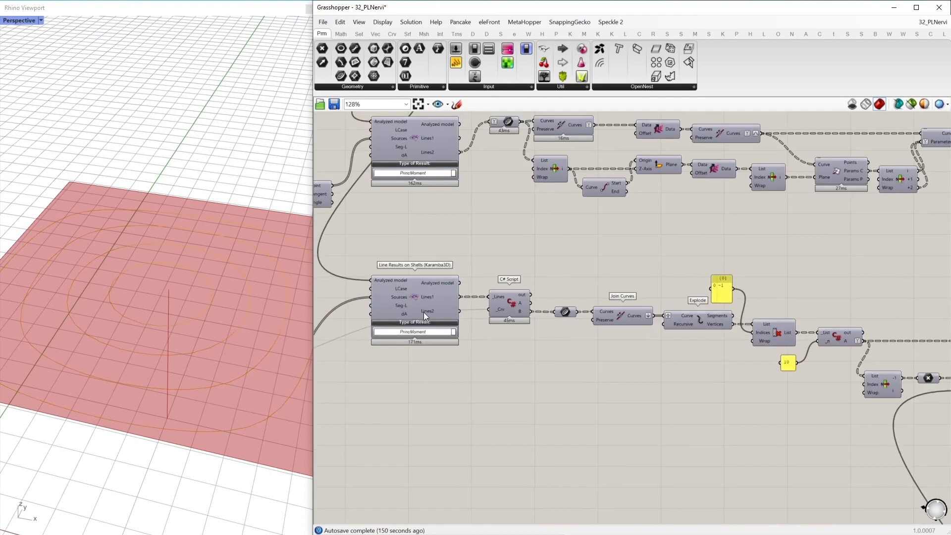
right_drag(411, 308, 683, 290)
right_drag(470, 341, 552, 343)
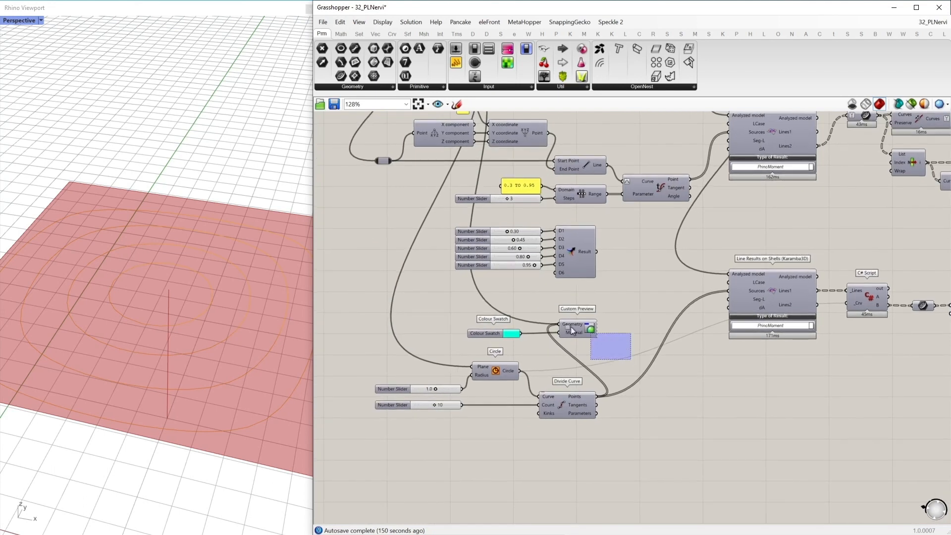
middle_click(560, 316)
click(578, 299)
click(612, 326)
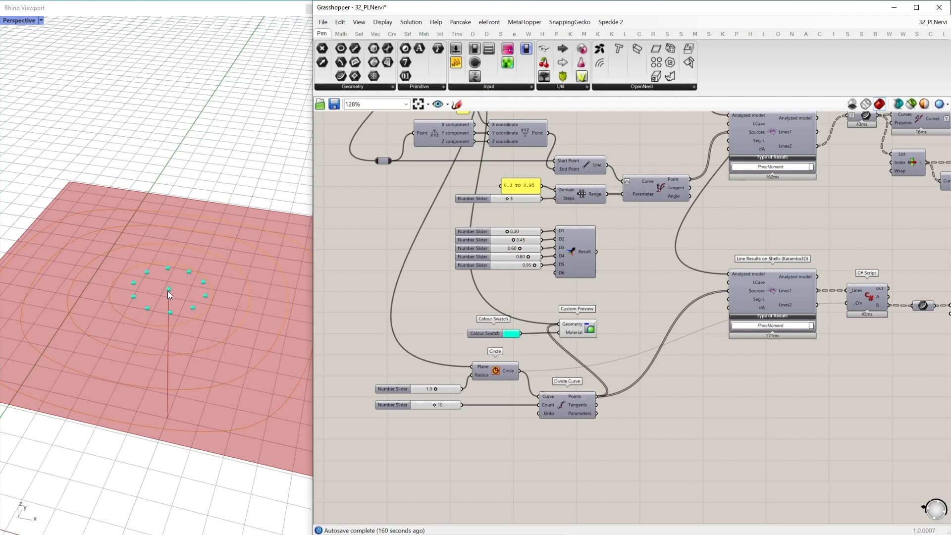
Step: Inspect the Divide Curve component and its points on the circle, leaving the cyan Custom Preview switched on
drag(608, 362, 549, 313)
middle_click(549, 313)
click(568, 328)
drag(619, 437, 565, 386)
click(586, 330)
middle_click(587, 330)
click(605, 311)
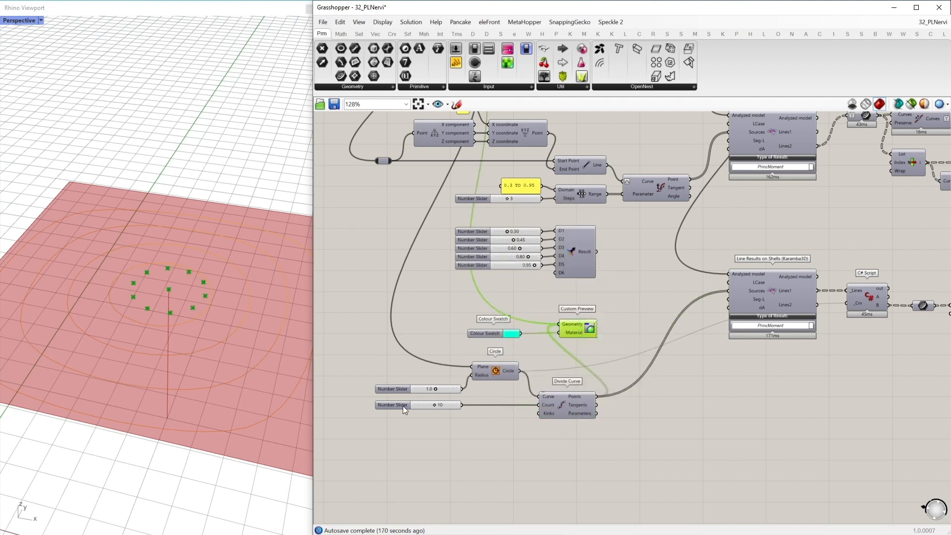
Step: Turn on the preview of the Circle component that feeds Divide Curve
shift+click(498, 374)
middle_click(498, 374)
click(516, 353)
click(667, 396)
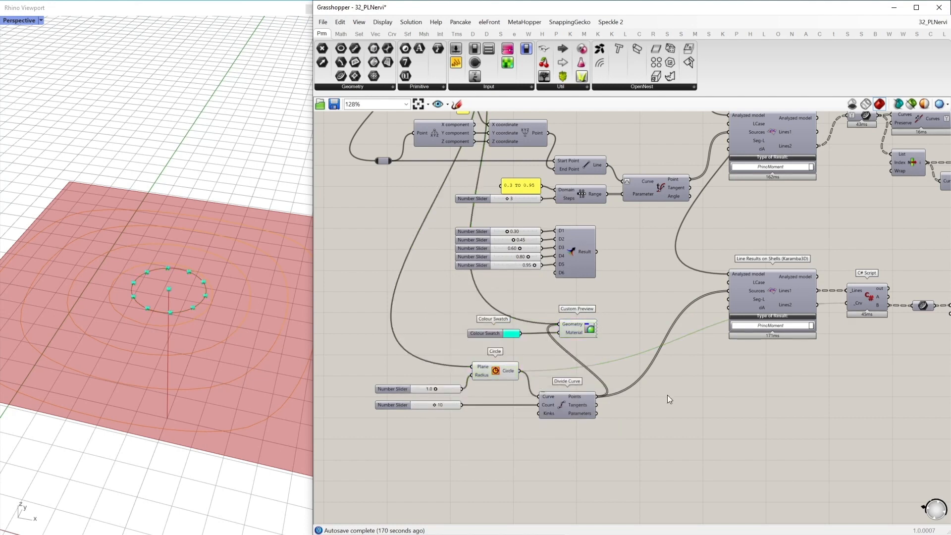
Step: Turn on the preview of the lower Line Results on Shells component and examine its principal moment lines around the circle
right_drag(775, 295, 654, 302)
click(650, 306)
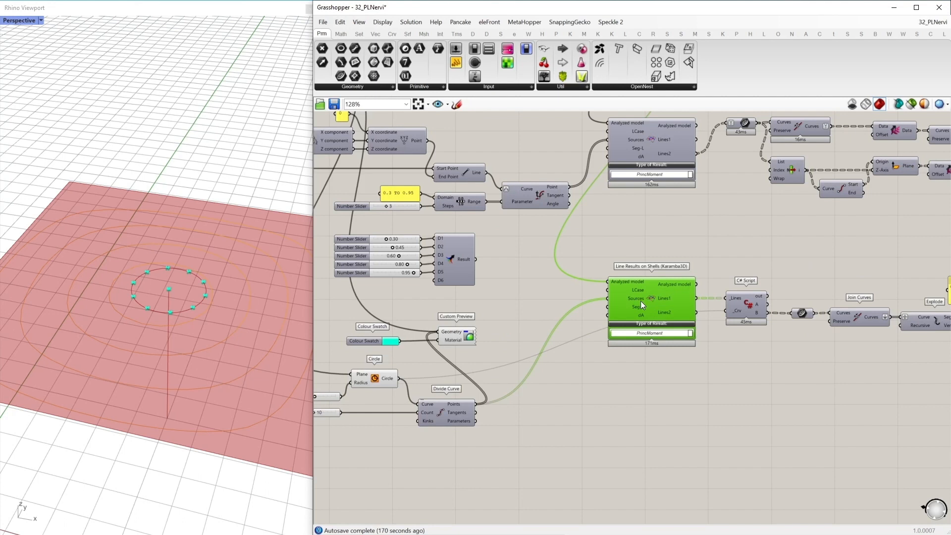
middle_click(644, 300)
click(664, 281)
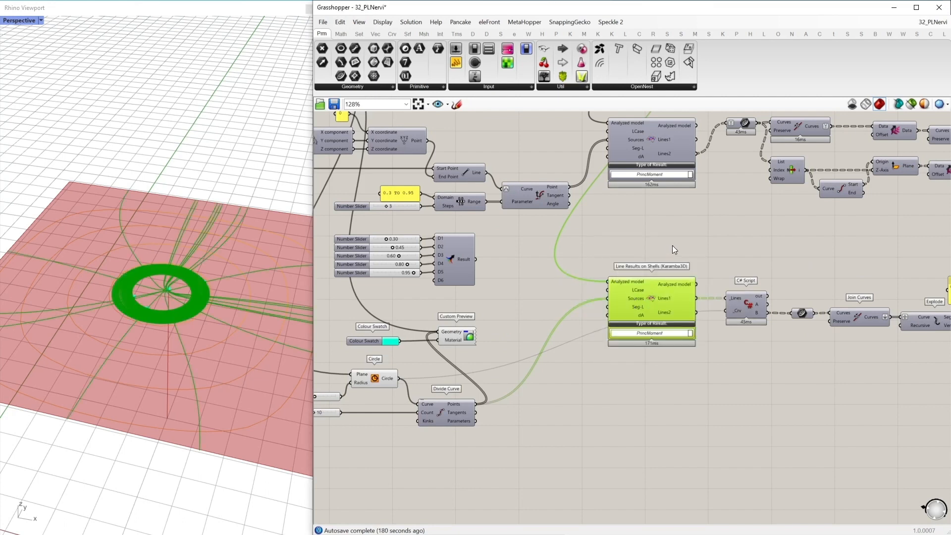
click(651, 272)
right_drag(259, 242, 248, 254)
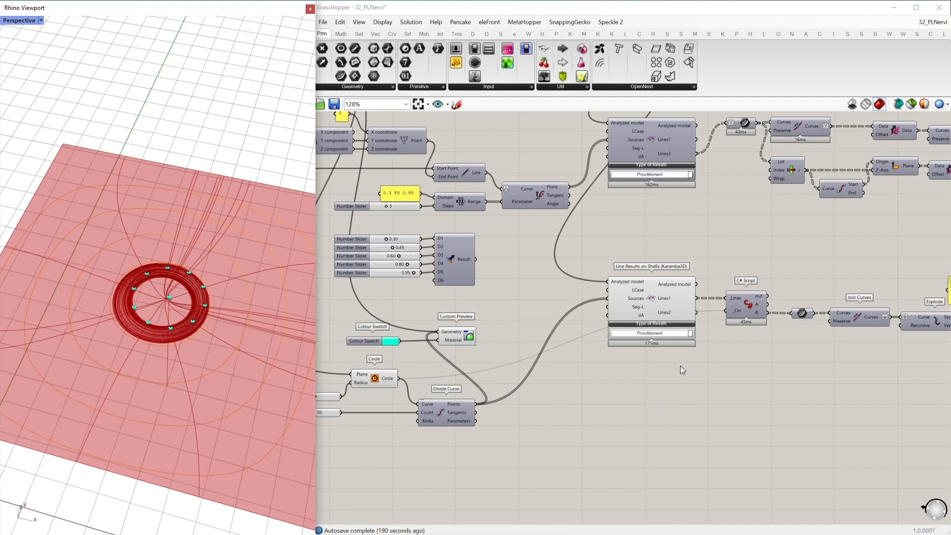
Step: Turn off the preview of the lower Line Results on Shells component
click(650, 281)
middle_click(650, 281)
click(682, 248)
click(759, 235)
Step: Add a Curve parameter fed by the lower Line Results on Shells component's Lines1 output and examine the radial lines it shows
right_drag(759, 235, 656, 224)
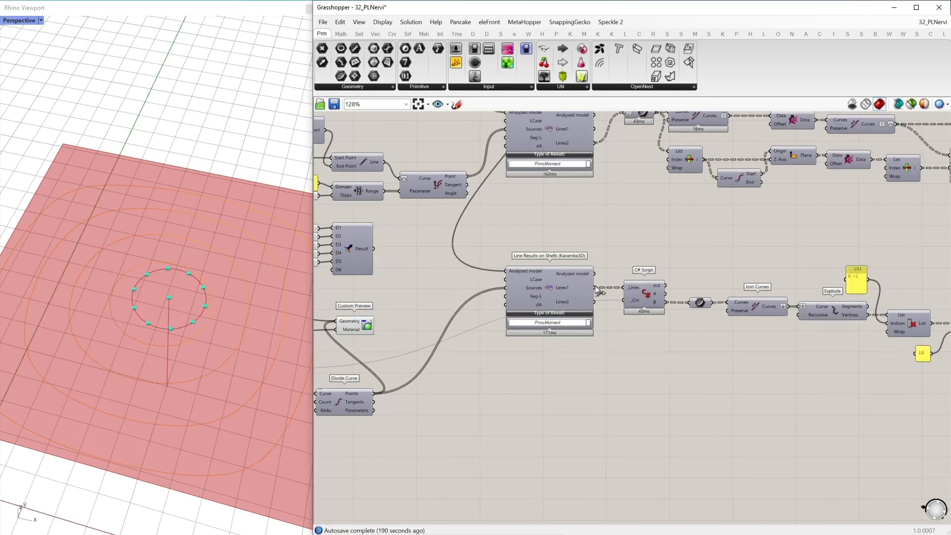
mouse_move(566, 289)
double_click(599, 357)
text(crv)
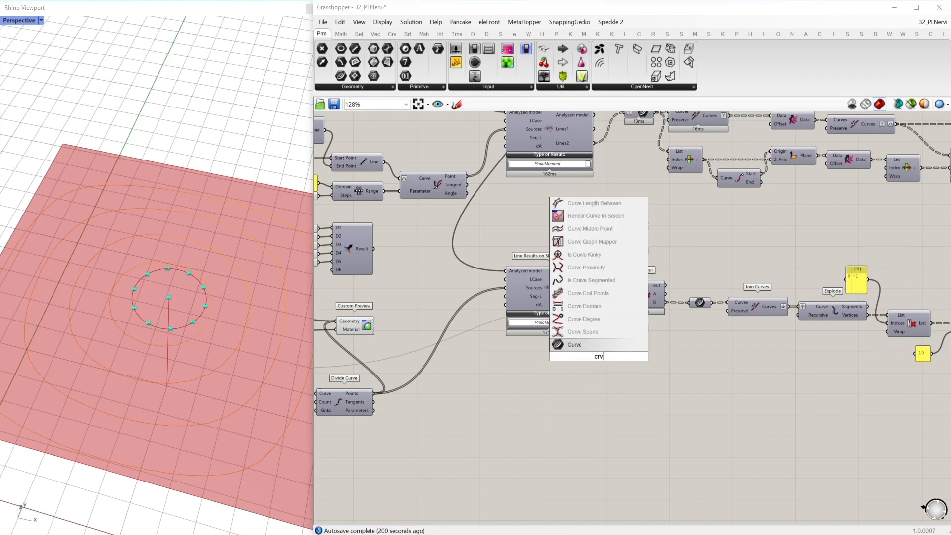
key(Return)
drag(595, 287, 587, 356)
click(597, 357)
right_drag(191, 379, 179, 353)
scroll(171, 313, up, 1)
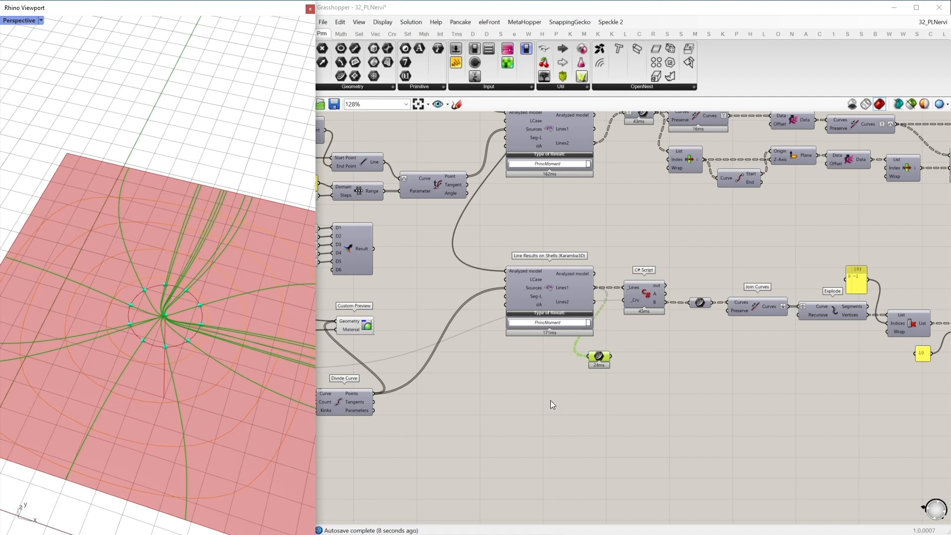
click(589, 372)
Step: Add a Tree Statistics component below the Curve parameter and feed its Tree input from Lines1
right_drag(628, 229, 558, 253)
right_drag(541, 380, 539, 355)
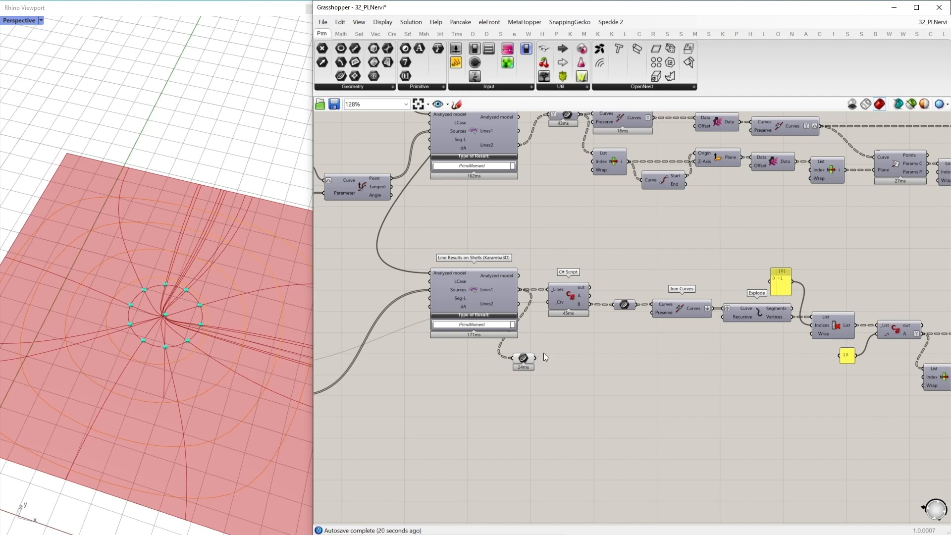
double_click(566, 404)
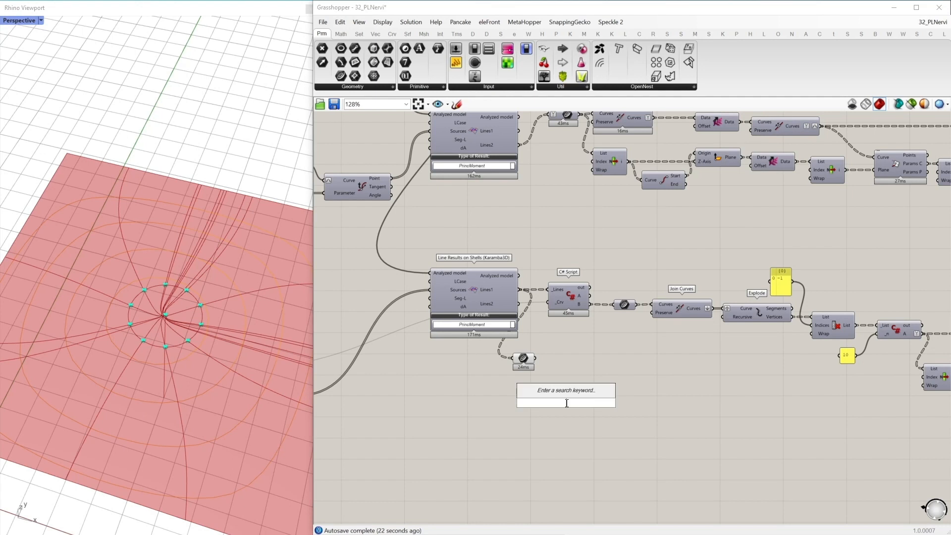
text(treestat)
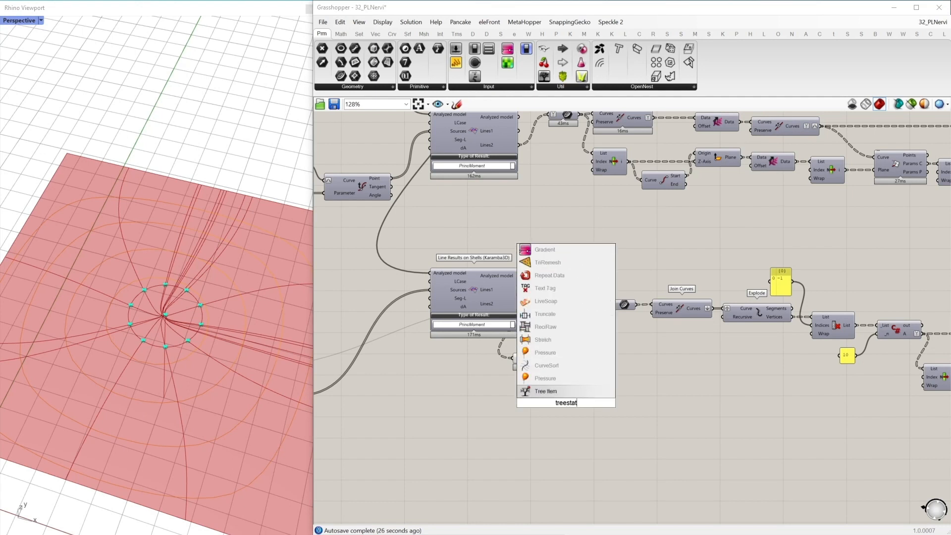
text(is)
text(s)
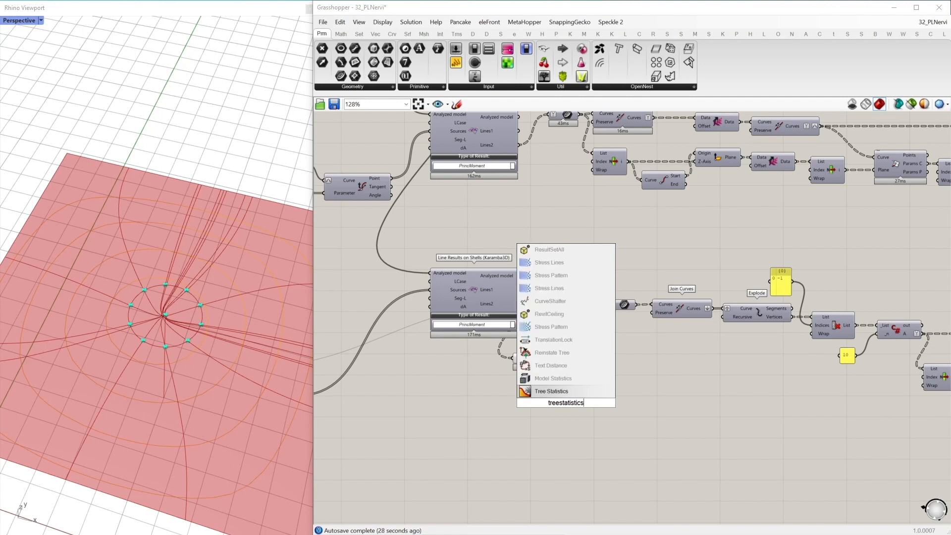
key(Return)
drag(522, 290, 572, 404)
Step: Add a Dispatch component beside Tree Statistics and feed its List input from the Paths output
click(615, 406)
double_click(616, 405)
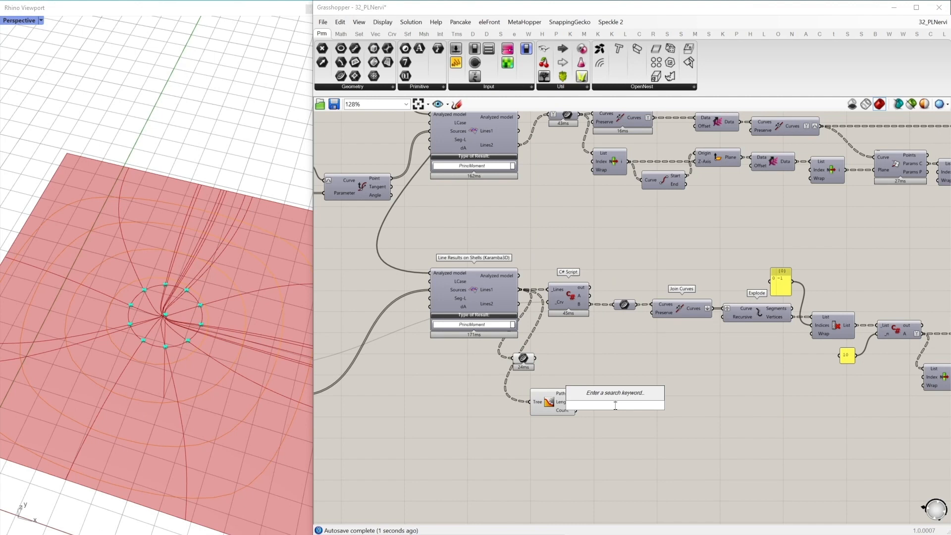
text(dispatch)
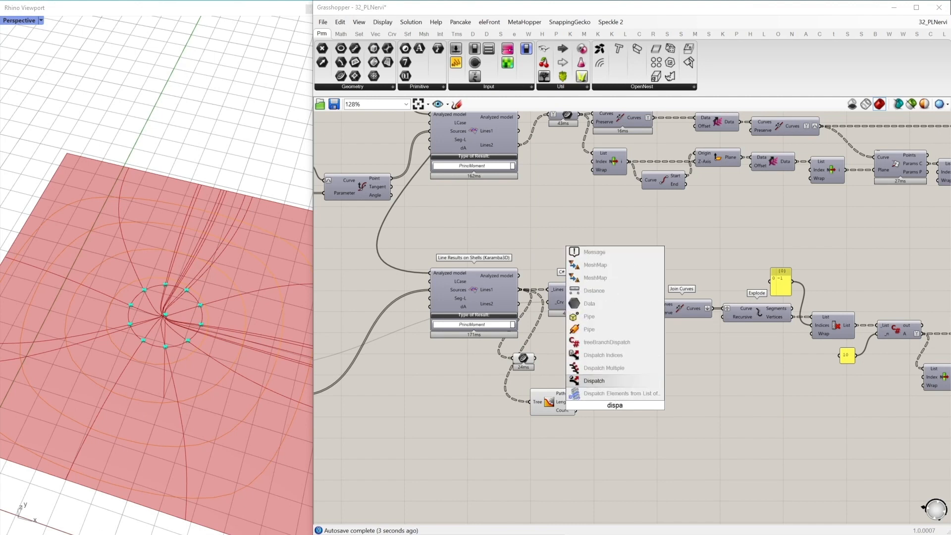
key(Return)
mouse_move(624, 397)
mouse_down()
mouse_move(644, 383)
mouse_move(640, 411)
mouse_move(613, 395)
mouse_up()
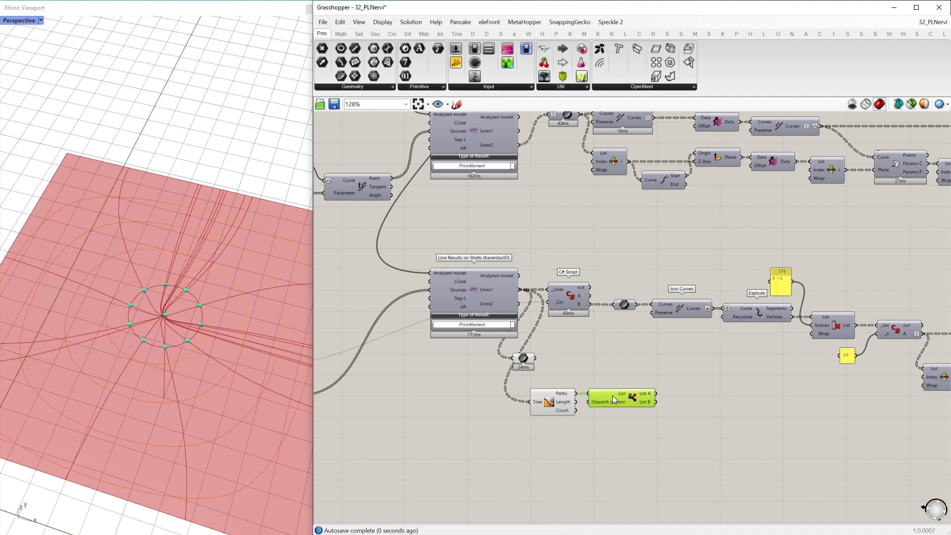
Step: Add a Tree Branch component with Lines1 as its Tree and Dispatch's List A as its Path
double_click(677, 410)
text(tree branch)
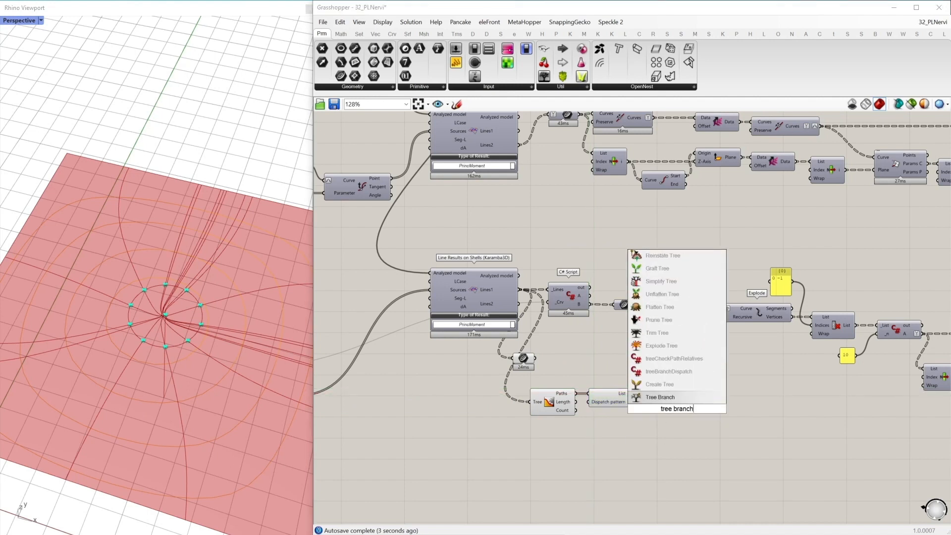
key(Return)
drag(690, 409, 520, 290)
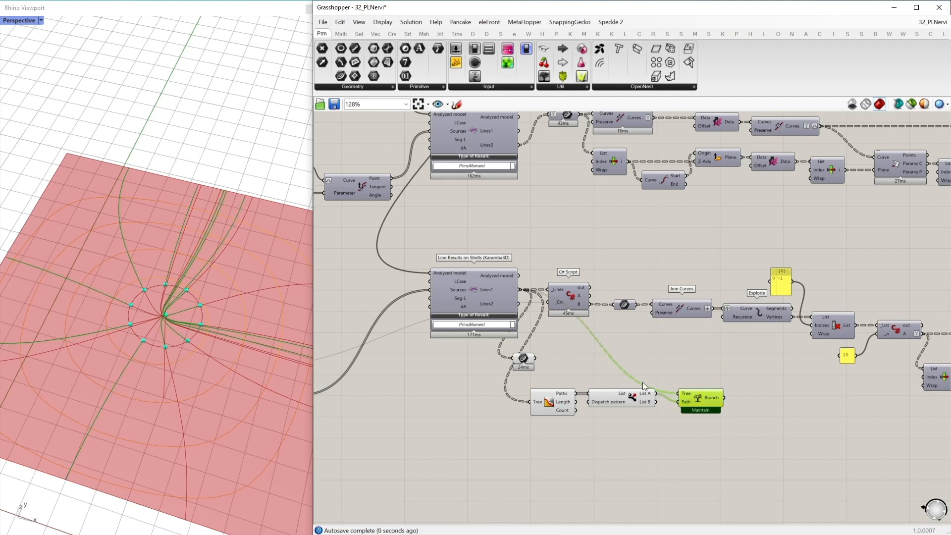
Step: Examine the lines extracted by Tree Branch where they meet the circle's division points
right_drag(230, 373, 230, 380)
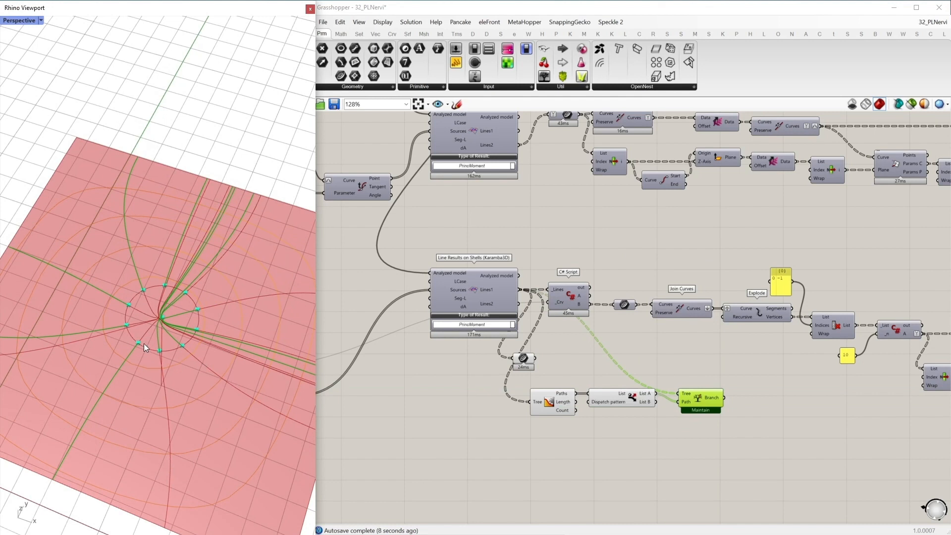
drag(702, 396, 691, 388)
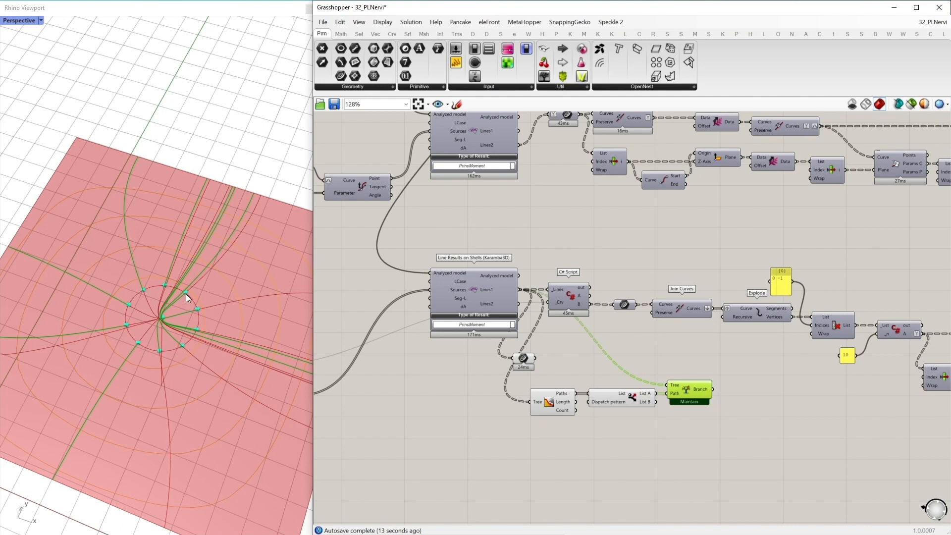
scroll(186, 293, up, 2)
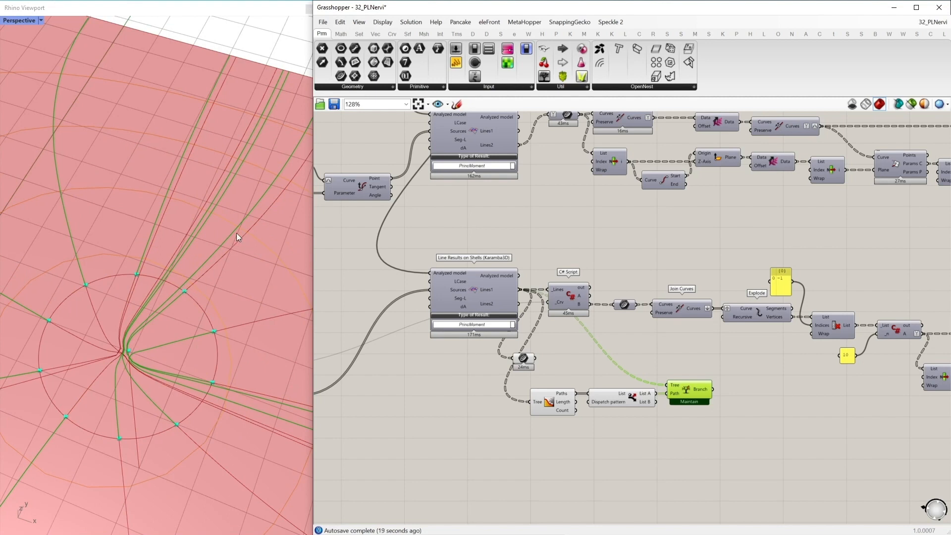
Step: Delete the Tree Statistics, Dispatch and Tree Branch components and the Curve parameter fed by Lines1
drag(709, 438, 533, 382)
key(Delete)
click(524, 357)
key(Delete)
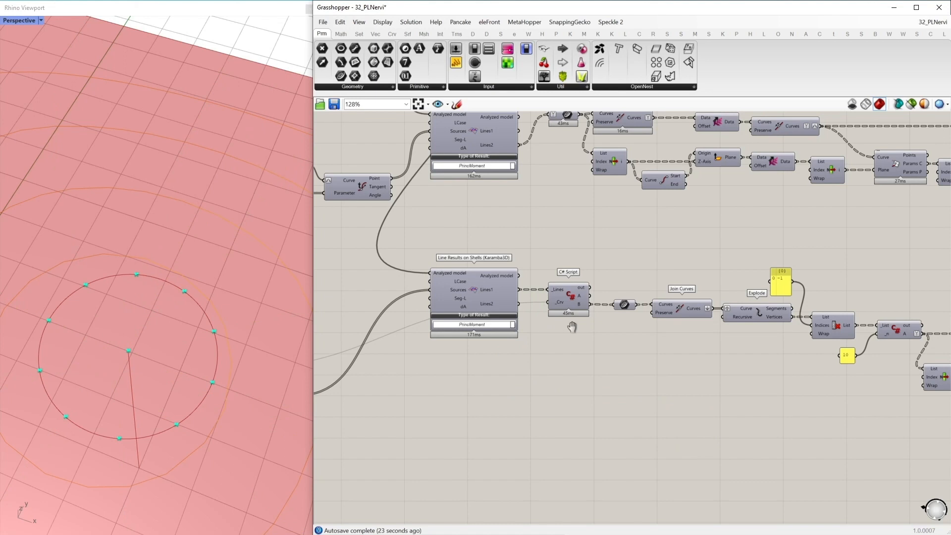
Step: Open the lower branch's Dispatch Branches C# Script and examine the IsPointInside check in its loop
right_drag(573, 327, 619, 330)
right_drag(513, 377, 544, 365)
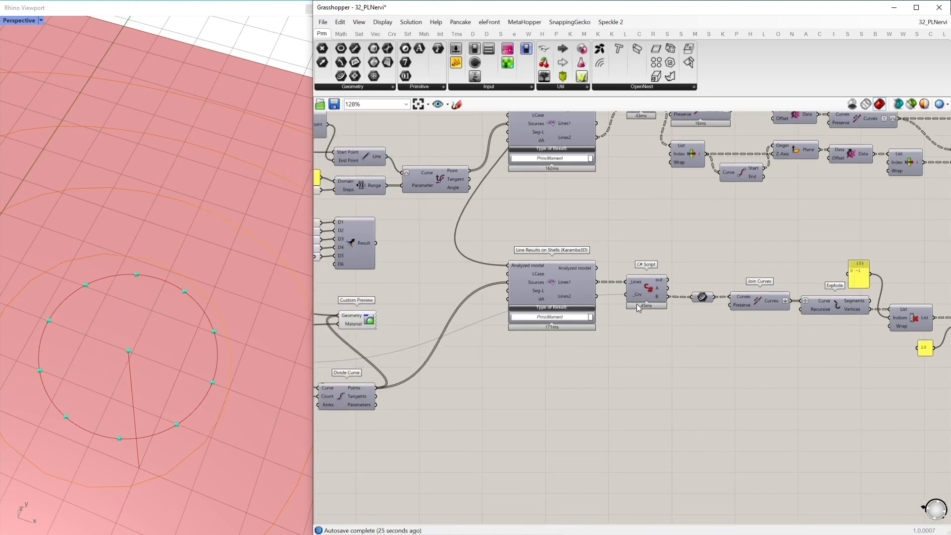
double_click(650, 288)
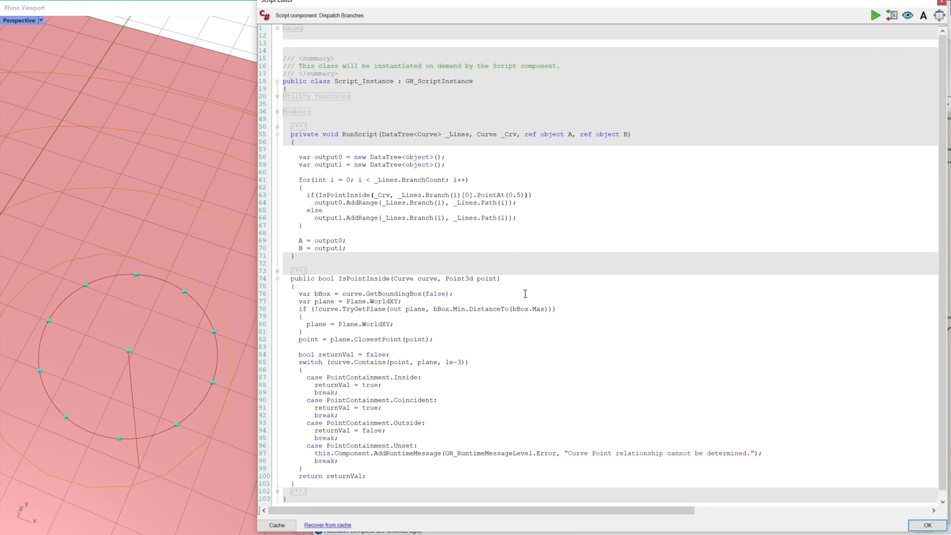
drag(320, 195, 370, 194)
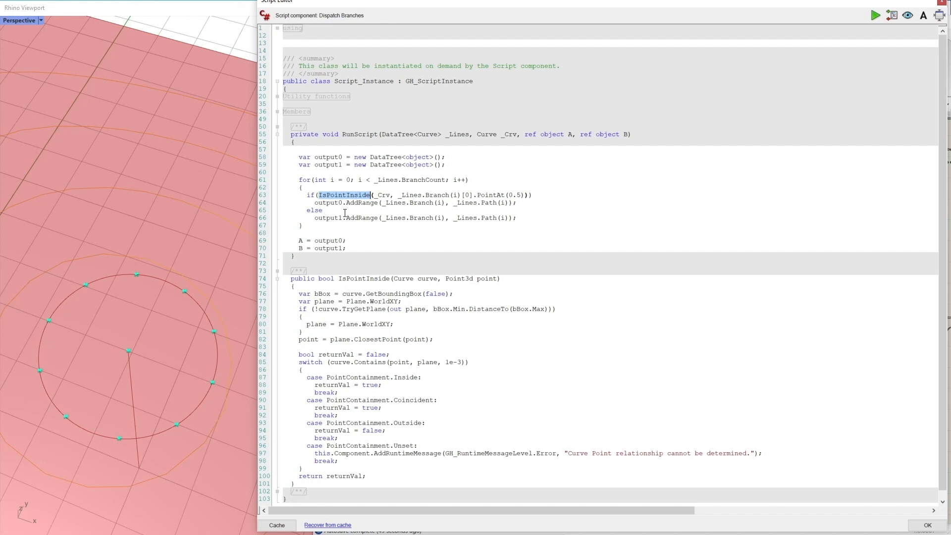
Step: Examine the script's output data trees and the full IsPointInside function, and close the script editor
drag(314, 160, 510, 170)
click(516, 170)
drag(385, 471, 293, 280)
click(469, 354)
click(922, 527)
right_drag(634, 275, 498, 298)
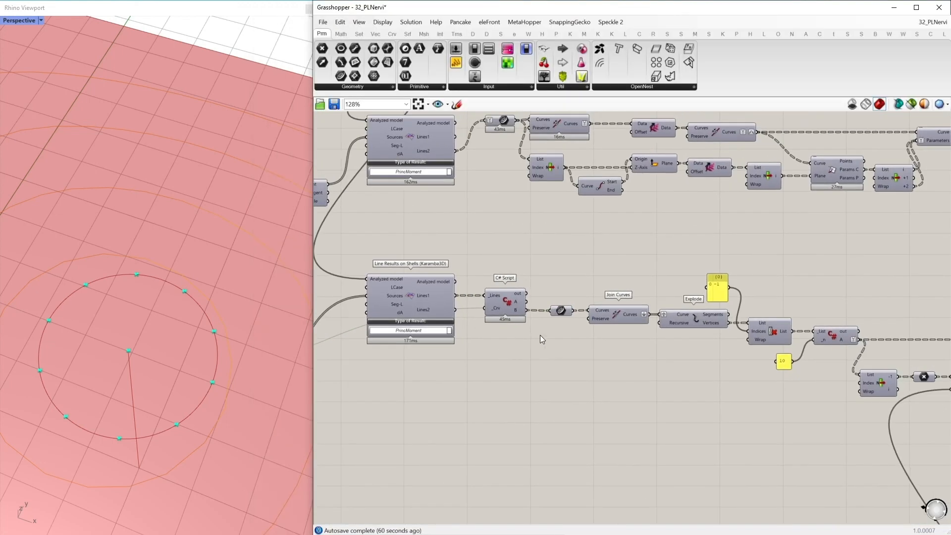
Step: Add a Curve parameter below the C# Script and connect it to output A to inspect those curves in the viewport
double_click(537, 352)
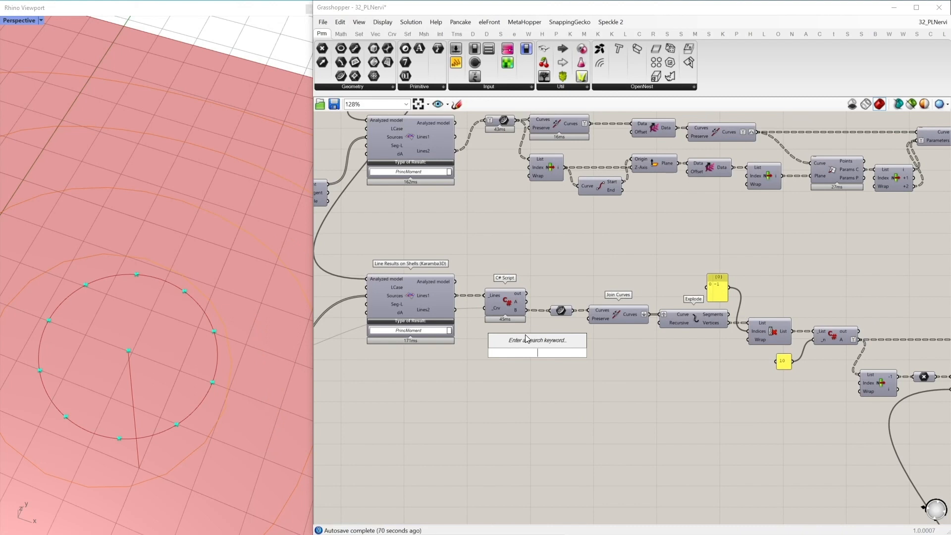
text(curve)
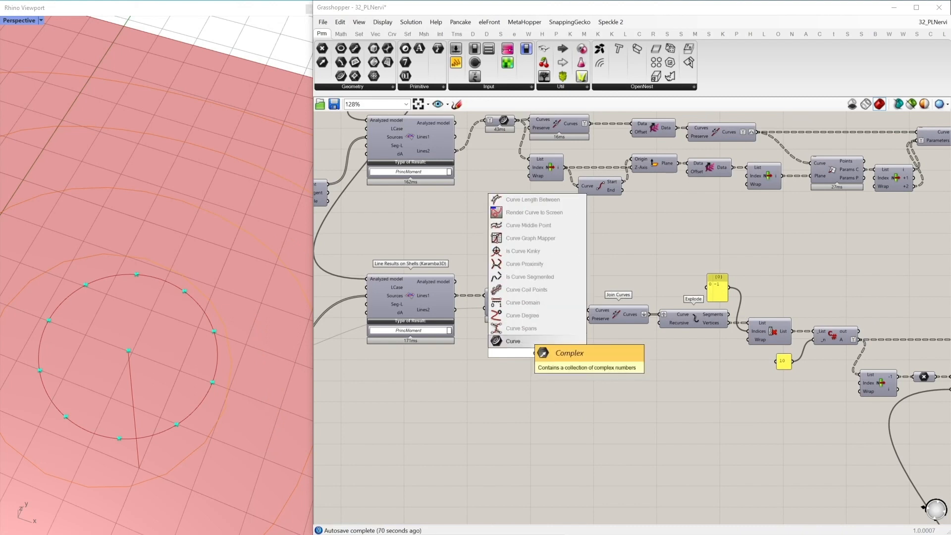
key(Return)
drag(527, 301, 528, 353)
click(538, 352)
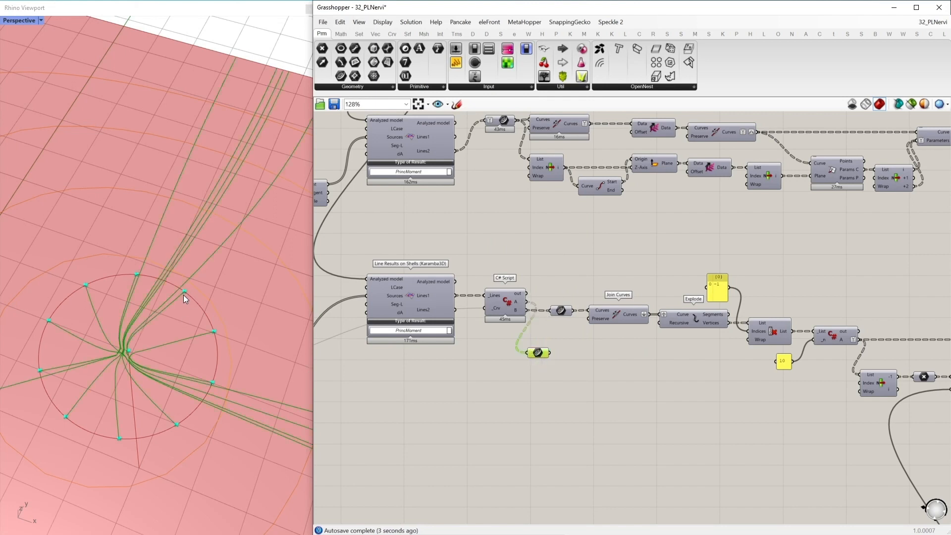
scroll(172, 317, down, 4)
Step: Reconnect the new Curve parameter to the C# Script's output B and inspect those lines around the circle
drag(528, 310, 538, 353)
scroll(174, 344, down, 3)
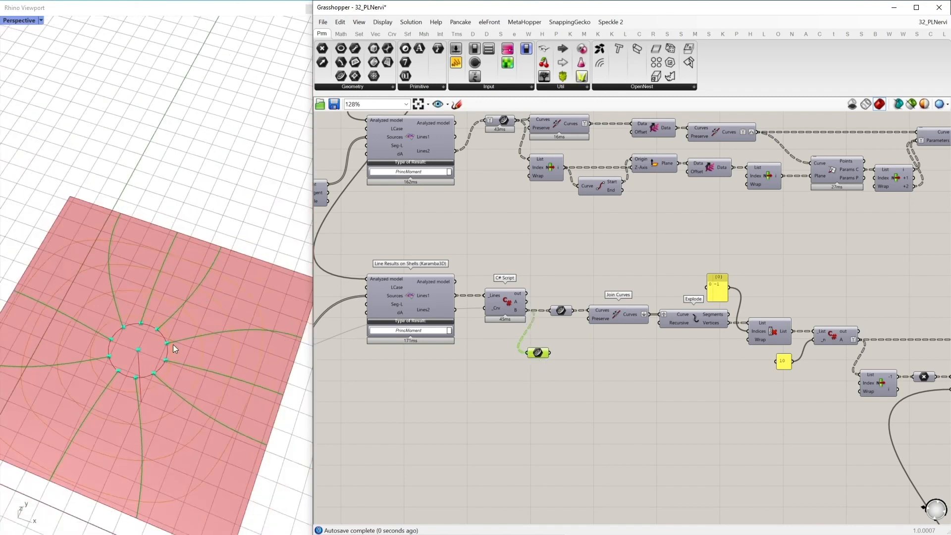
shift+right_drag(123, 370, 147, 361)
click(589, 387)
Step: Delete the temporary Curve parameter below the C# Script
right_drag(602, 356, 483, 349)
drag(496, 349, 412, 334)
key(Delete)
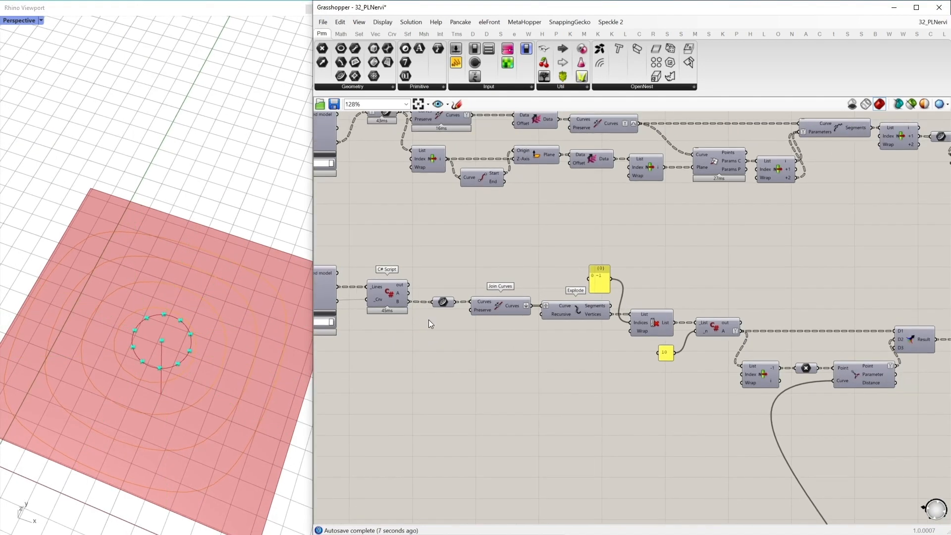
Step: Examine the radial line chain through Join Curves, Explode, the index cull and the C# Script with its 10 panel
right_drag(429, 319, 412, 316)
click(480, 308)
click(548, 325)
click(569, 310)
right_drag(587, 331, 538, 336)
drag(637, 360, 516, 313)
right_drag(672, 268, 541, 263)
right_drag(584, 335, 537, 317)
scroll(547, 237, down, 2)
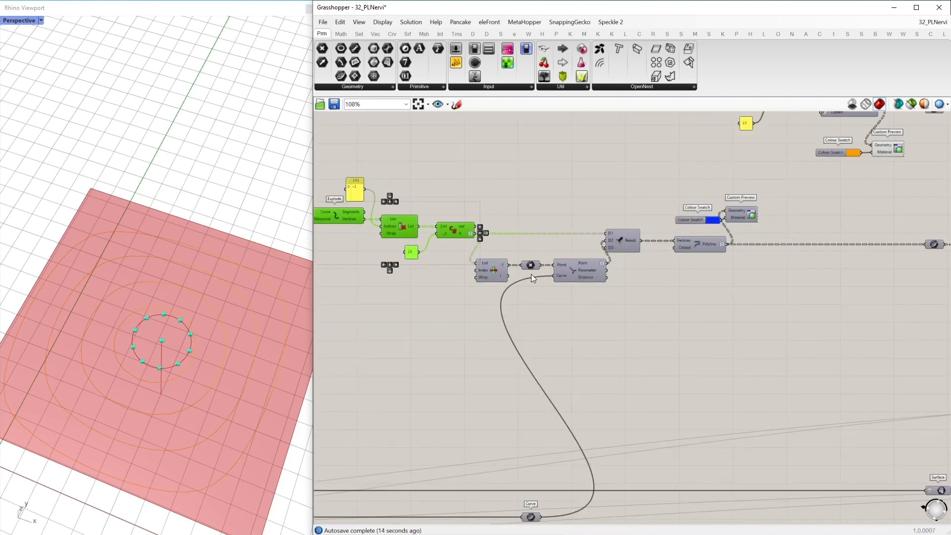
Step: Turn on the preview of the List Item, Point parameter and Curve Closest Point components in the radial branch
right_drag(531, 275, 548, 256)
drag(599, 269, 509, 247)
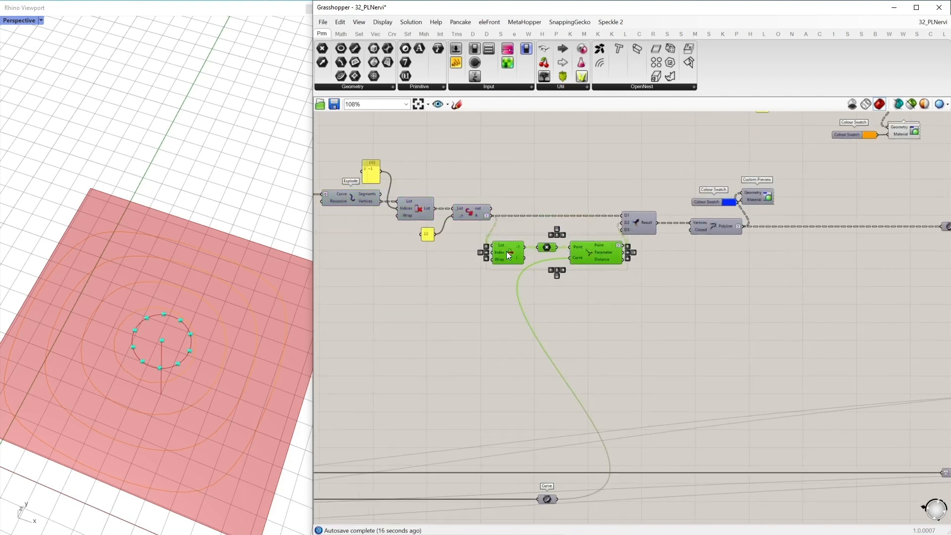
middle_click(538, 287)
click(559, 264)
click(439, 365)
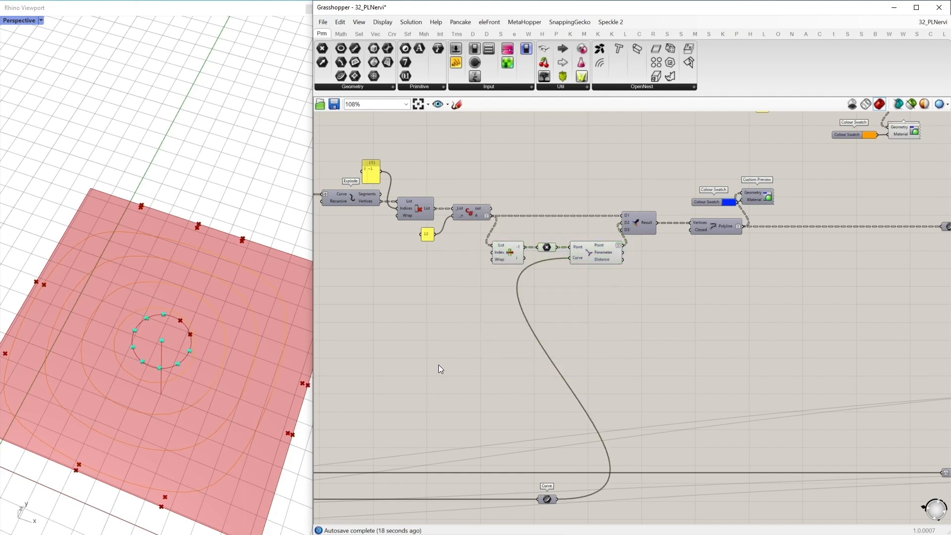
Step: Turn on the preview of the radial branch's C# Script that takes the culled vertices and the 10 panel
right_drag(418, 275, 443, 275)
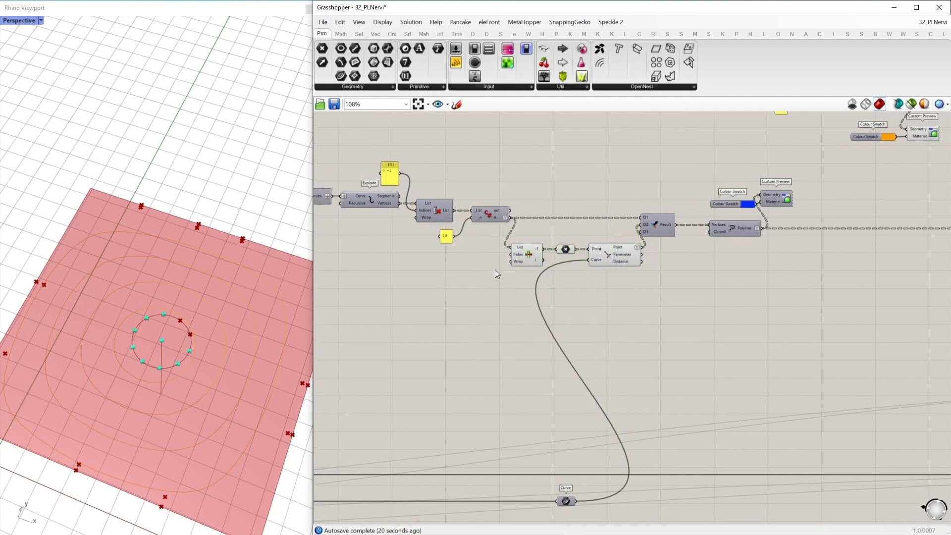
scroll(545, 255, down, 5)
scroll(537, 289, up, 4)
scroll(501, 296, up, 3)
click(461, 223)
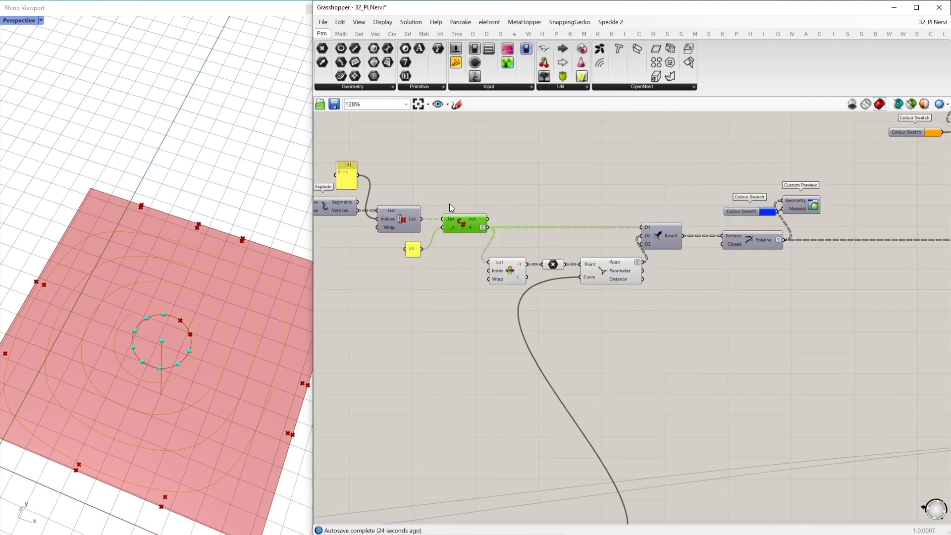
click(490, 193)
mouse_move(478, 226)
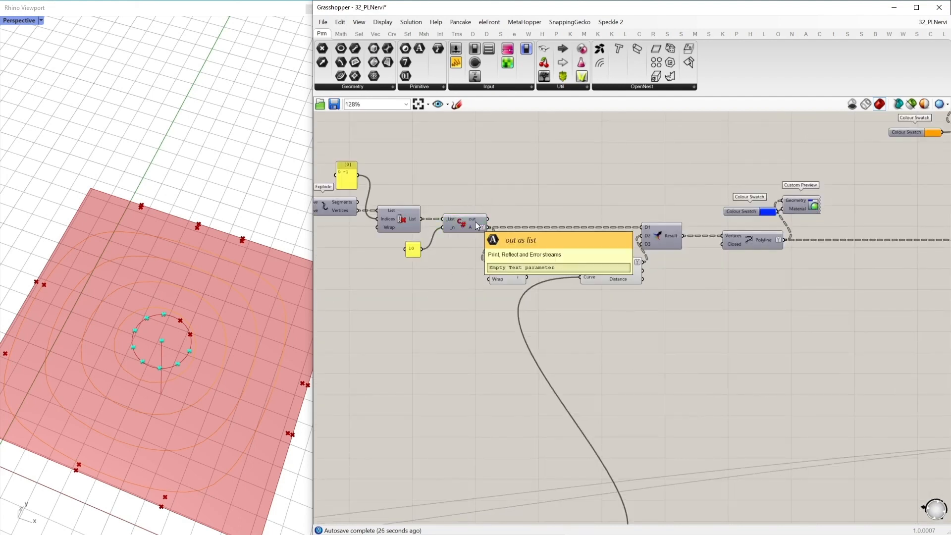
click(454, 270)
click(466, 230)
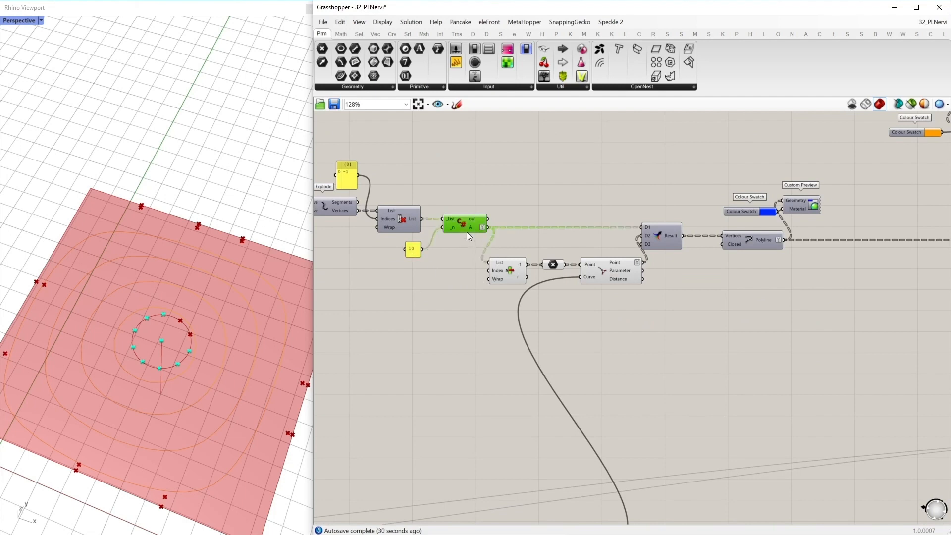
middle_click(465, 226)
click(480, 205)
Step: Examine the previewed points near the slab edge, the boundary Curve parameter, and the Curve Closest Point and Merge components using them
right_drag(193, 295, 152, 293)
scroll(246, 276, up, 8)
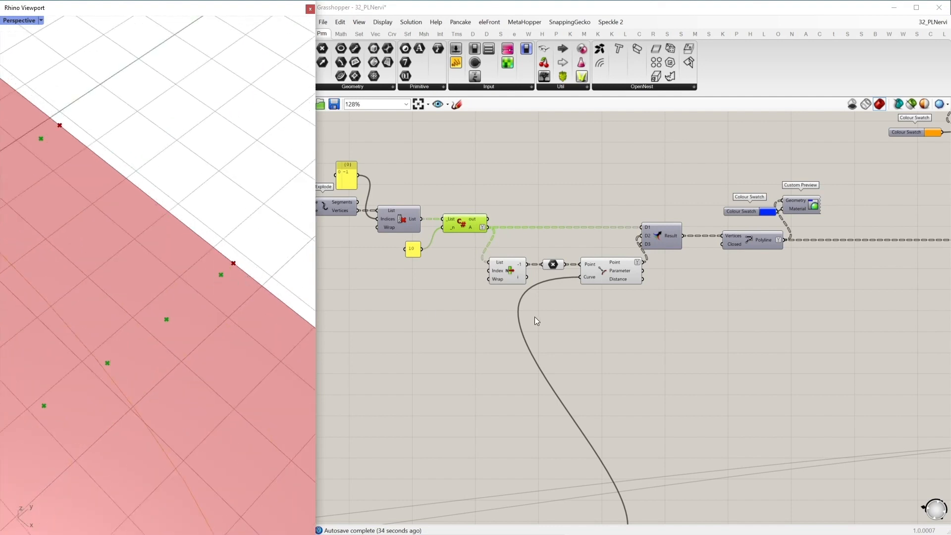
scroll(540, 307, down, 2)
scroll(547, 299, up, 1)
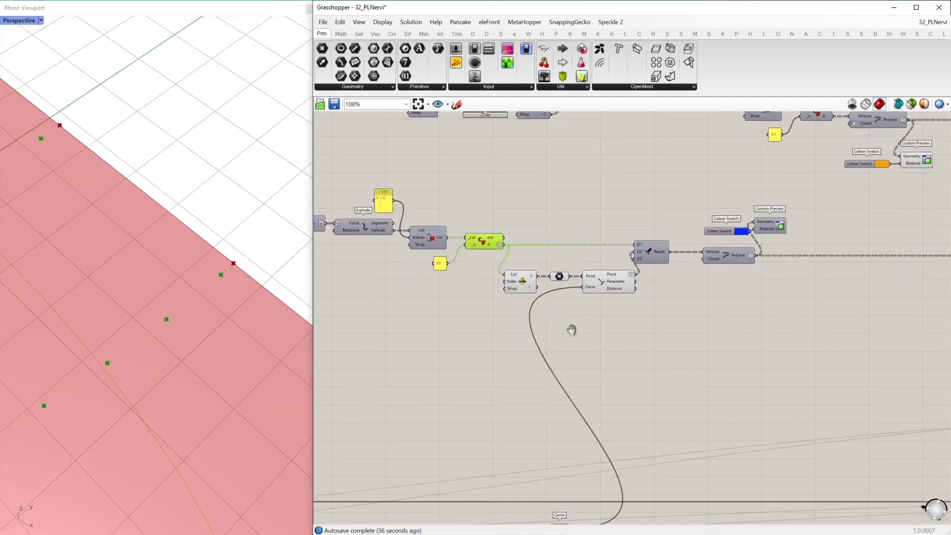
right_drag(572, 329, 572, 305)
click(561, 505)
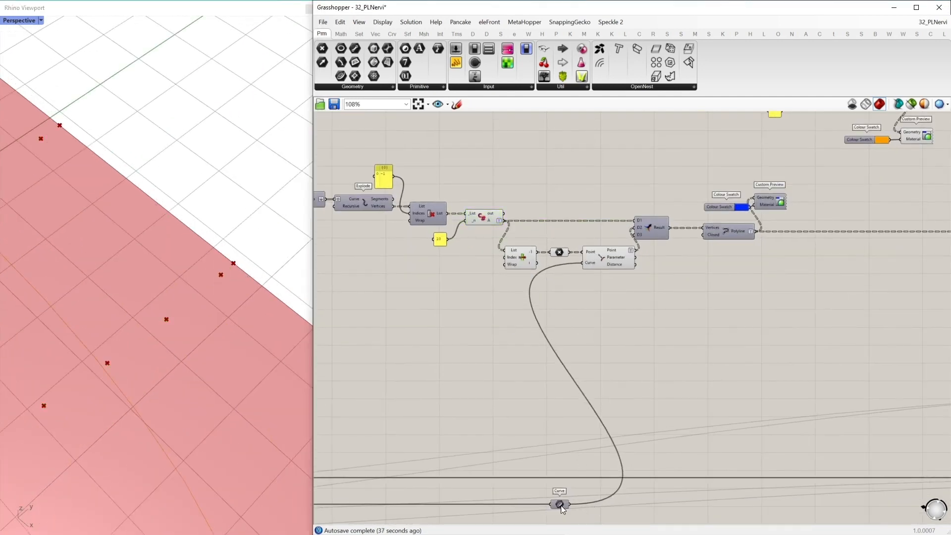
middle_click(519, 387)
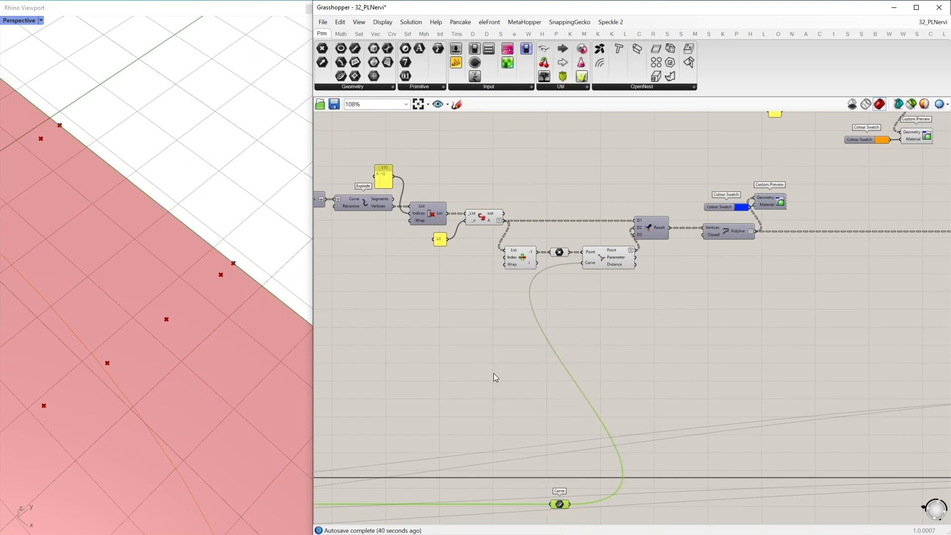
scroll(194, 321, down, 1)
click(603, 264)
click(645, 229)
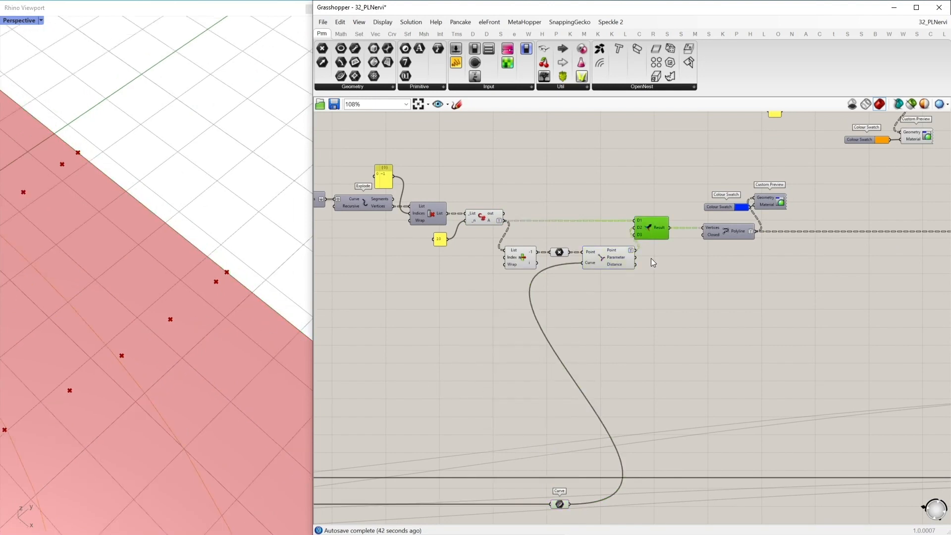
right_drag(659, 272, 586, 293)
Step: Turn off the preview of the radial branch's C# Script, List Item, Point and Curve Closest Point components
drag(548, 326, 411, 231)
middle_click(418, 224)
click(446, 202)
Step: Turn on the blue Custom Preview of the radial polylines and check them against the circle's division points
drag(742, 213, 662, 226)
middle_click(644, 218)
click(665, 194)
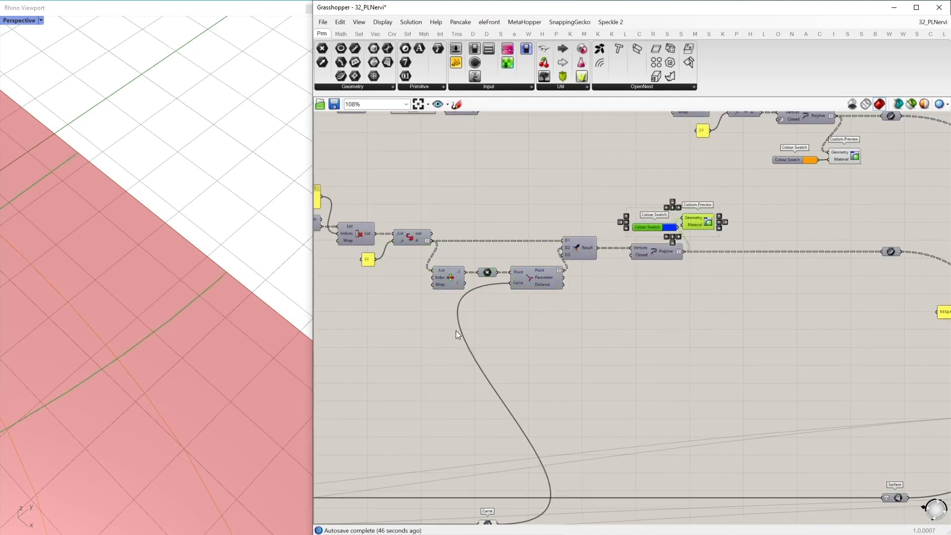
scroll(246, 279, down, 2)
scroll(187, 276, down, 3)
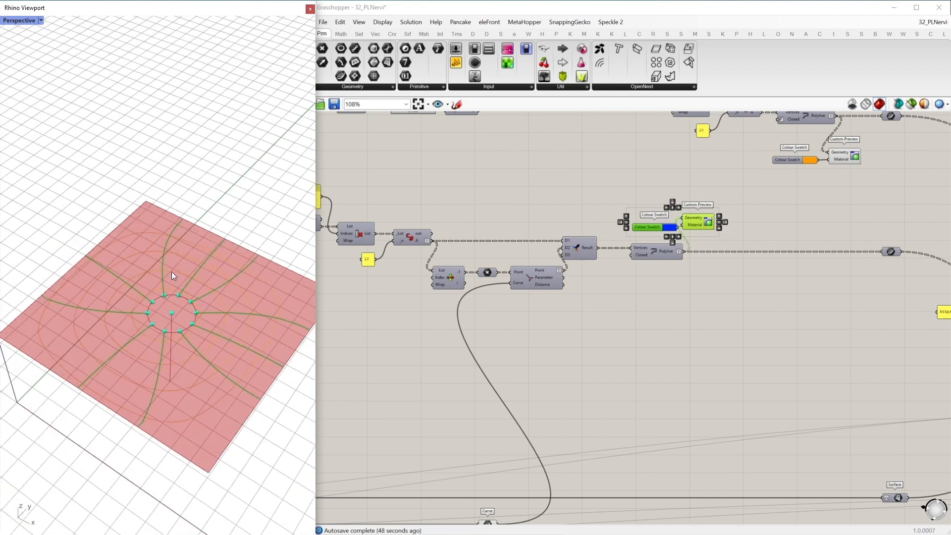
scroll(170, 317, up, 5)
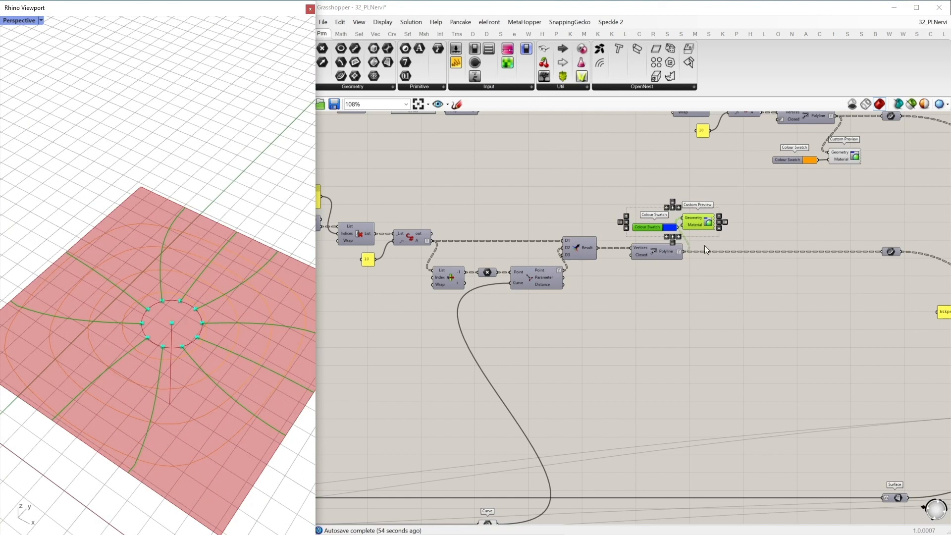
click(801, 241)
Step: Save the 32_PLNervi definition
right_drag(820, 221, 485, 264)
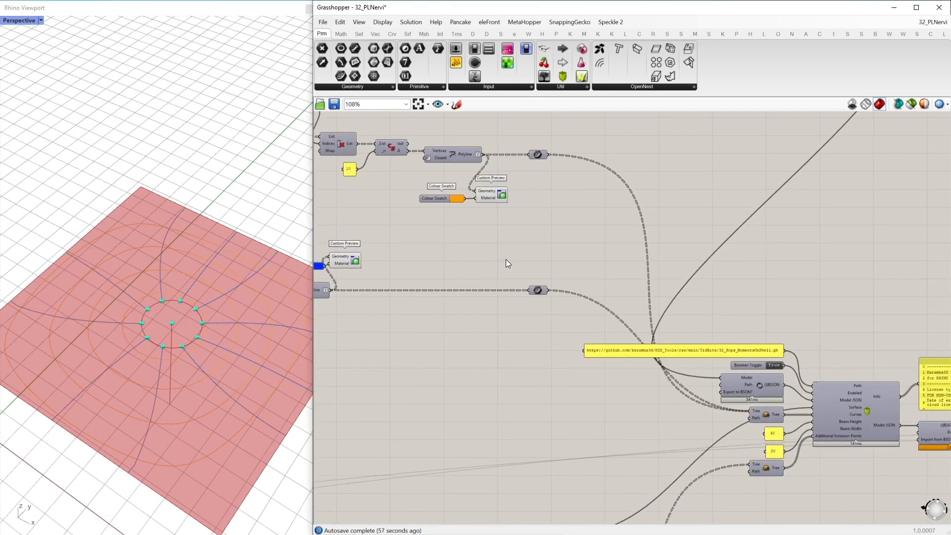
right_drag(585, 234, 503, 254)
click(334, 104)
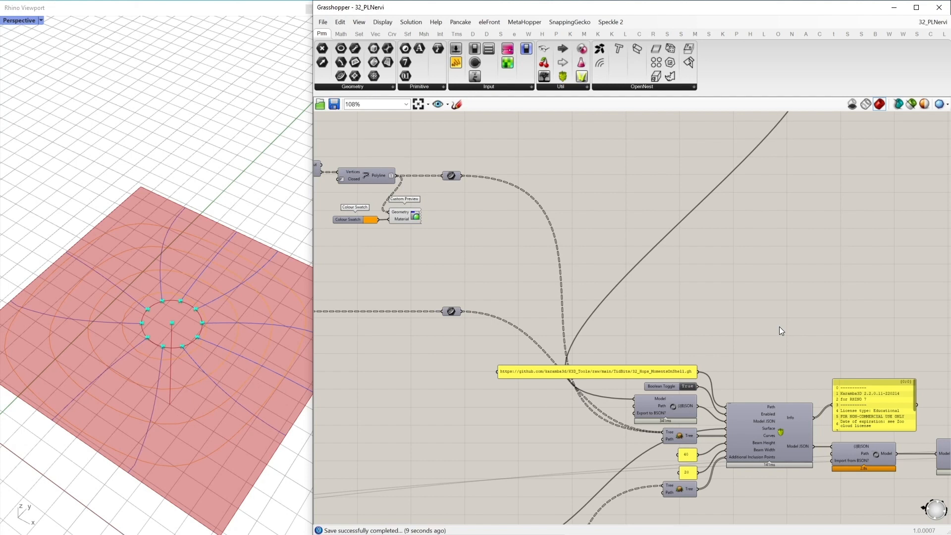
Step: Examine the Hops component and the GitHub path, toggle and other inputs feeding it
right_drag(782, 326, 659, 272)
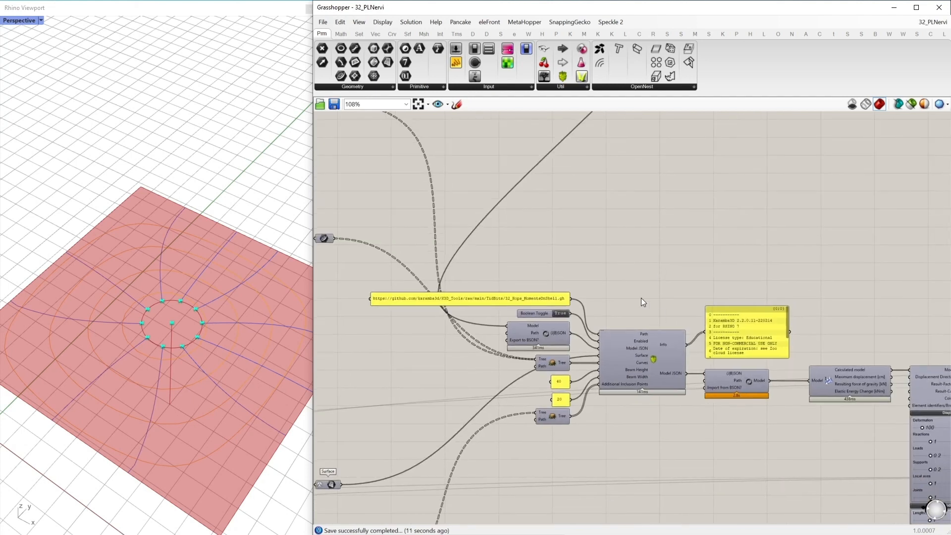
click(645, 343)
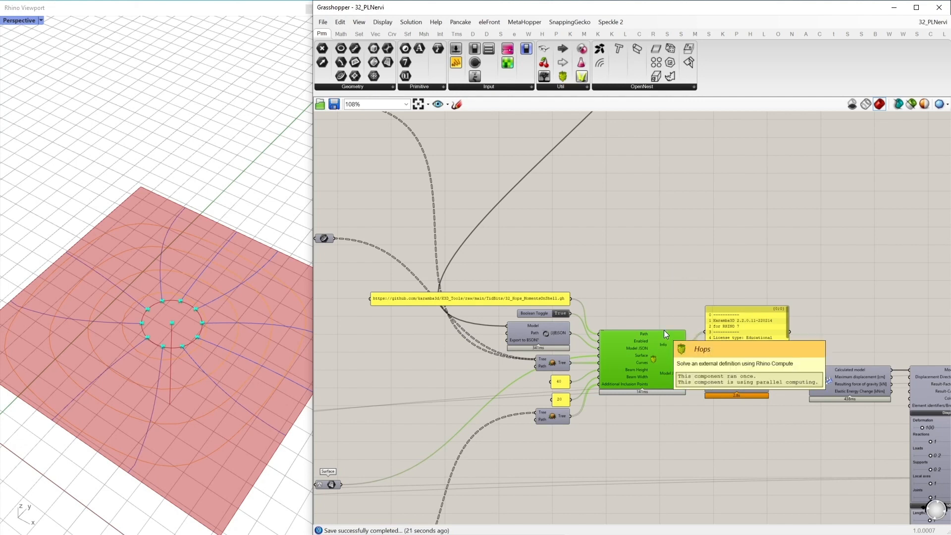
click(667, 280)
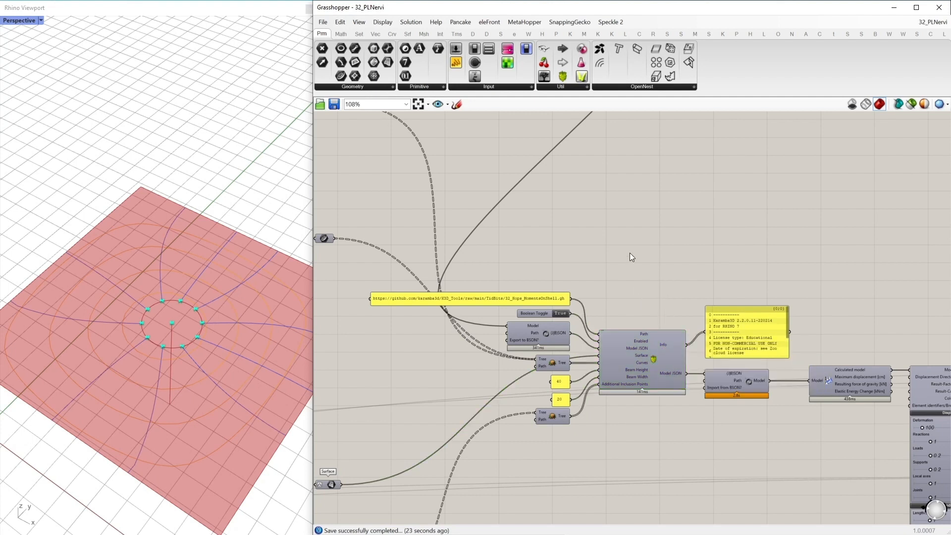
click(934, 22)
click(642, 285)
click(655, 343)
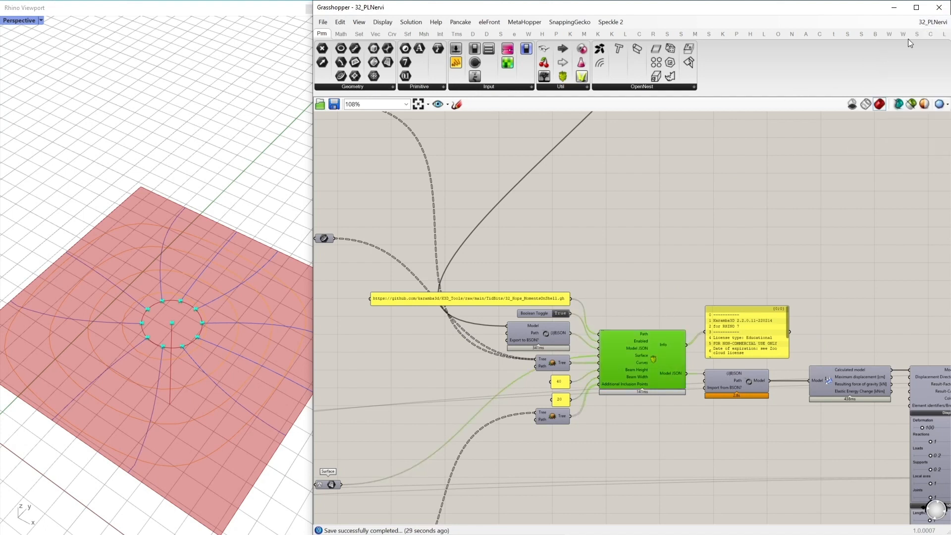
right_drag(618, 266, 615, 278)
scroll(584, 305, down, 1)
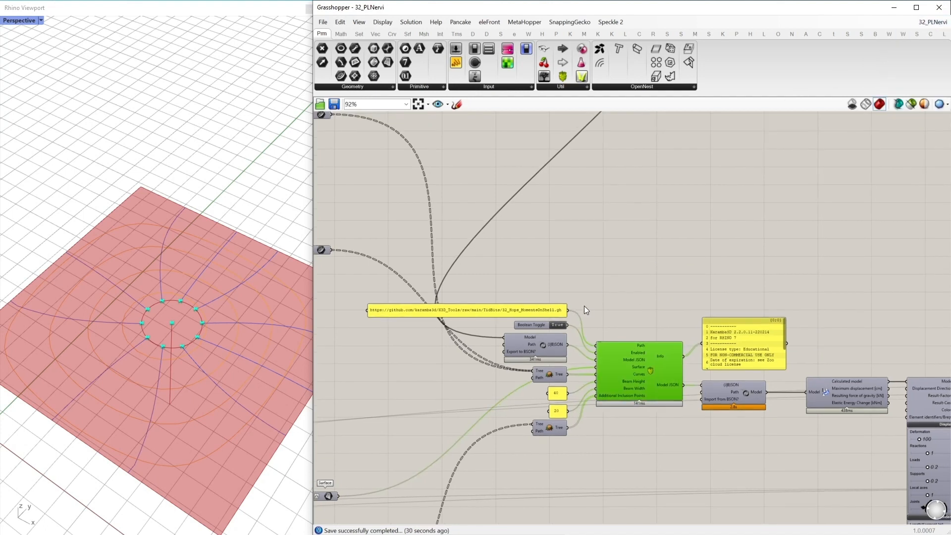
right_drag(613, 239, 599, 280)
scroll(541, 425, up, 1)
Step: Examine the Hops inputs for the model JSON, the combined rib curves, and the beam height and width
click(542, 371)
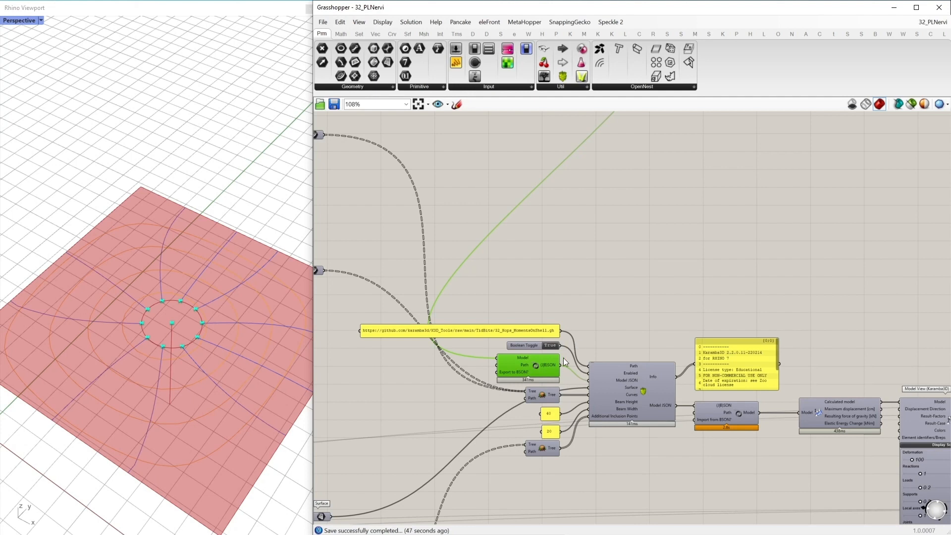
click(596, 344)
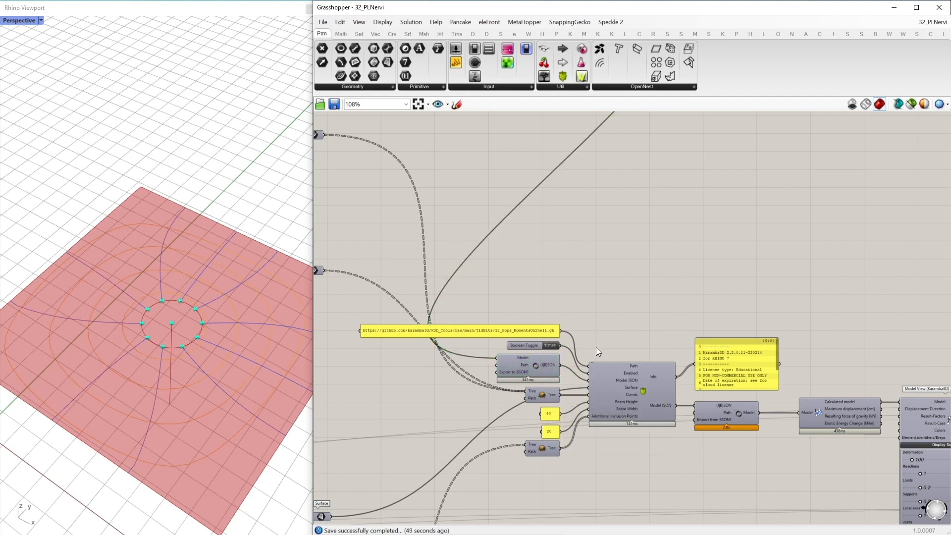
right_drag(597, 347, 593, 317)
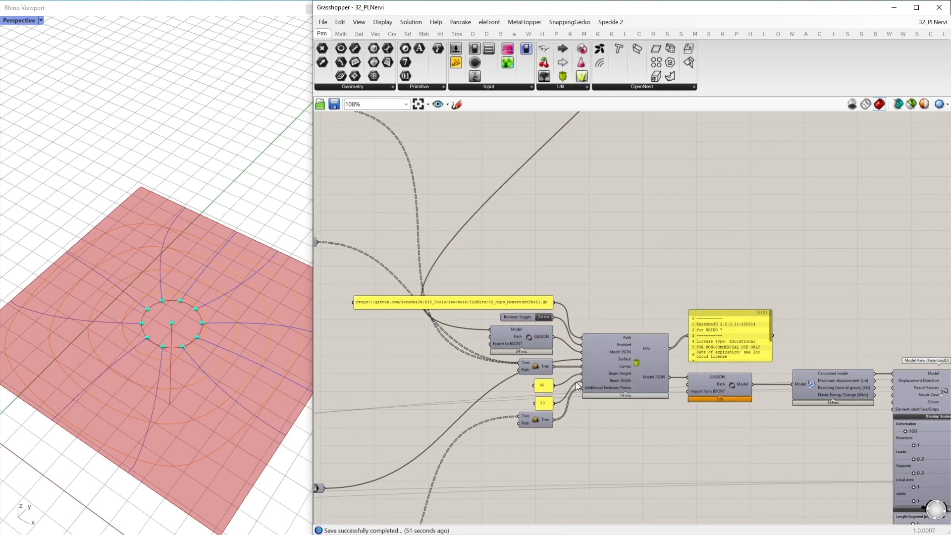
mouse_move(625, 358)
click(540, 364)
right_drag(444, 331, 677, 371)
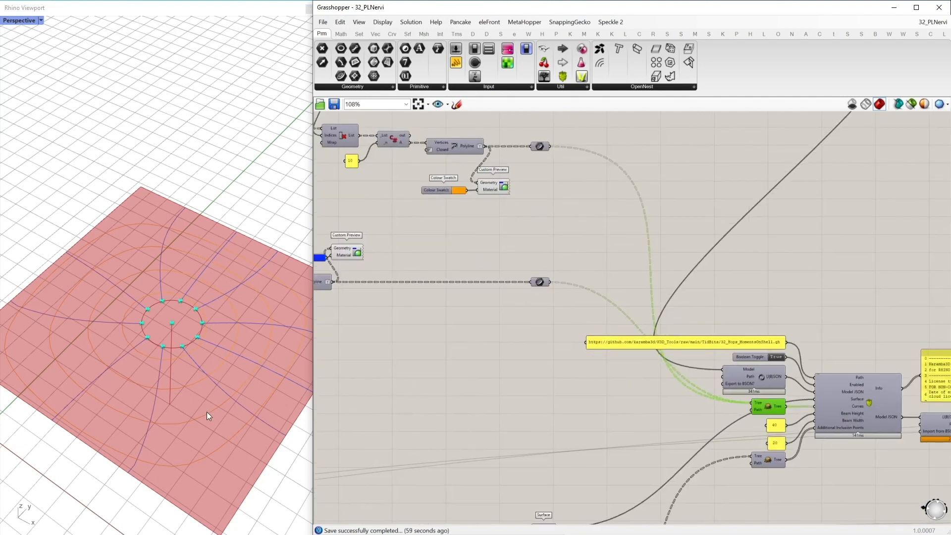
right_drag(747, 307, 601, 247)
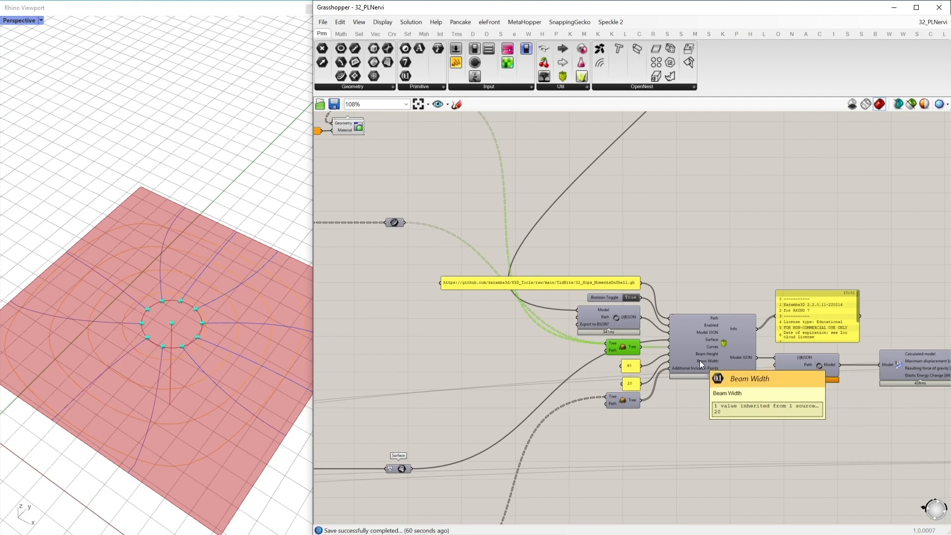
Step: Inspect the column under the slab and trace the Hops component's Additional Inclusion Points input to its source parameter
right_drag(215, 396, 225, 332)
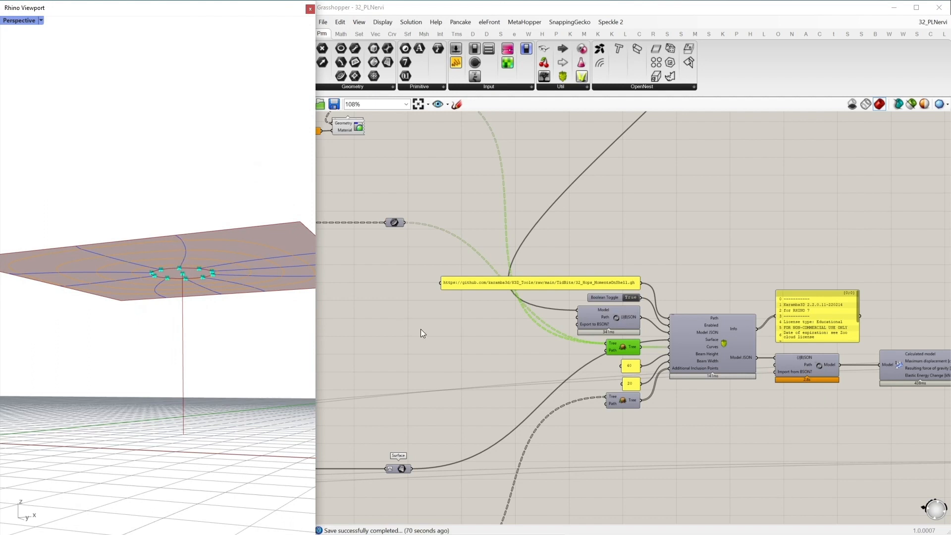
right_drag(421, 329, 391, 304)
click(596, 376)
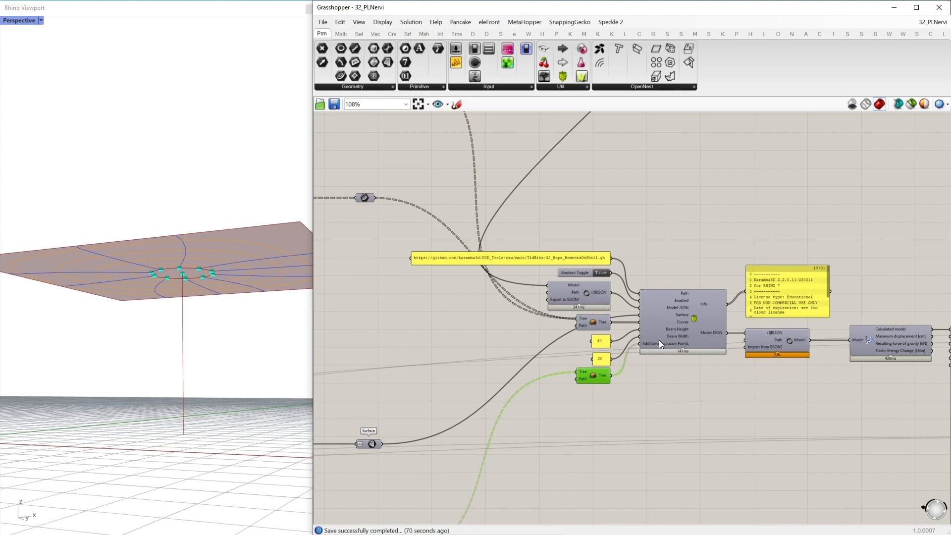
scroll(656, 342, down, 2)
right_drag(519, 404, 603, 361)
scroll(602, 361, up, 2)
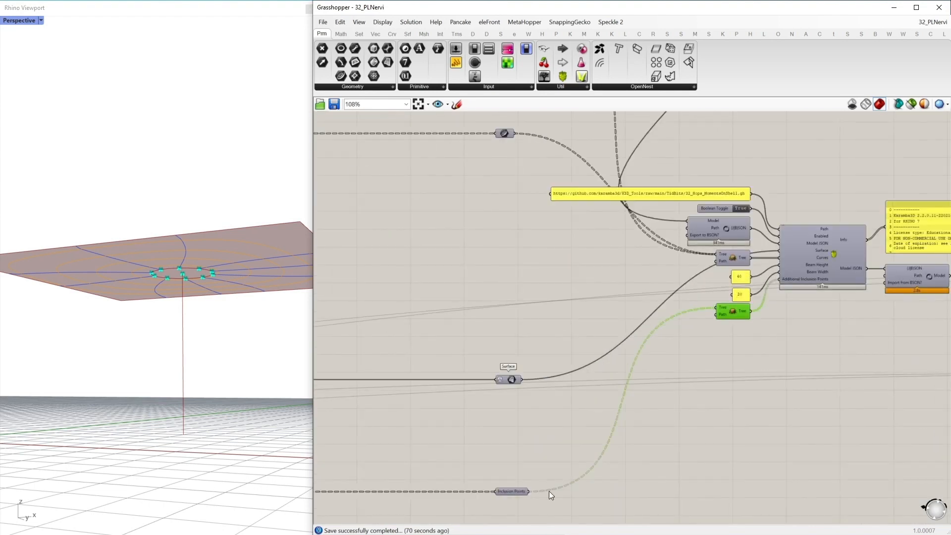
Step: Trace the Inclusion Points parameter back to the two clusters that collect the support points
scroll(522, 498, up, 2)
click(517, 483)
scroll(715, 409, down, 7)
right_drag(503, 390, 856, 334)
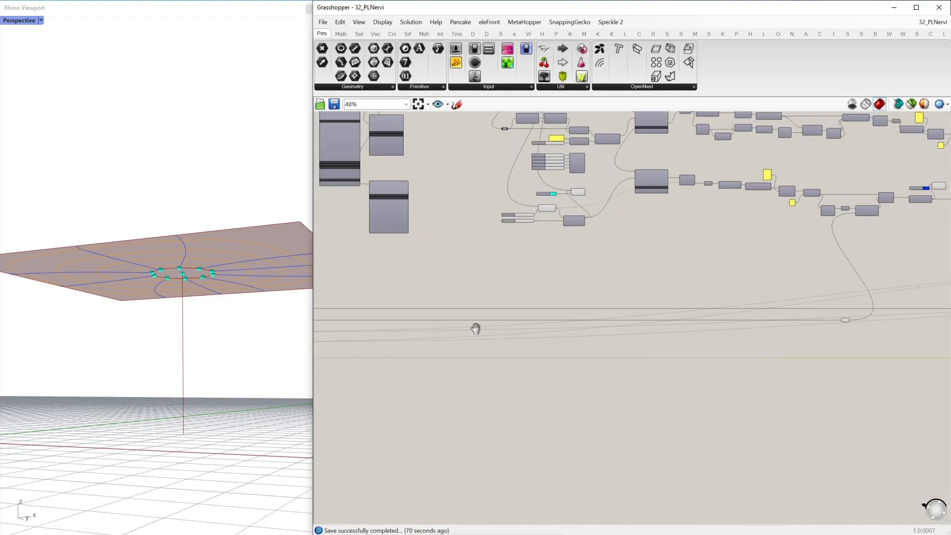
right_drag(475, 329, 826, 337)
scroll(430, 229, up, 5)
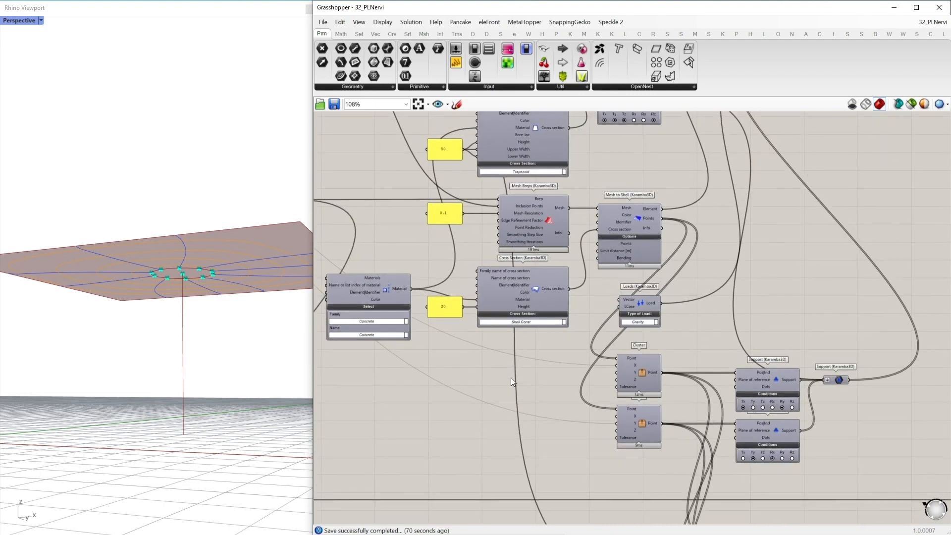
right_drag(556, 364, 496, 259)
drag(608, 394, 529, 245)
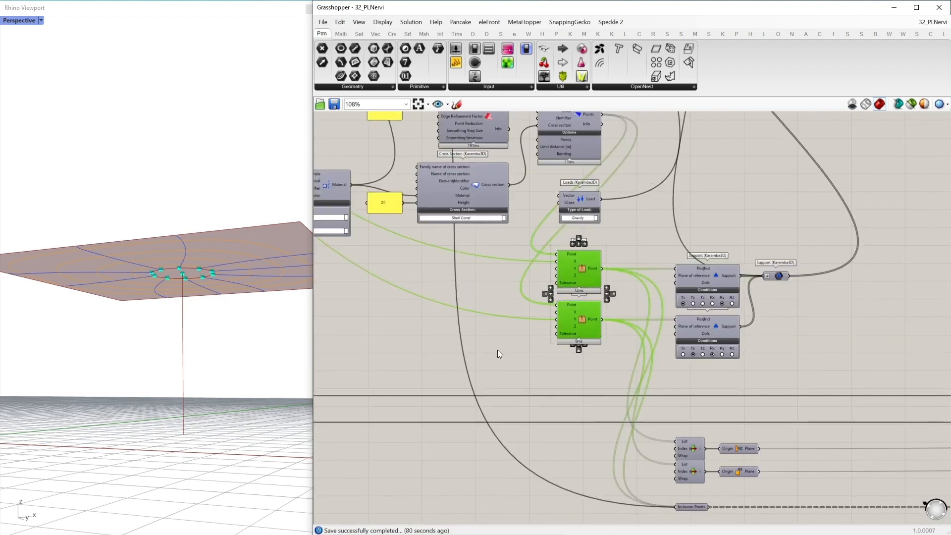
click(497, 349)
Step: Return to the Hops component and switch to the 32_Hops_MomentsOnShell definition
right_drag(124, 330, 151, 310)
scroll(834, 242, down, 6)
right_drag(916, 248, 665, 273)
right_drag(856, 256, 547, 271)
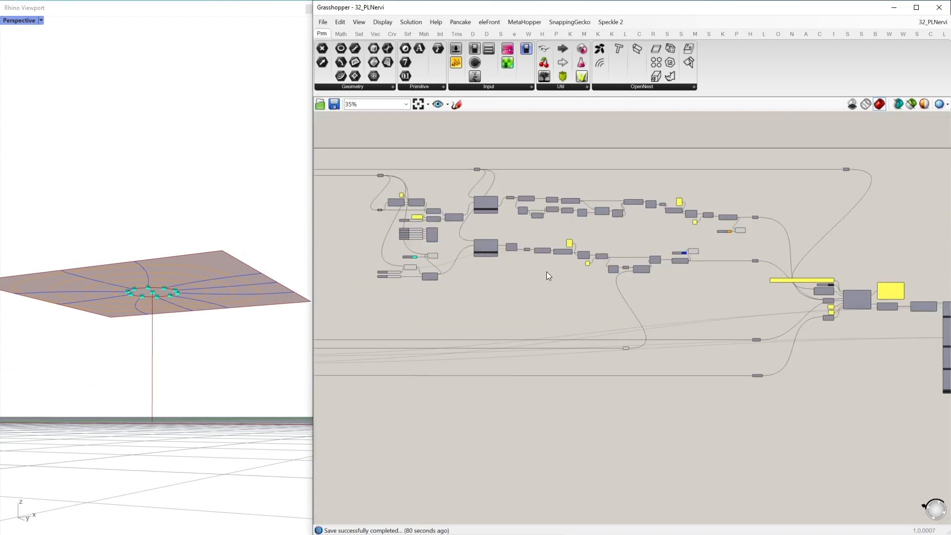
right_drag(793, 298, 632, 300)
scroll(708, 307, up, 5)
scroll(721, 310, up, 3)
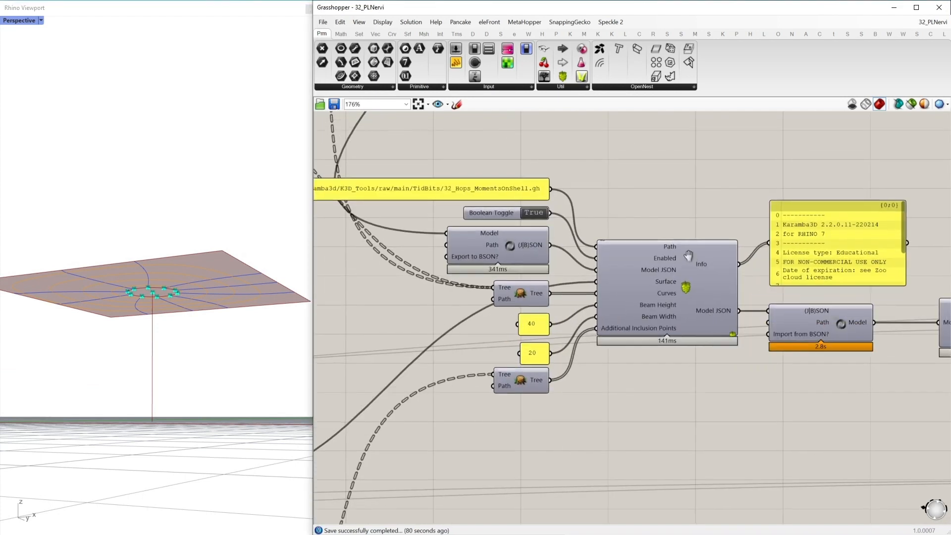
click(934, 21)
click(903, 117)
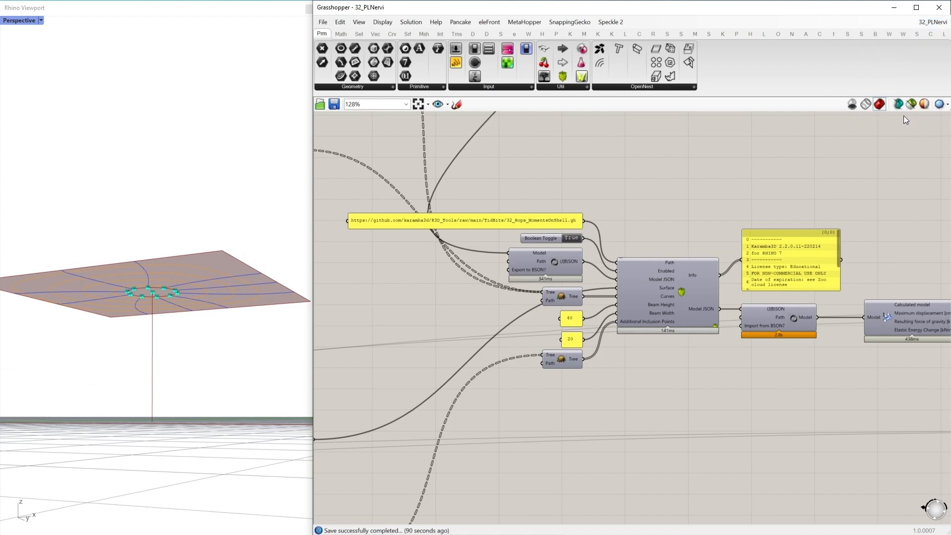
Step: Examine the Hops input components from Model JSON and Surface through to Additional Inclusion Points
right_drag(593, 285, 581, 234)
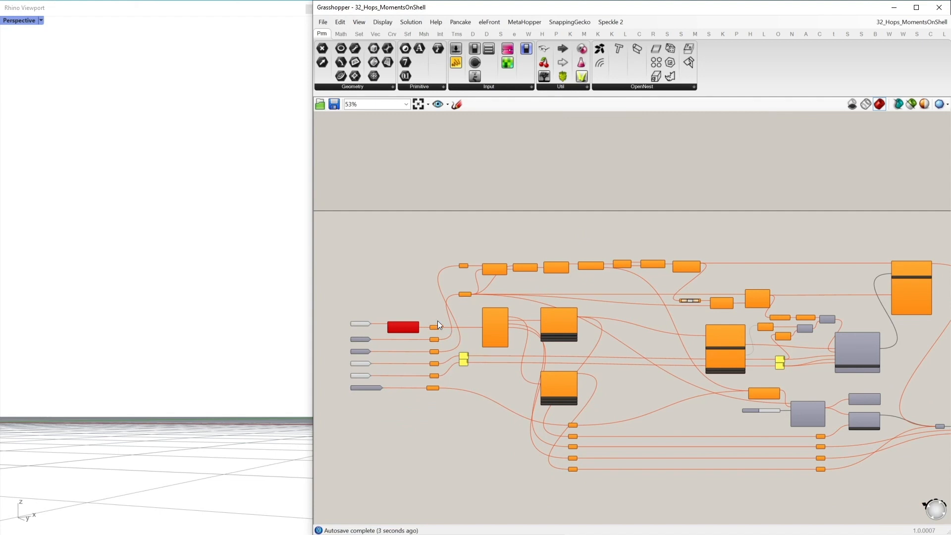
scroll(322, 334, up, 6)
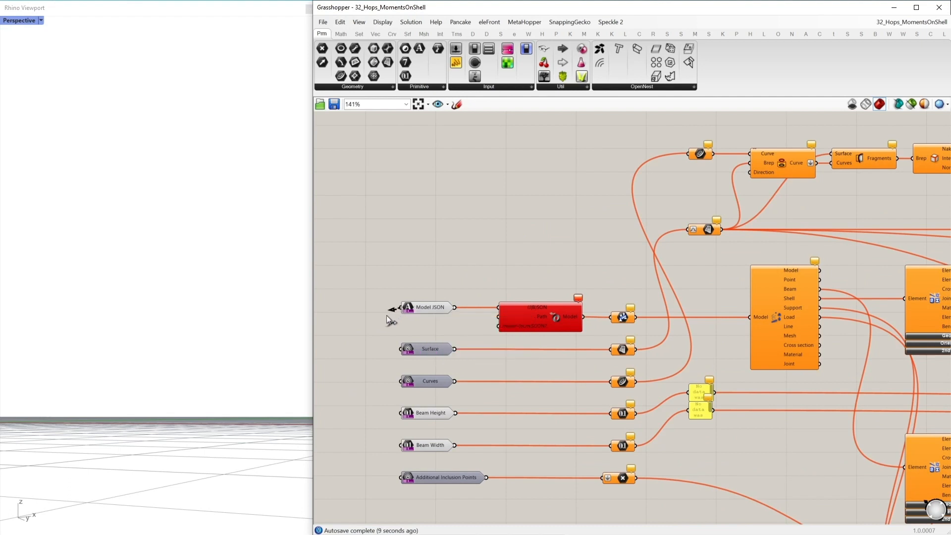
scroll(401, 291, down, 4)
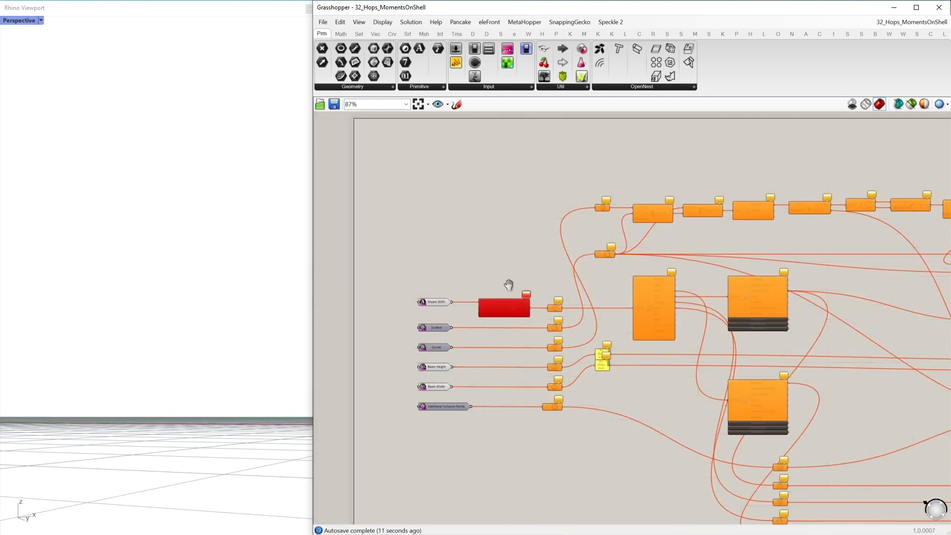
right_drag(457, 296, 490, 320)
scroll(430, 326, up, 2)
scroll(490, 319, up, 1)
drag(448, 423, 408, 190)
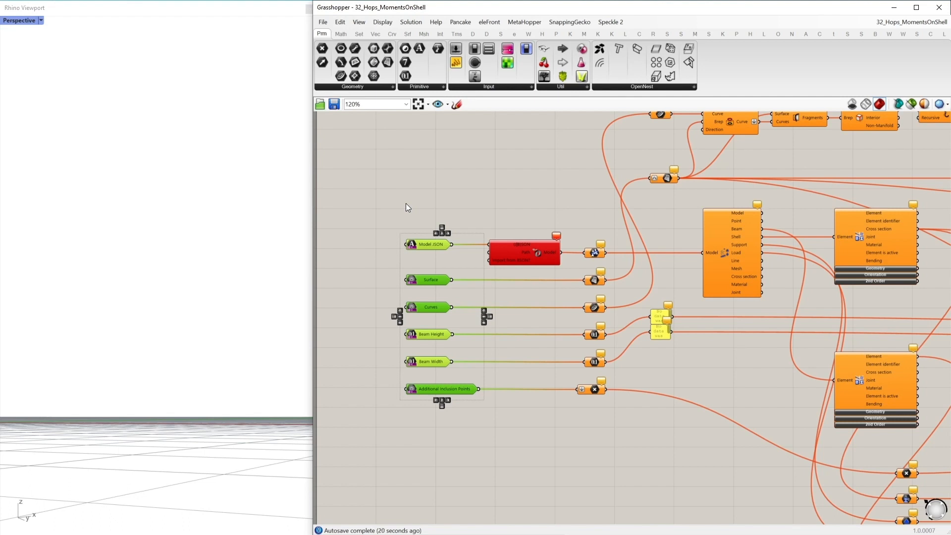
click(405, 203)
Step: Inspect the JSON-to-model conversion and the components that disassemble the model and its elements
click(536, 257)
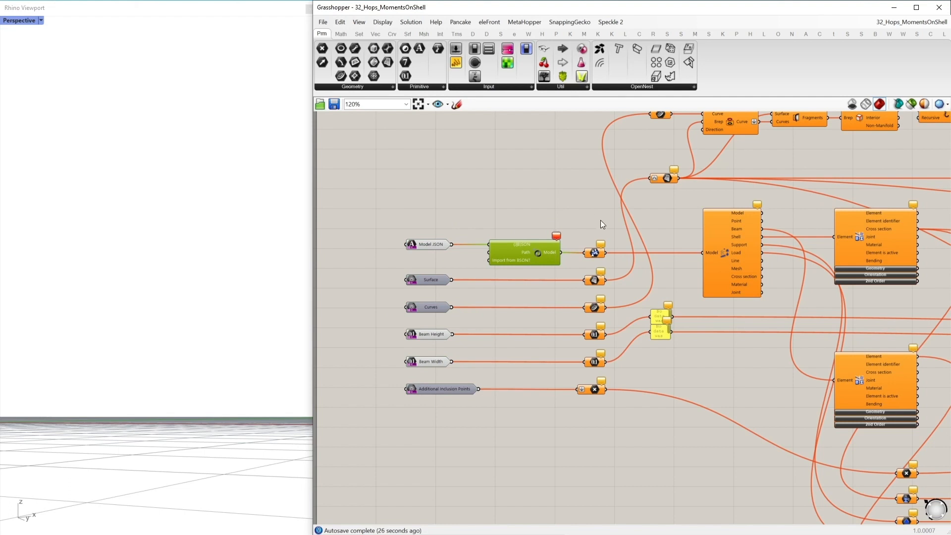
right_drag(611, 221, 419, 254)
click(648, 404)
click(646, 276)
click(485, 291)
click(513, 286)
scroll(476, 276, down, 1)
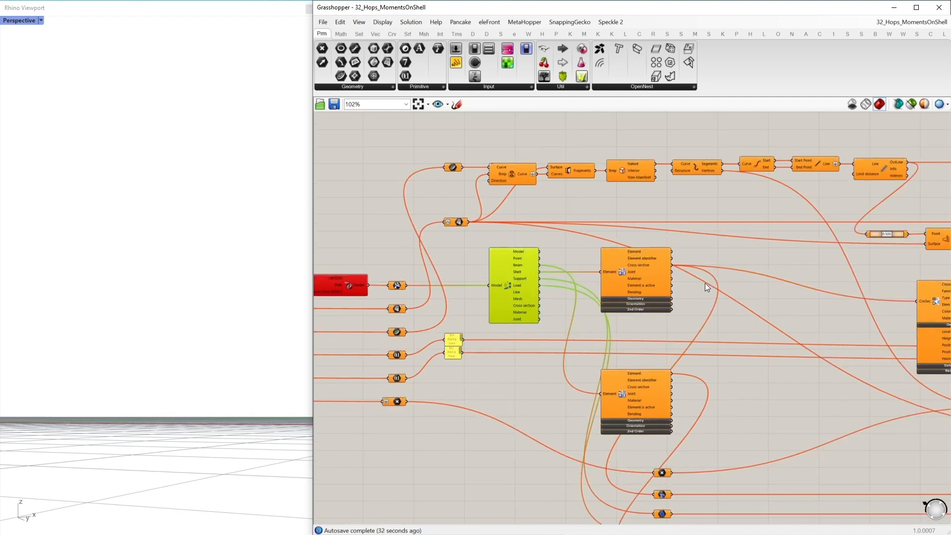
right_drag(664, 285, 621, 266)
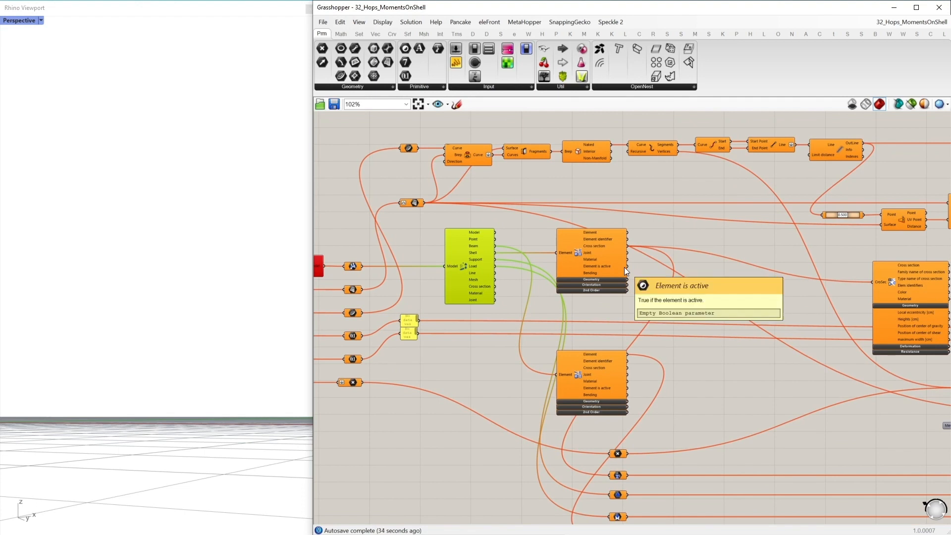
Step: Select the surface parameter and examine the components it feeds
click(469, 221)
right_drag(469, 221, 527, 226)
click(506, 224)
drag(488, 213, 461, 196)
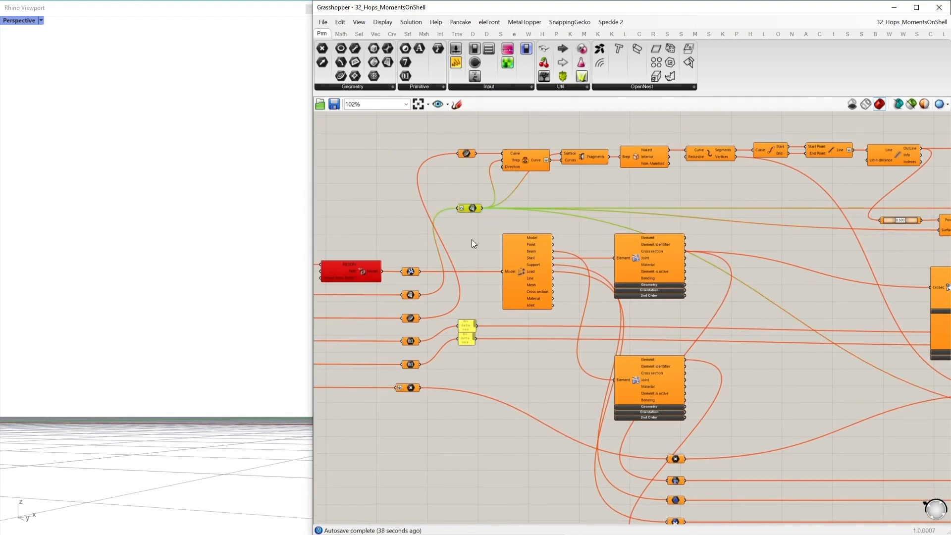
drag(472, 240, 448, 114)
click(488, 187)
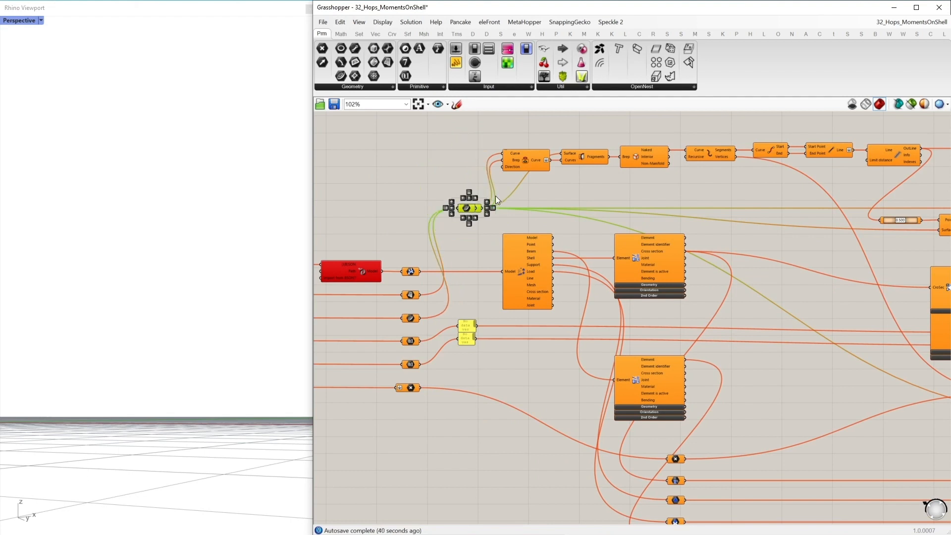
key(ctrl+z)
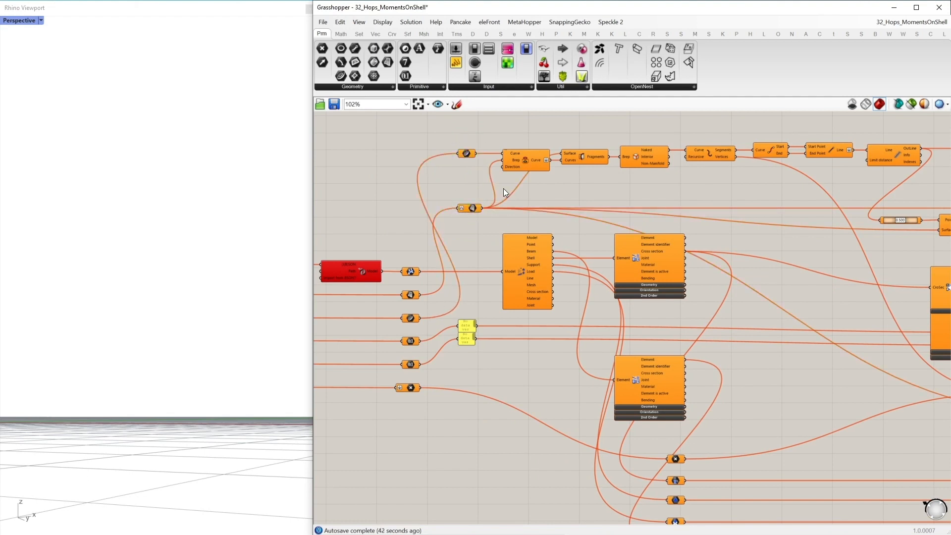
Step: Trace the rib curves through surface projection, splitting, edge extraction and explosion to the line components
click(466, 153)
click(574, 157)
right_drag(574, 157, 468, 177)
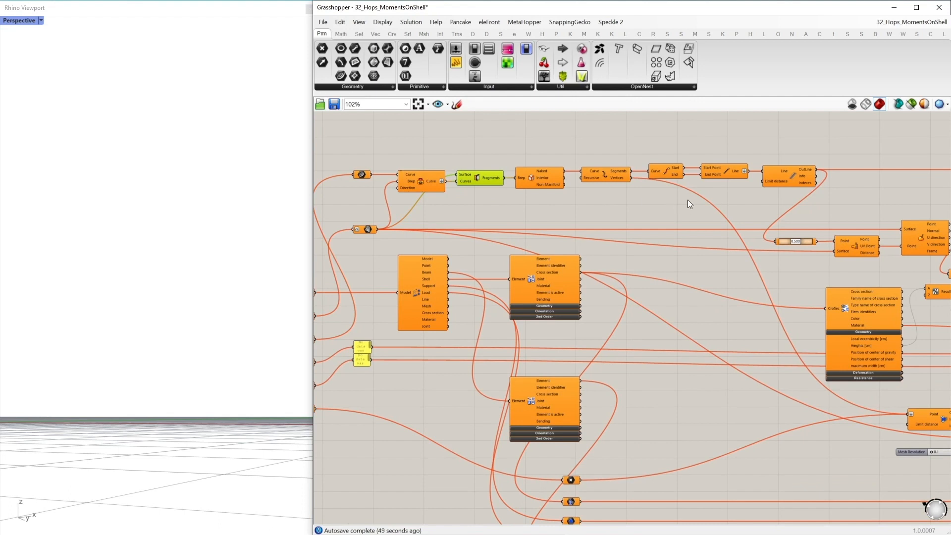
drag(728, 195, 623, 165)
click(751, 148)
right_drag(757, 145, 638, 153)
right_drag(698, 162, 657, 176)
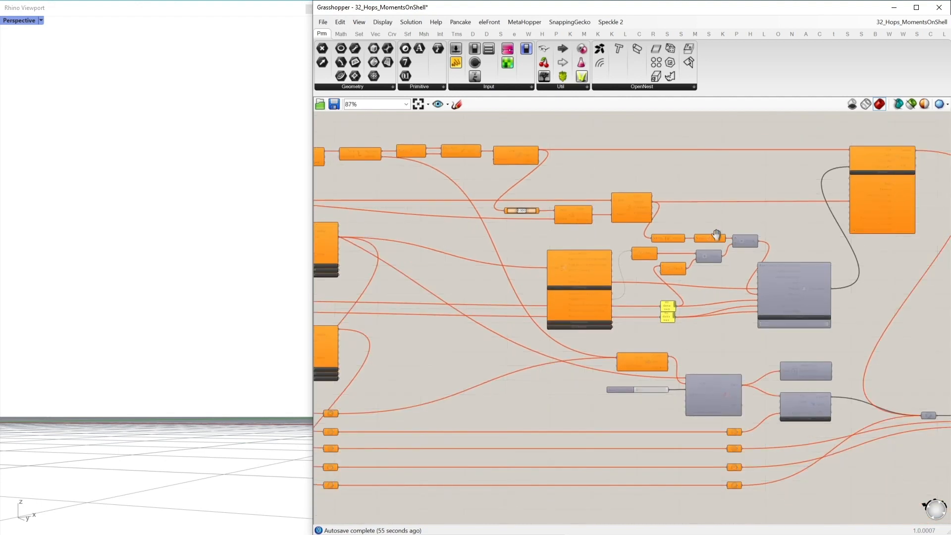
Step: Examine the components defining the trapezoid rib cross section and its eccentricity, plus the slab meshing components
right_drag(730, 282, 654, 254)
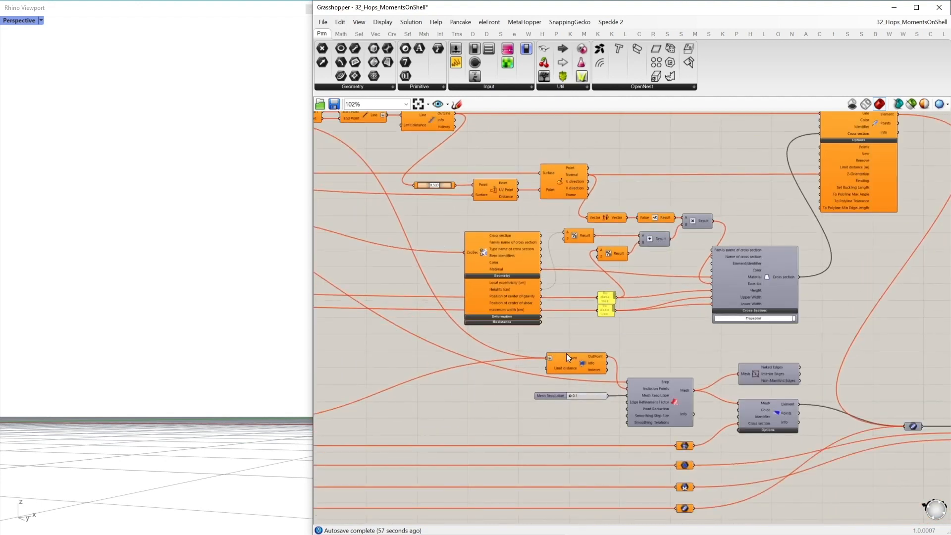
scroll(644, 337, up, 2)
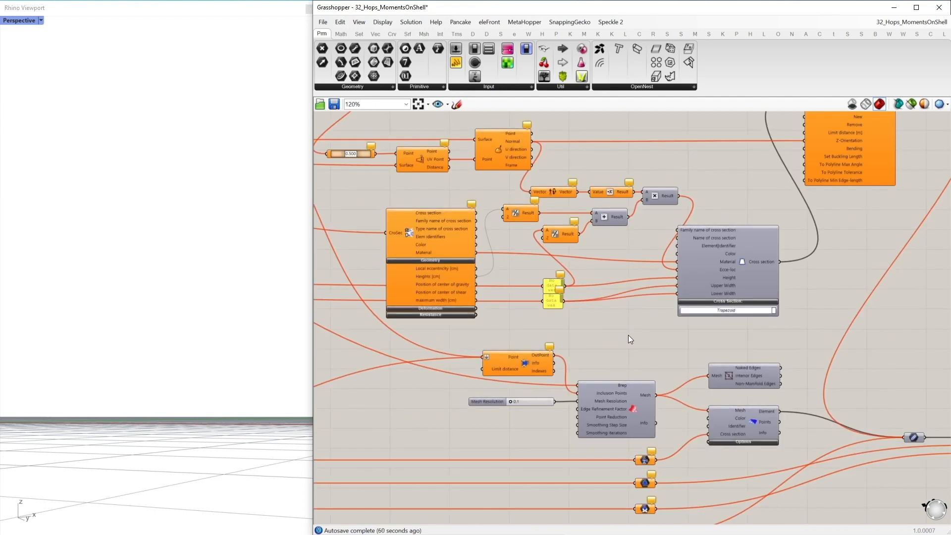
scroll(613, 321, down, 2)
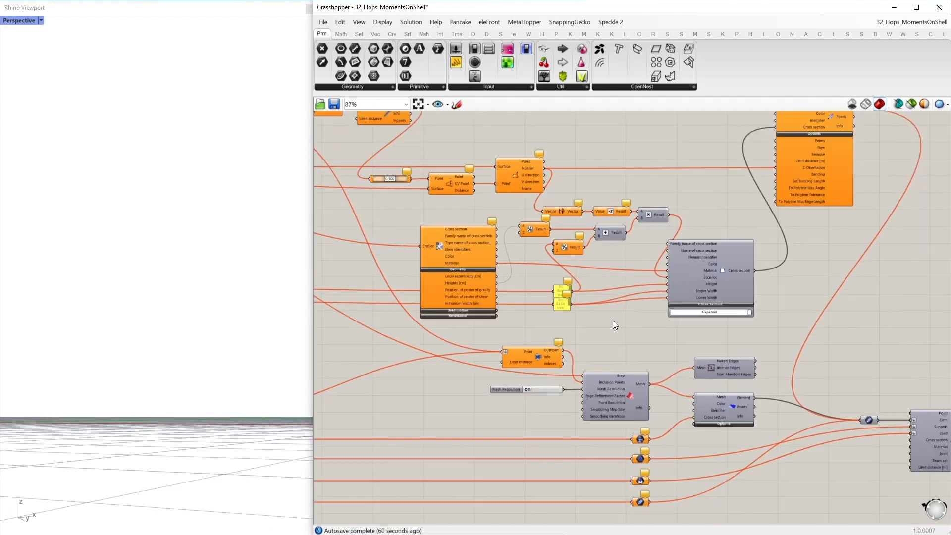
right_drag(792, 325, 616, 293)
scroll(742, 358, up, 2)
Step: Follow the elements into model assembly and analysis, then inspect the JSON export feeding the RH_OUT: Model JSON output
right_drag(781, 360, 754, 320)
drag(724, 436, 649, 284)
click(663, 290)
right_drag(811, 269, 637, 286)
scroll(637, 287, down, 1)
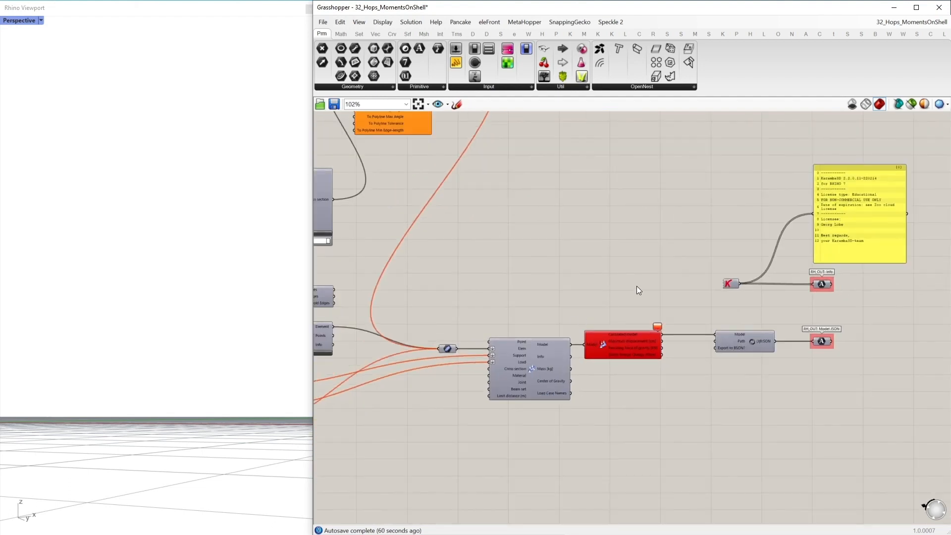
scroll(638, 287, up, 2)
drag(787, 386, 598, 335)
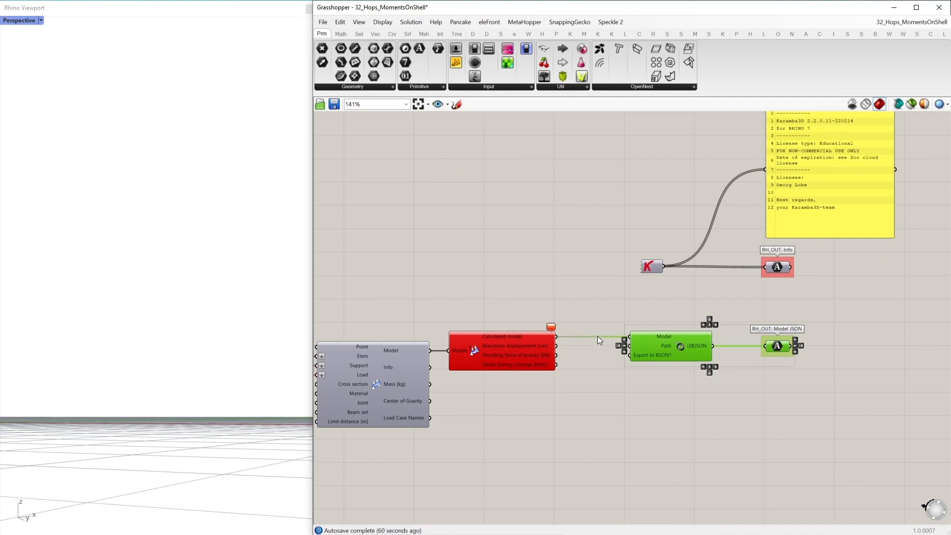
click(611, 389)
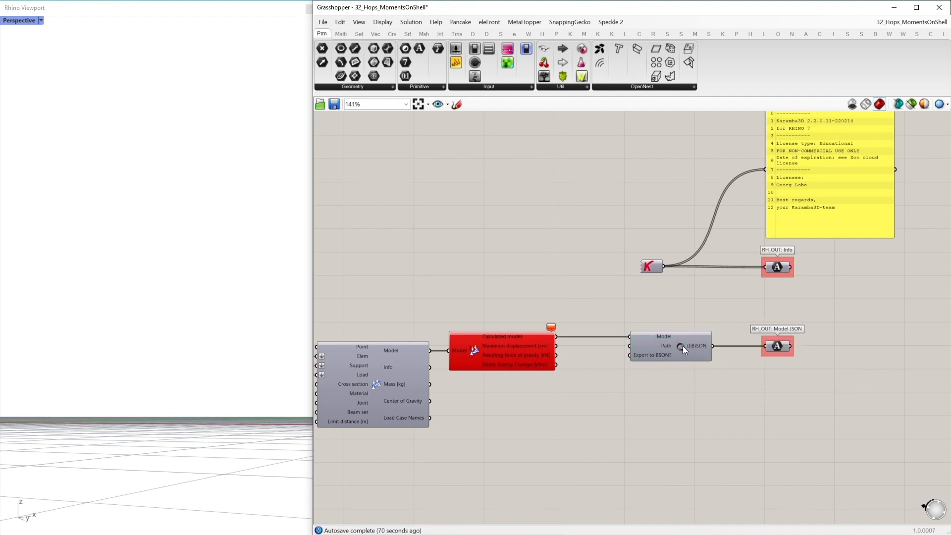
Step: Switch back to the 32_PLNervi definition and inspect the Hops Model JSON output, its conversion to a model and the analysis component
click(899, 26)
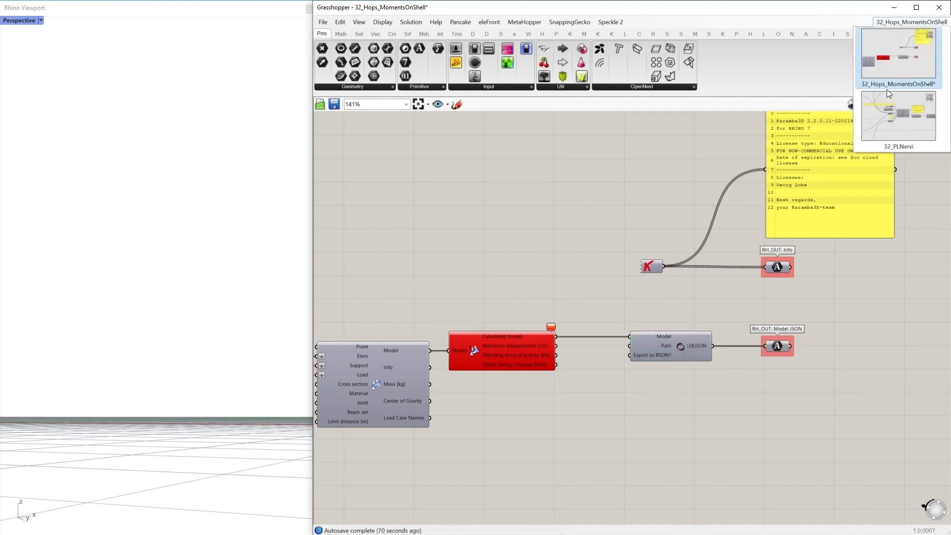
click(887, 89)
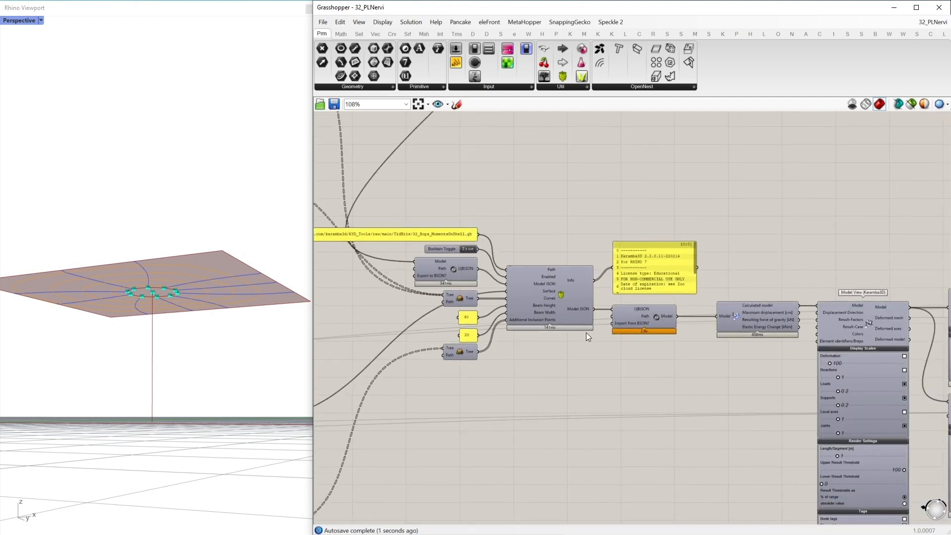
scroll(587, 332, up, 2)
mouse_move(578, 305)
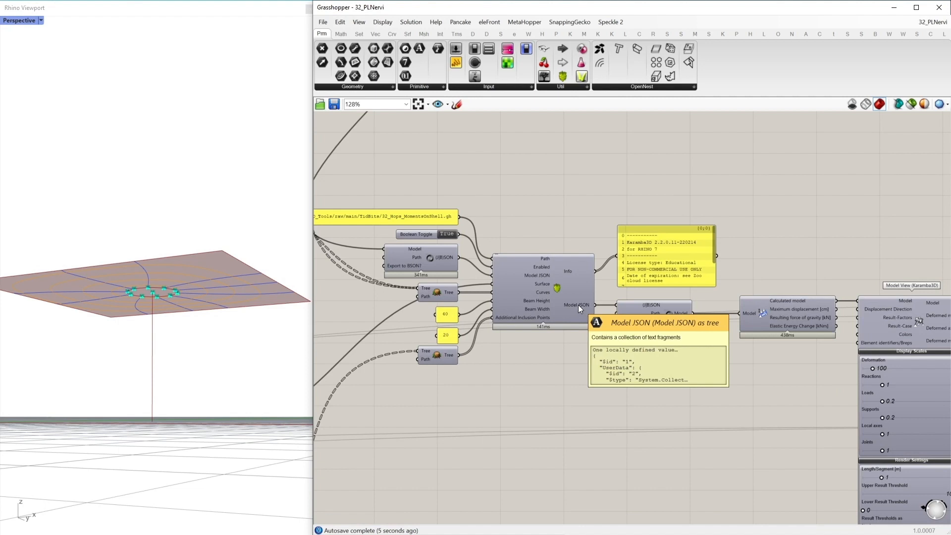
click(668, 314)
click(795, 315)
mouse_move(796, 317)
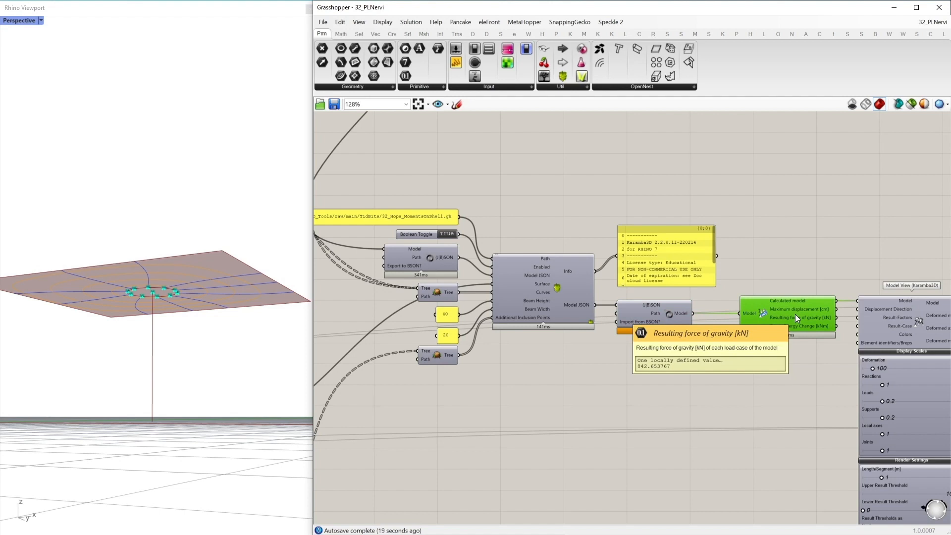
click(721, 391)
Step: Enable the preview of the Beam View and Shell View components and view the ribbed slab from below
right_drag(718, 351, 489, 344)
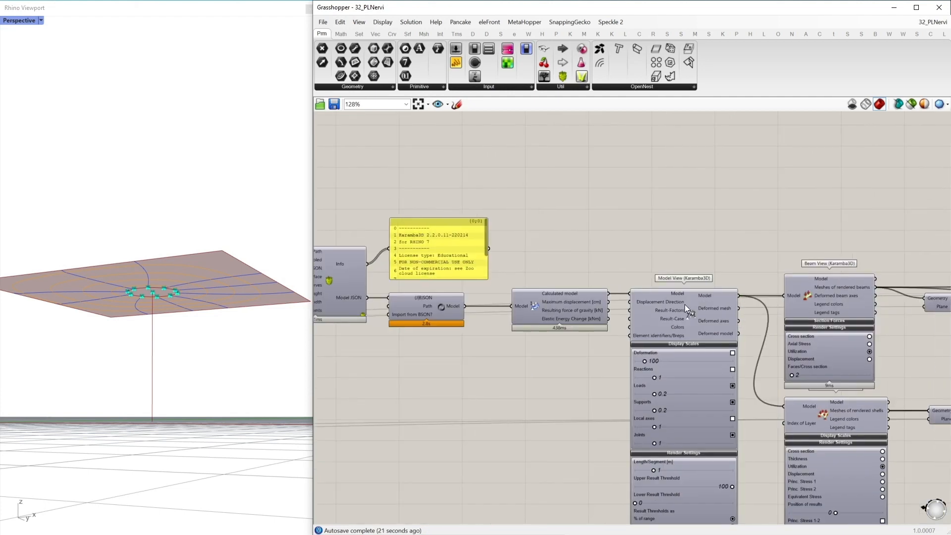
right_drag(718, 317, 692, 304)
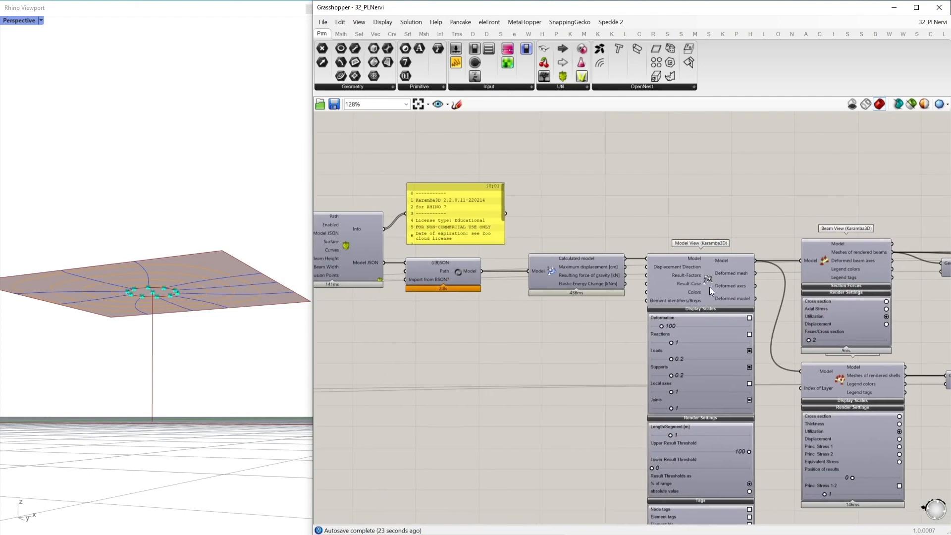
drag(883, 215, 835, 367)
middle_click(834, 238)
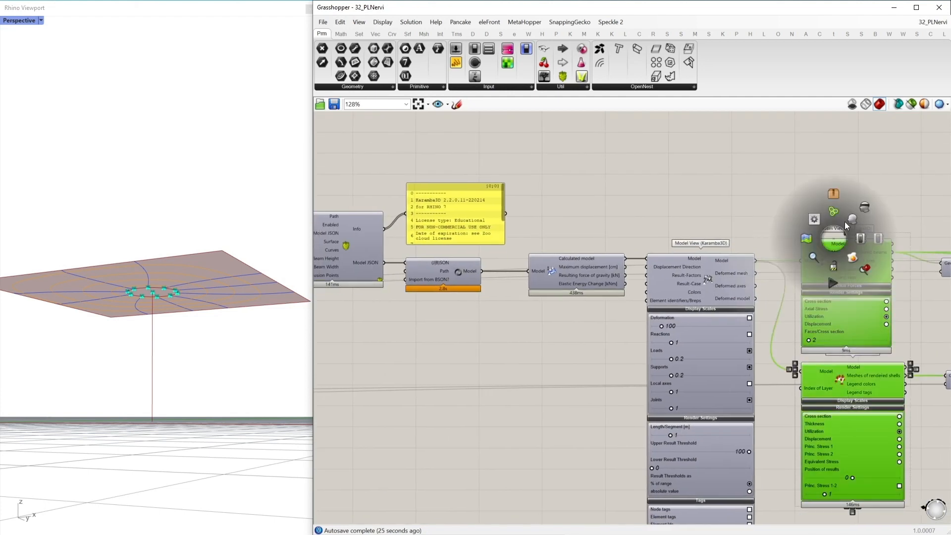
click(846, 221)
right_drag(216, 332, 223, 262)
scroll(274, 292, down, 5)
right_drag(267, 297, 238, 294)
scroll(530, 324, down, 3)
Step: Inspect the GitHub path feeding the Hops component and switch to the browser showing the karamba3d/K3D_Tools repository
right_drag(468, 341, 593, 342)
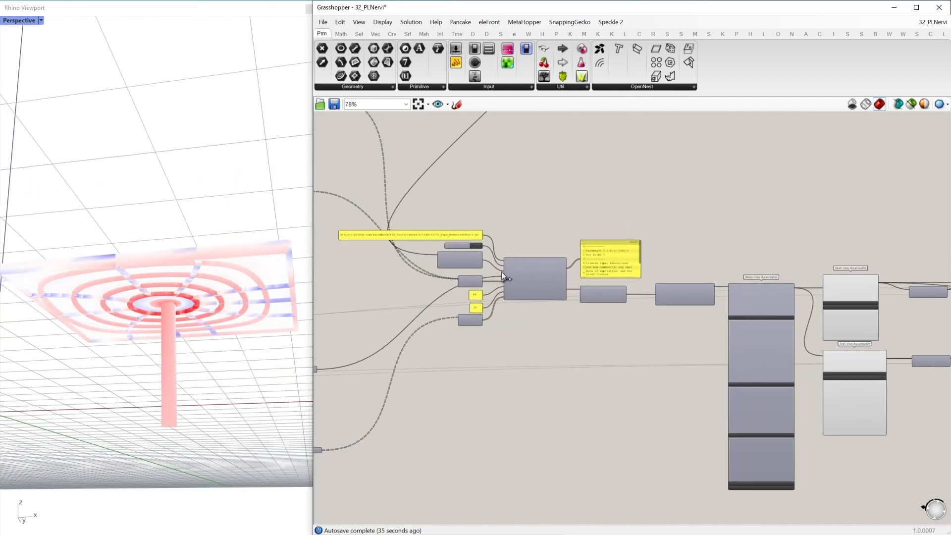
scroll(502, 272, up, 5)
drag(471, 177, 456, 224)
click(605, 194)
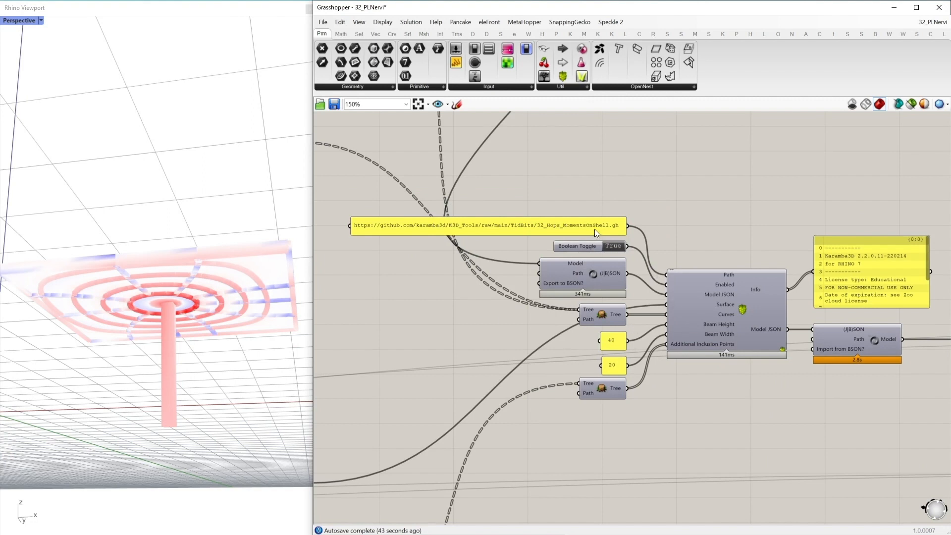
click(730, 277)
click(612, 224)
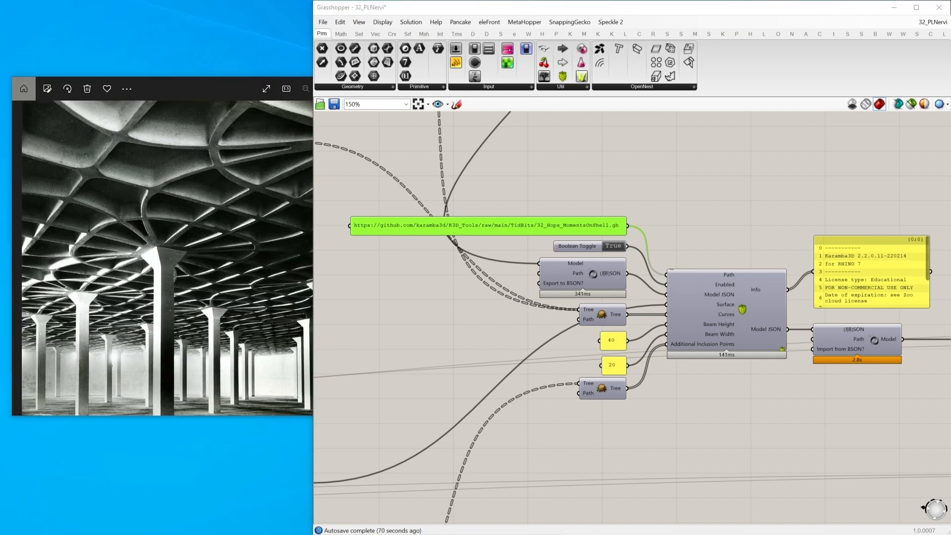
drag(161, 534, 219, 0)
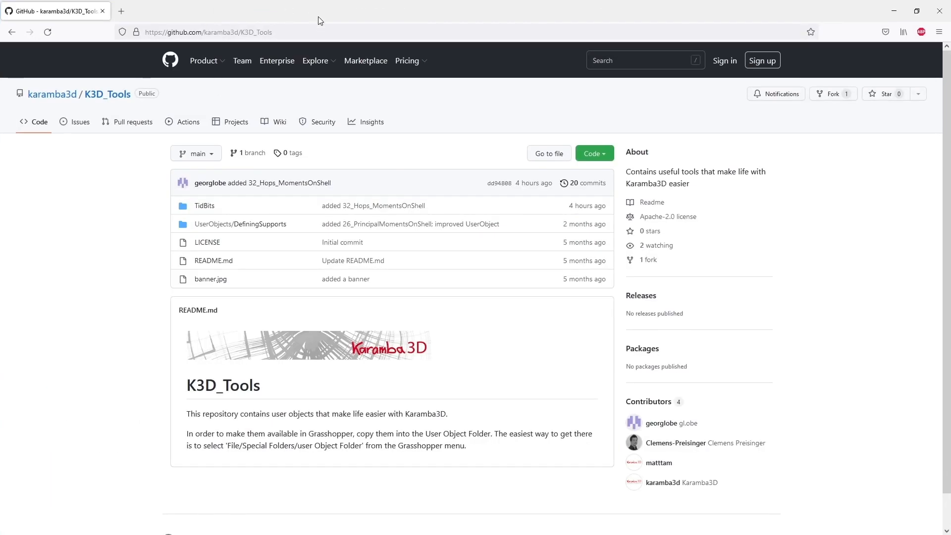
Step: Open 32_Hops_MomentsOnShell.gh in the TidBits folder of the K3D_Tools repository and copy its download link address
double_click(246, 395)
click(322, 393)
click(205, 206)
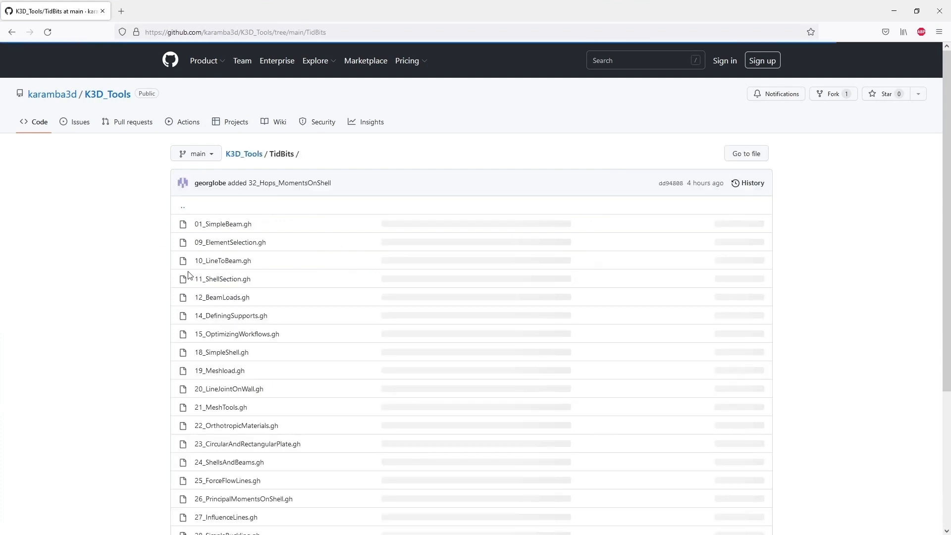
scroll(188, 275, down, 5)
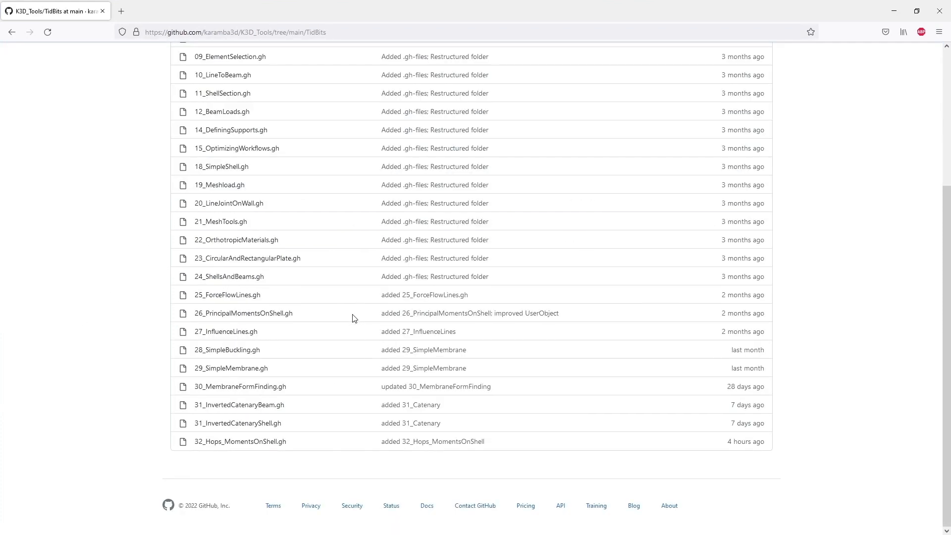
click(258, 446)
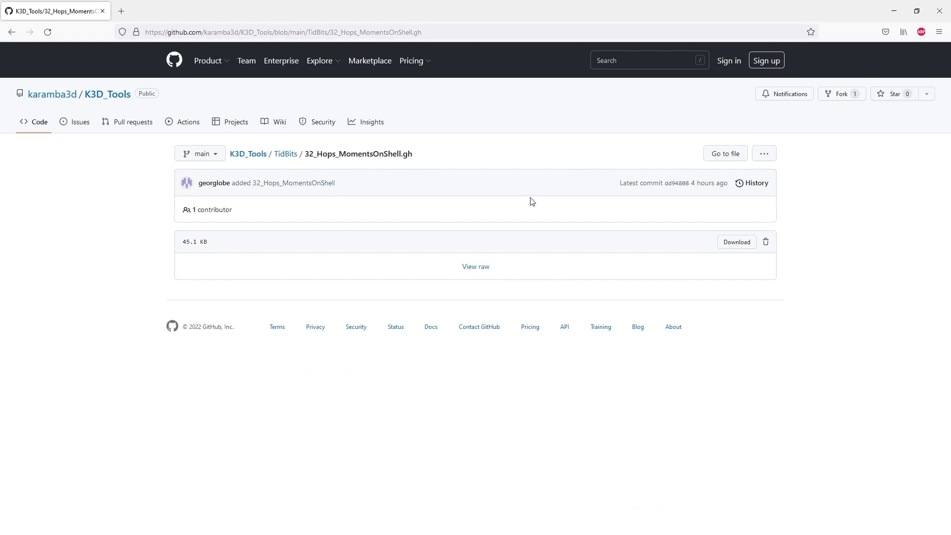
right_click(732, 244)
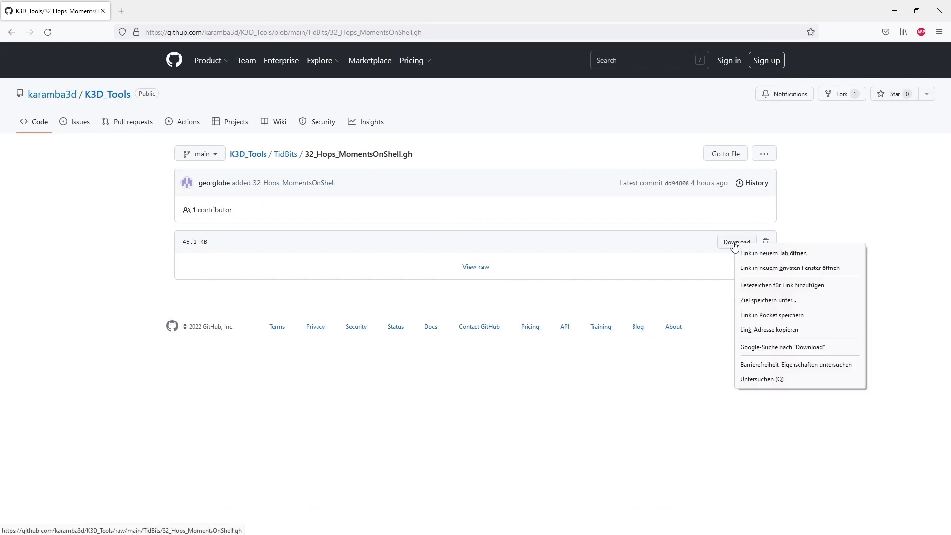
click(768, 331)
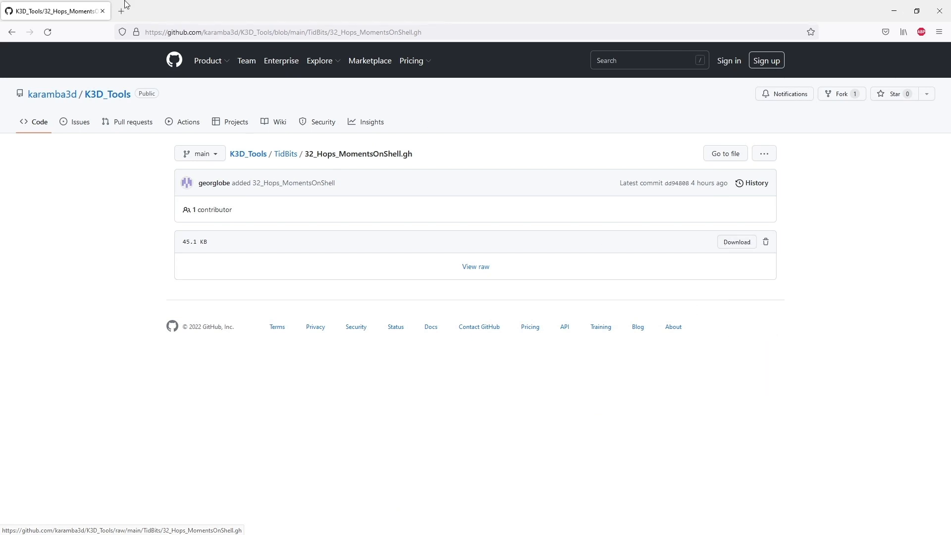
Step: Close the browser to return to Grasshopper, paste the copied GitHub link into a new panel, and delete that panel
click(939, 15)
double_click(636, 183)
text(//)
key(ctrl+v)
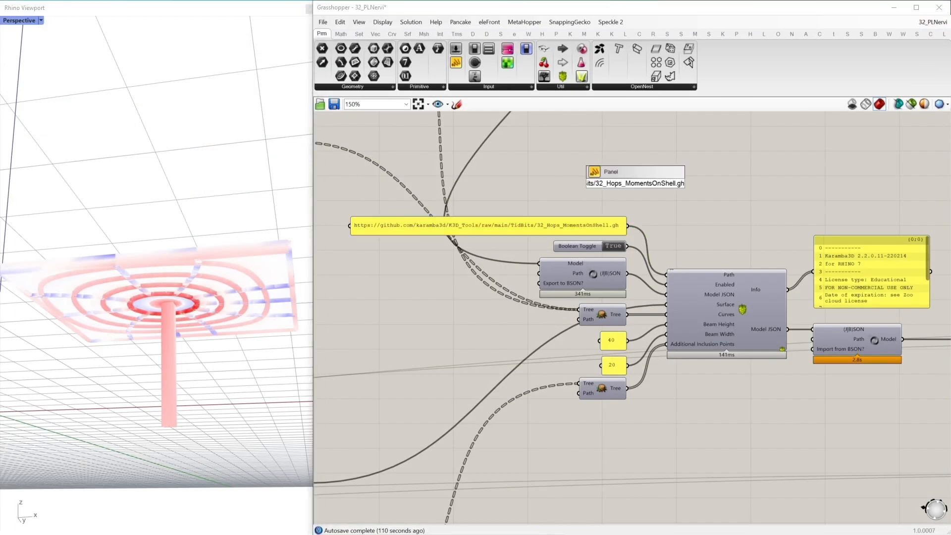
key(Return)
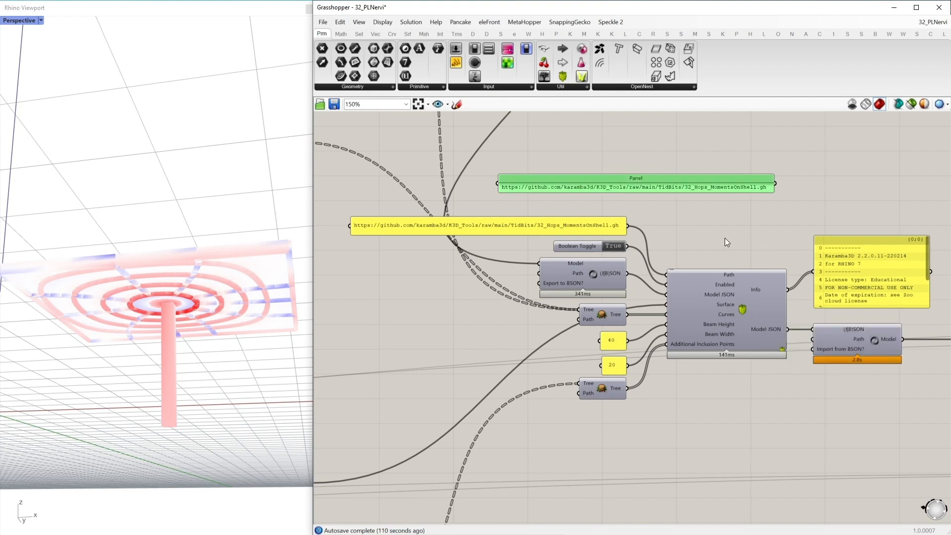
key(Delete)
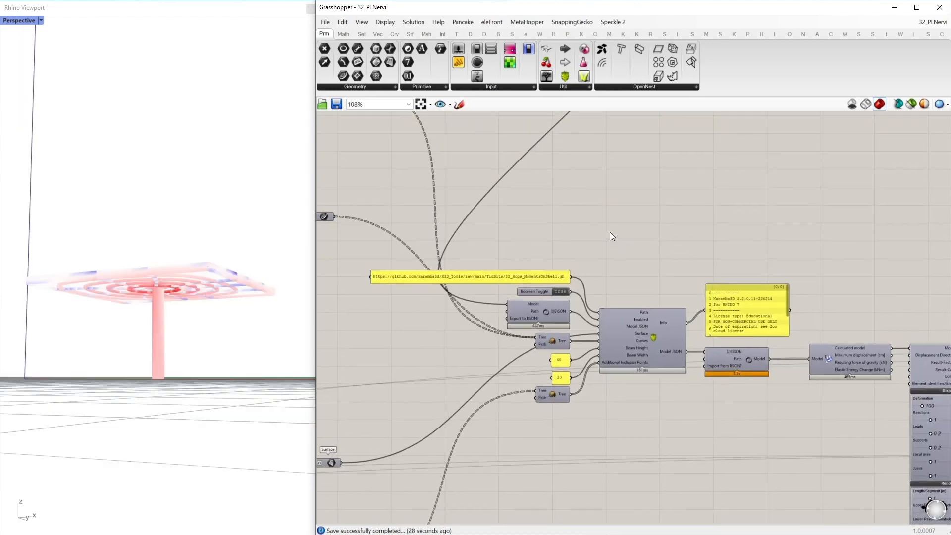
Step: Enable the preview of the four mirror components connected to the Beam View and Shell View outputs
scroll(610, 233, up, 3)
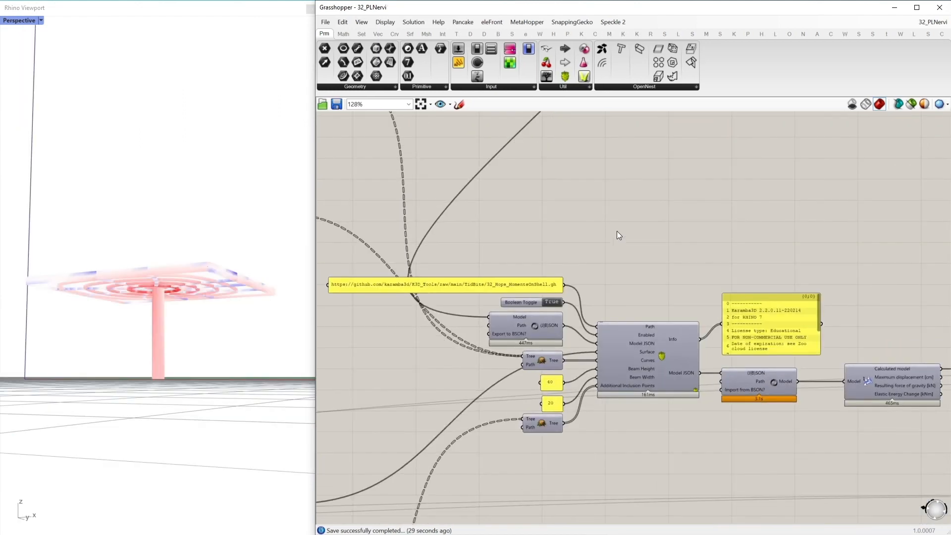
right_drag(619, 235, 608, 257)
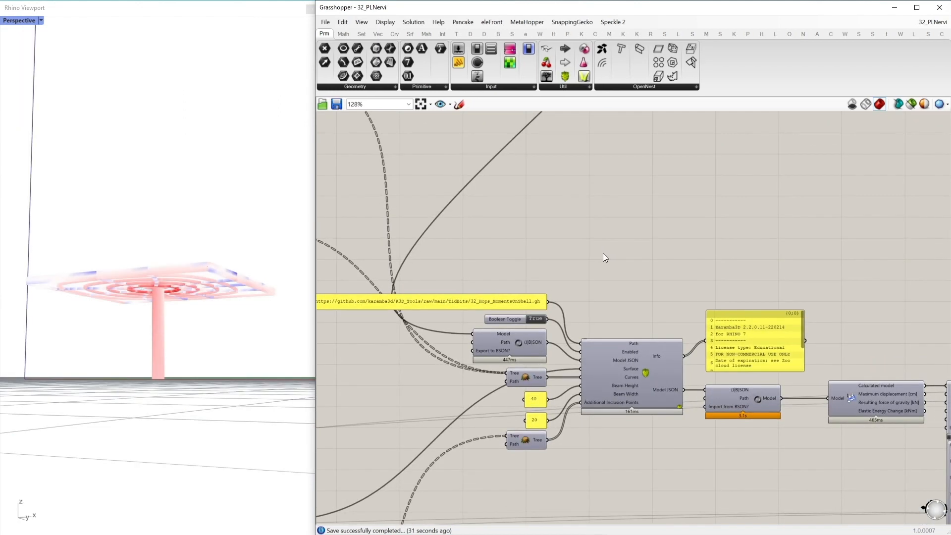
scroll(603, 254, down, 2)
right_drag(788, 273, 520, 213)
drag(656, 410, 549, 220)
middle_click(550, 220)
click(568, 203)
click(647, 182)
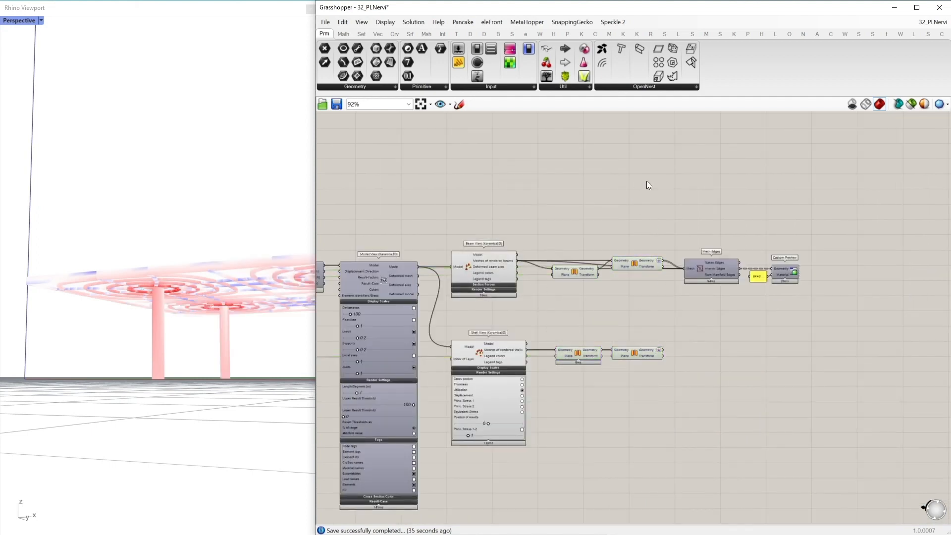
Step: Enable the Custom Preview of the mesh edges and view the mirrored ribbed slab from below
drag(811, 313, 752, 206)
middle_click(752, 206)
click(771, 188)
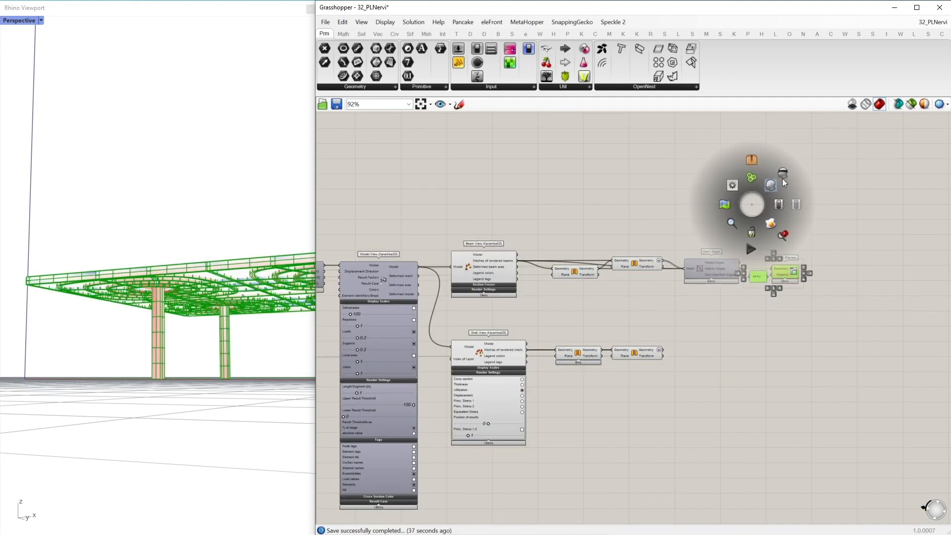
click(791, 175)
right_drag(113, 342, 154, 289)
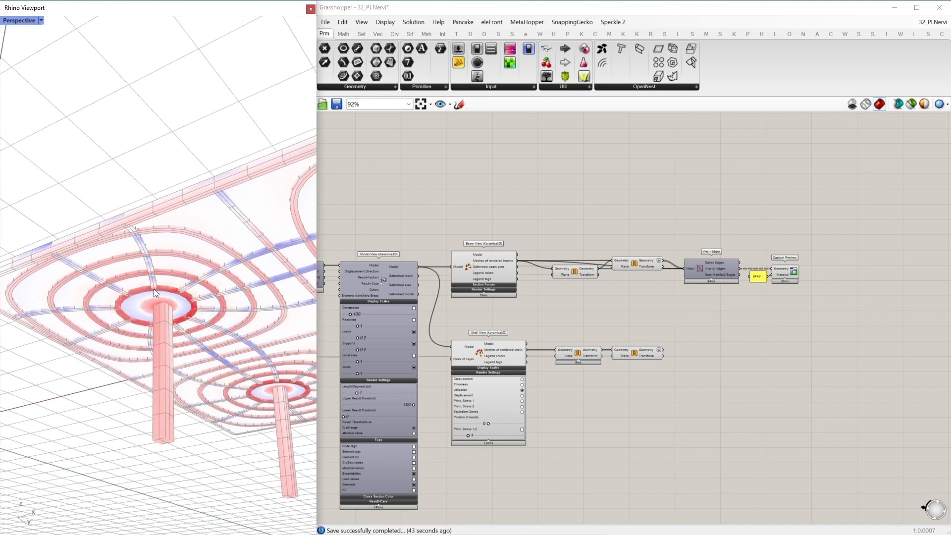
Step: Turn on the Deformation display in the Model View component and examine the deformed slab from the side and below
click(414, 308)
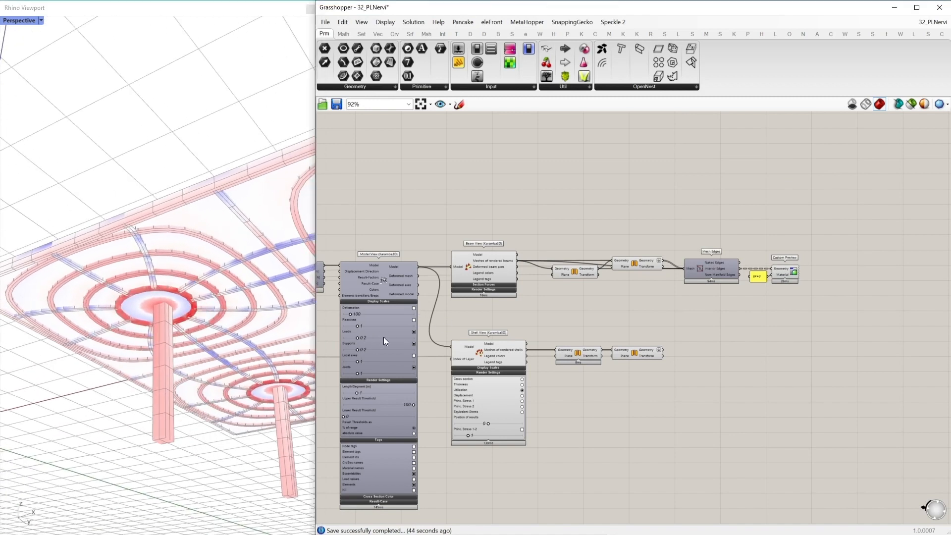
right_drag(146, 298, 214, 317)
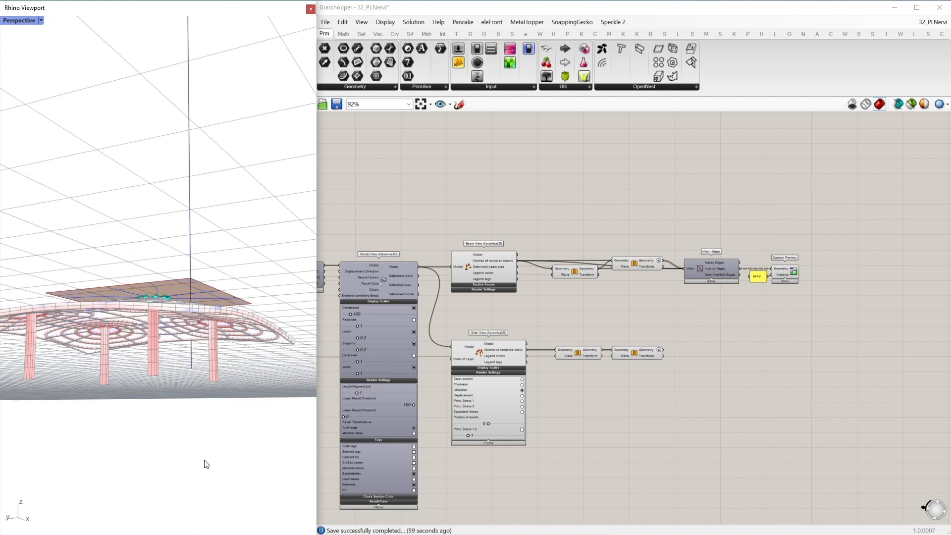
right_drag(260, 342, 124, 354)
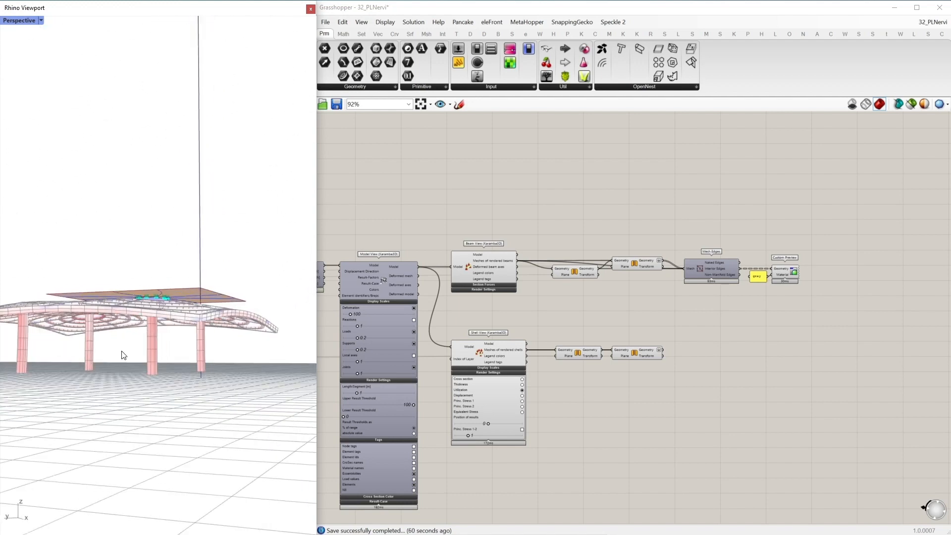
scroll(140, 353, up, 5)
right_drag(183, 337, 161, 290)
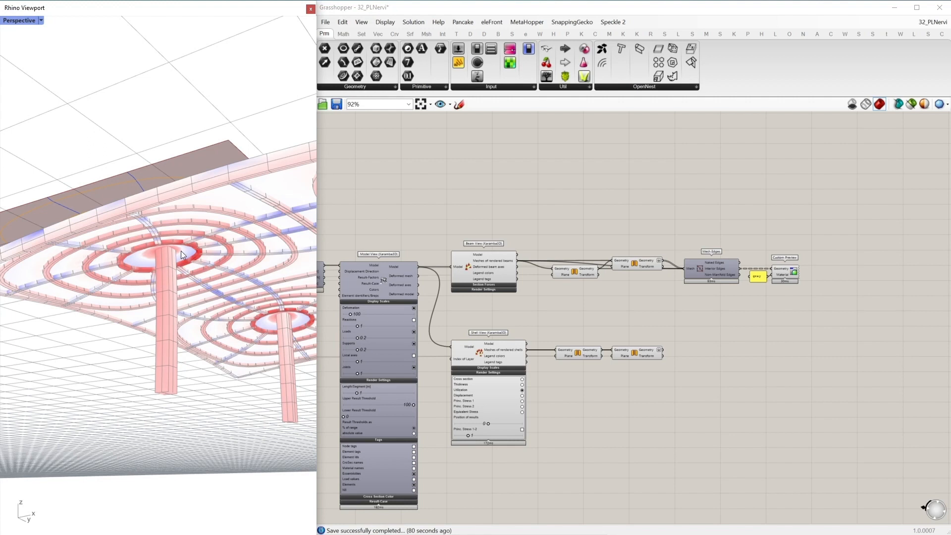
right_drag(168, 243, 251, 240)
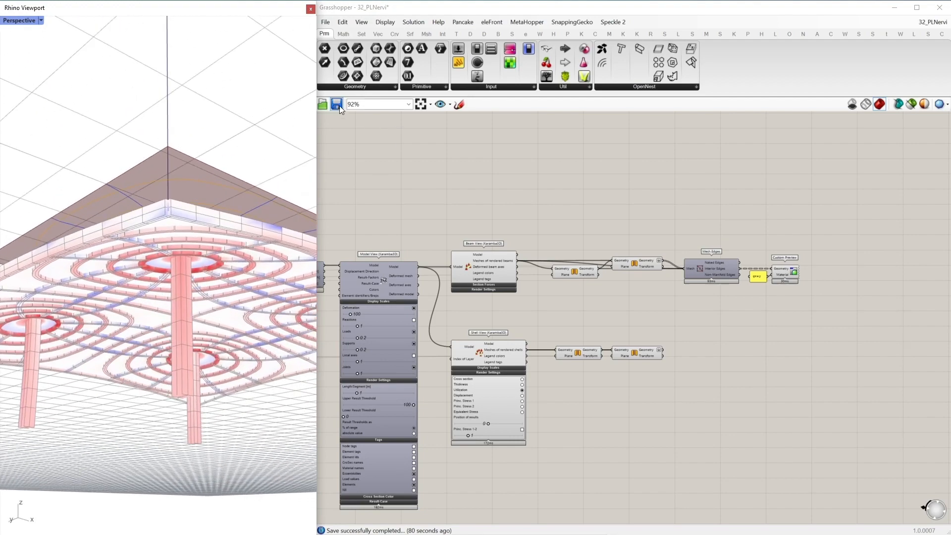